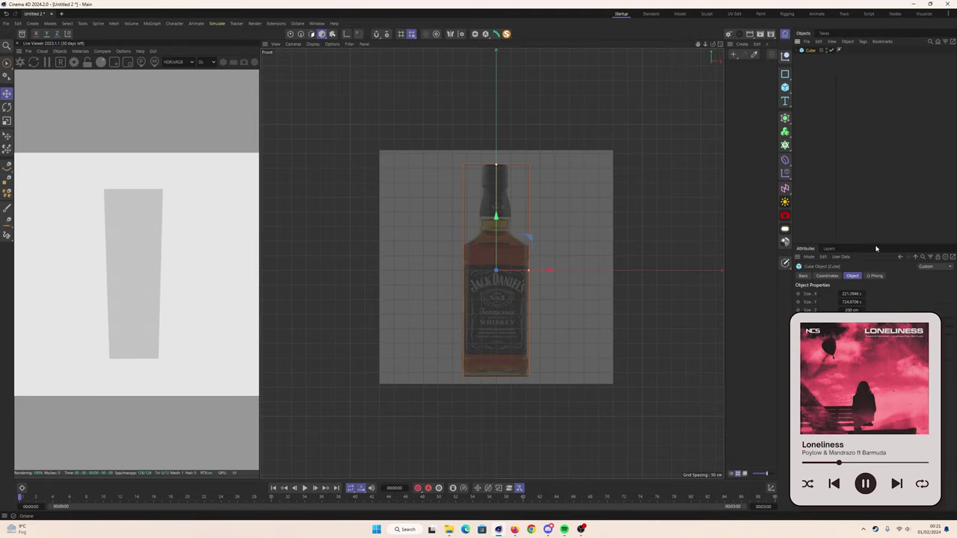
Smooth the cube with a Subdivision Surface and delete its top polygon to open it
key("alt+s")
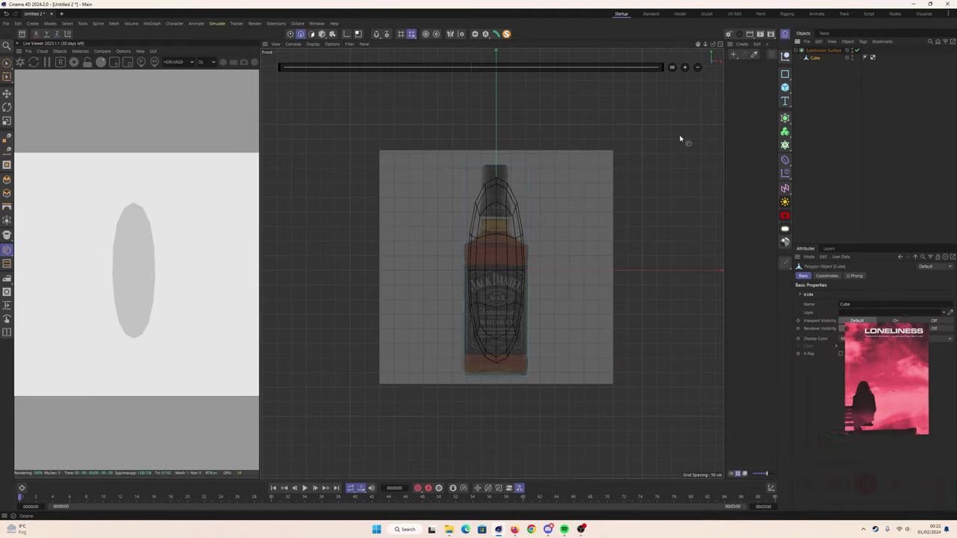
middle_click(681, 142)
left_click(372, 75)
key("Delete")
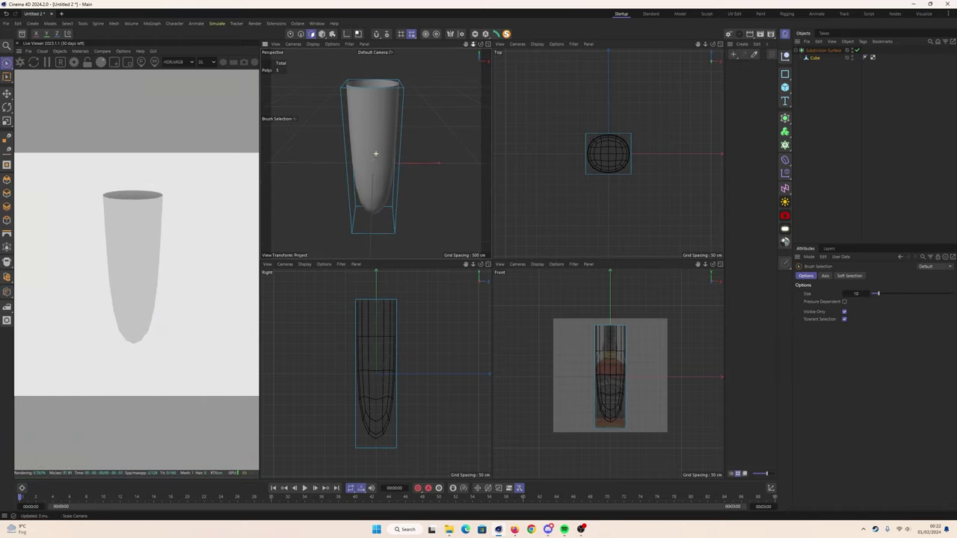
Add loop cuts near the top and scale the shoulder loop to form a narrower neck
middle_click(612, 359)
key("k")
key("l")
key("q")
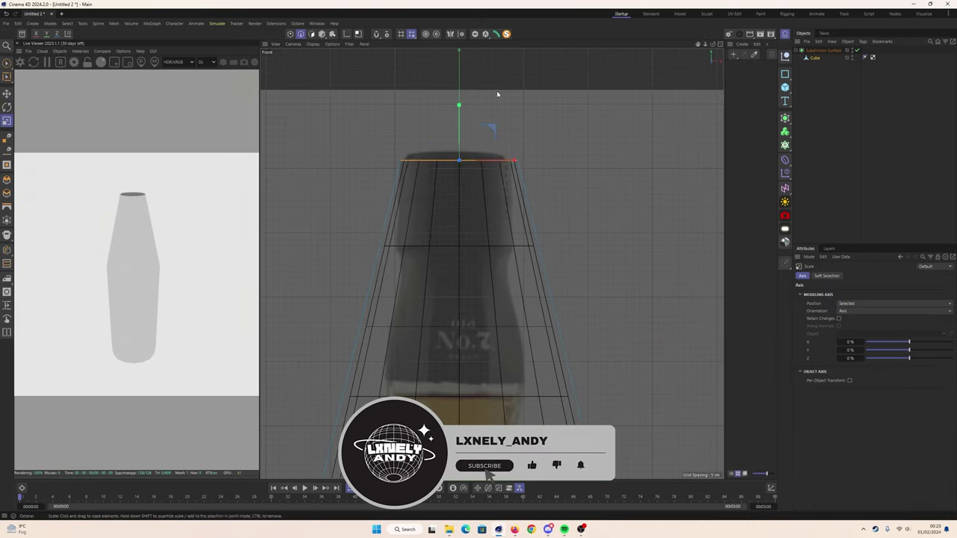
key("k")
key("l")
scroll(517, 329, "up", 5)
left_click(533, 252)
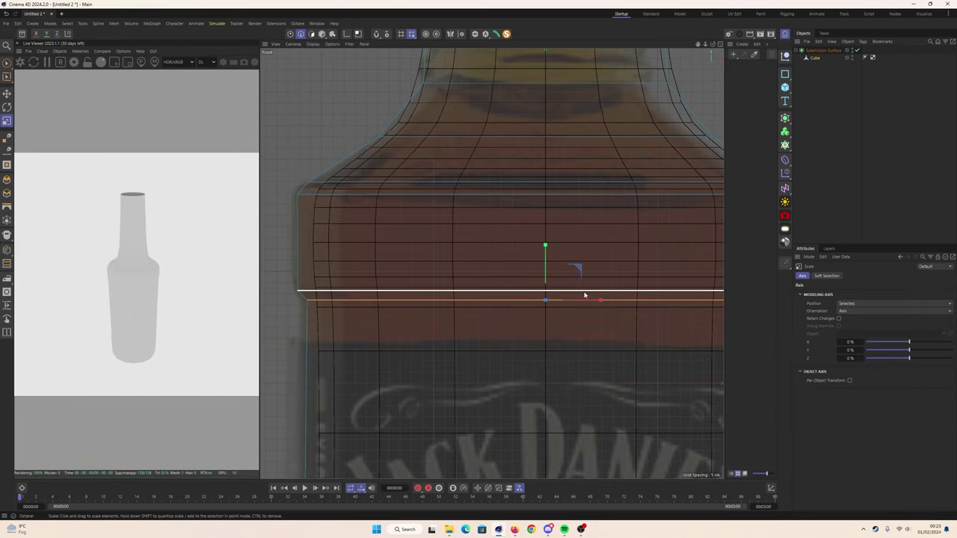
key("k")
key("l")
left_click(300, 293)
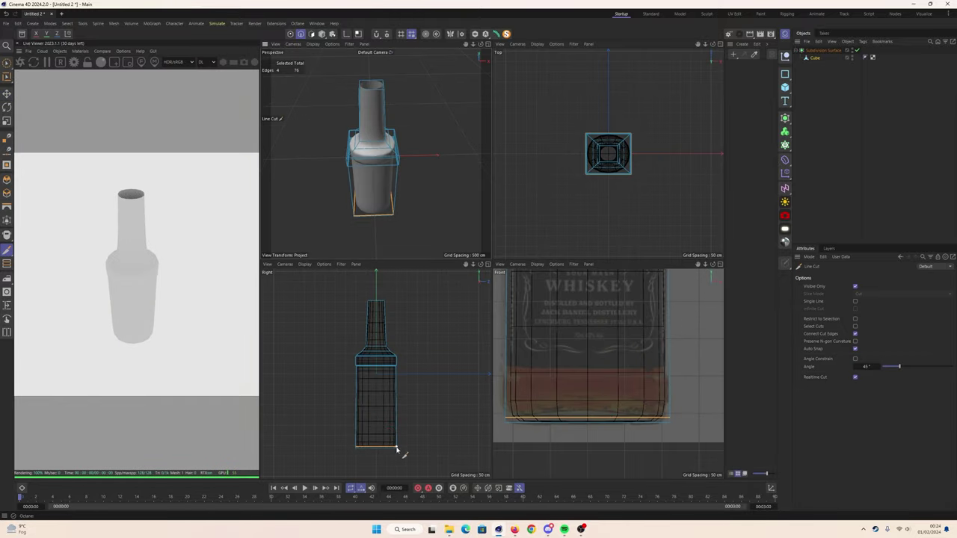
Add loop cuts near the bottle base and on the upper neck
key("k")
key("l")
left_click(395, 447)
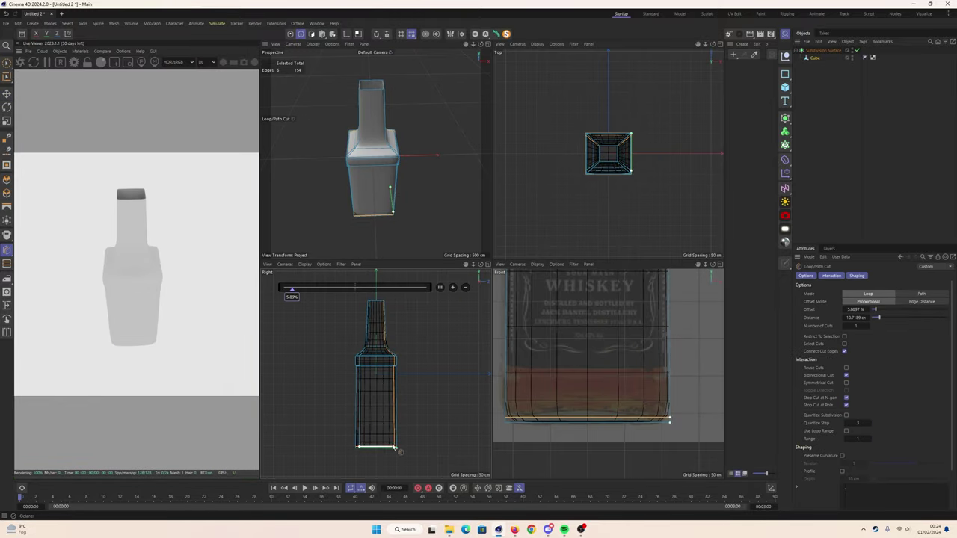
key("F4")
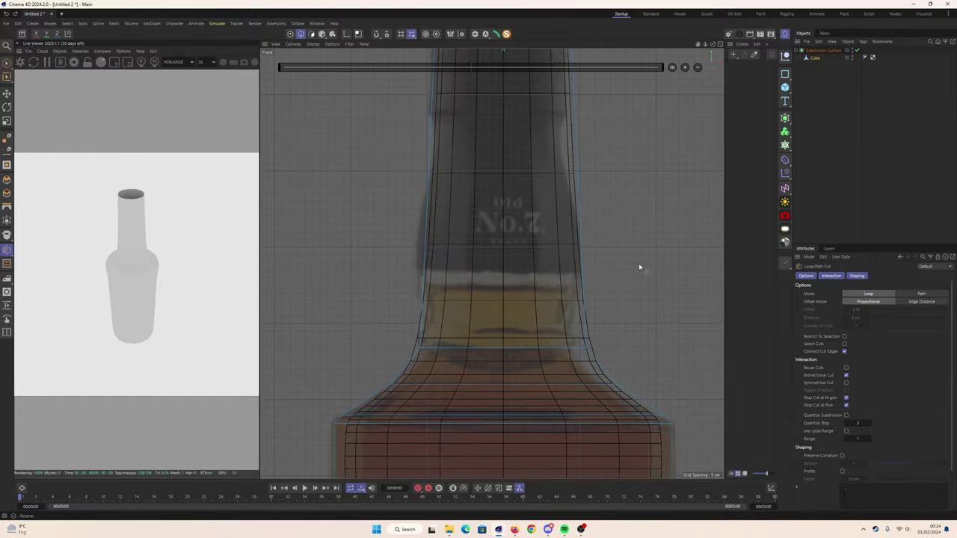
scroll(584, 302, "up", 2)
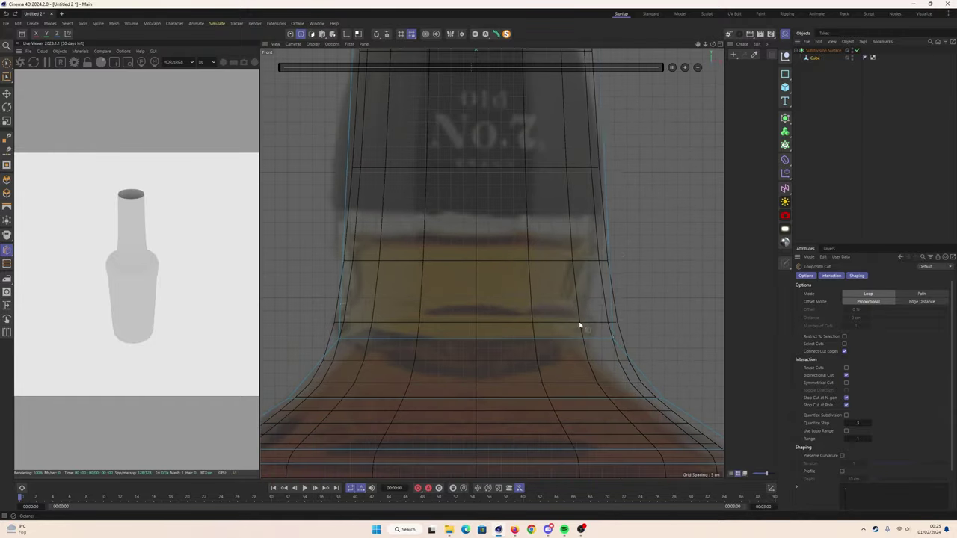
left_click(610, 312)
Scale the new neck edge loop into a ridged lip, then minimise Cinema 4D to see references
middle_click_drag(566, 246, 566, 354, "alt")
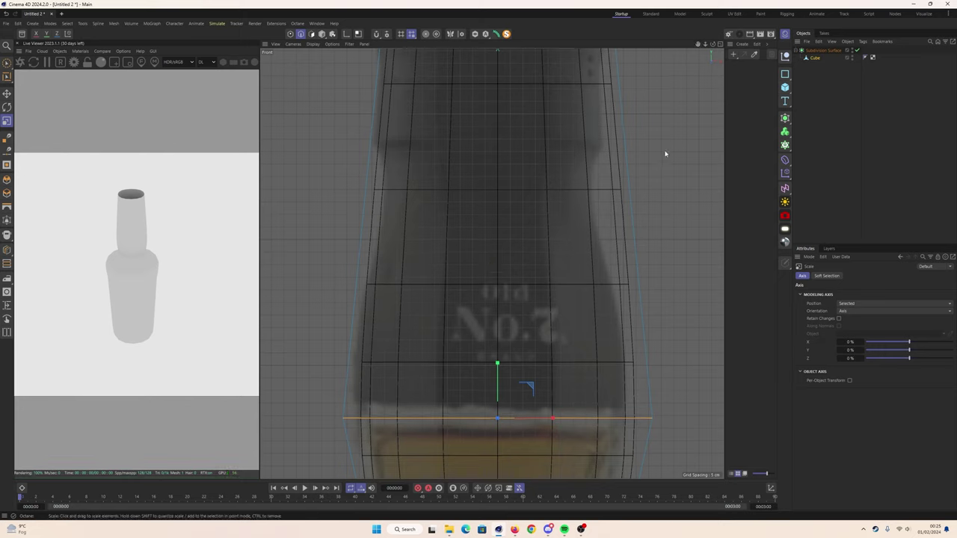
key("u")
key("l")
left_click(566, 353)
key("t")
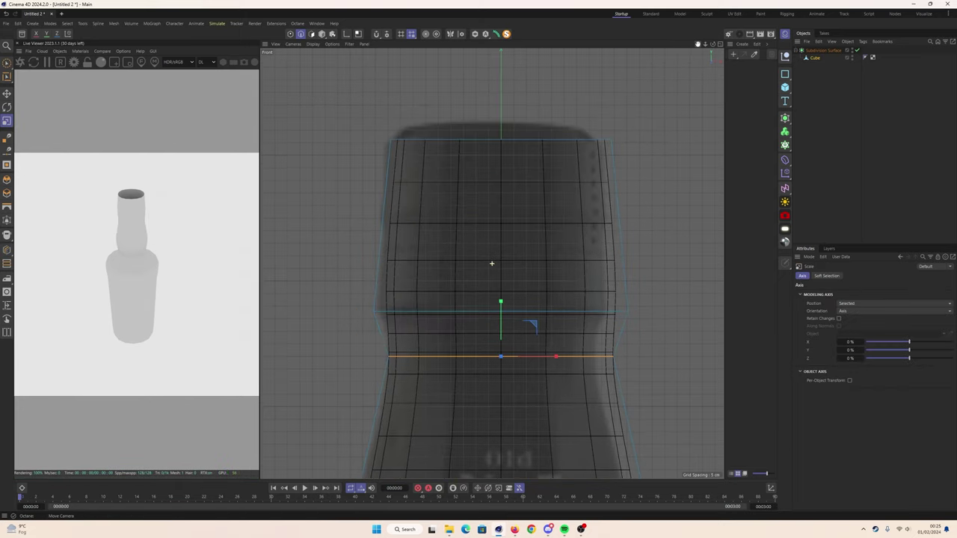
scroll(493, 261, "down", 6)
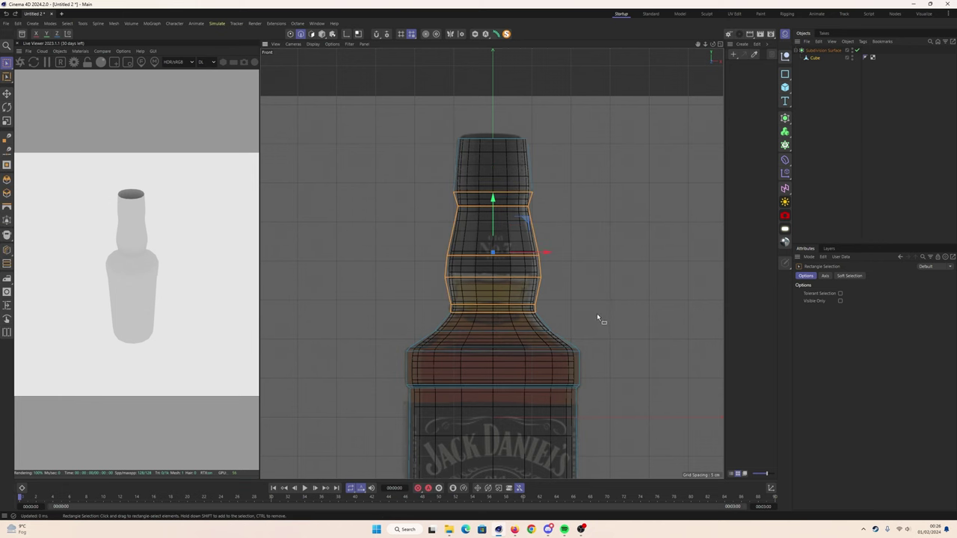
left_click(497, 529)
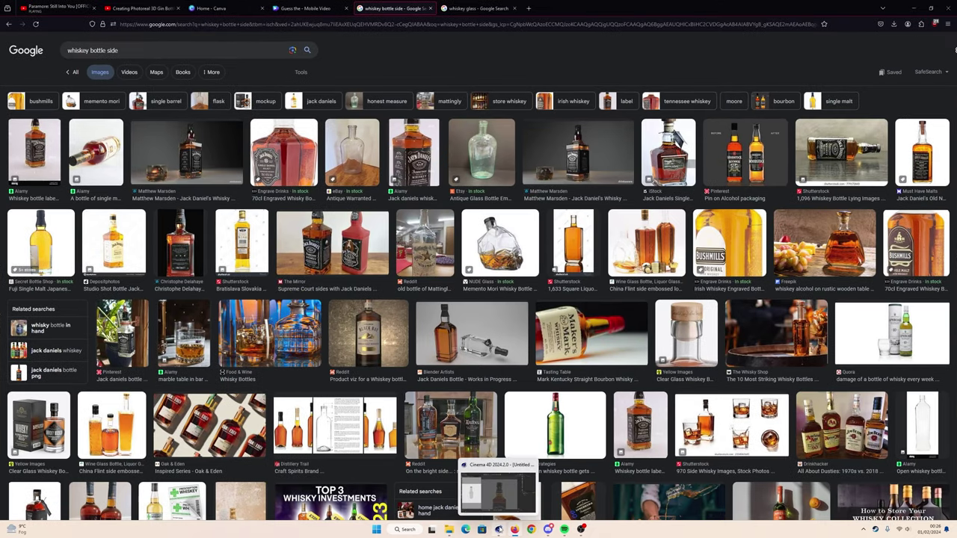
Restore Cinema 4D, add a body loop cut, and compare against the whisky bottle references
left_click(499, 529)
scroll(629, 368, "down", 3)
key("k")
key("l")
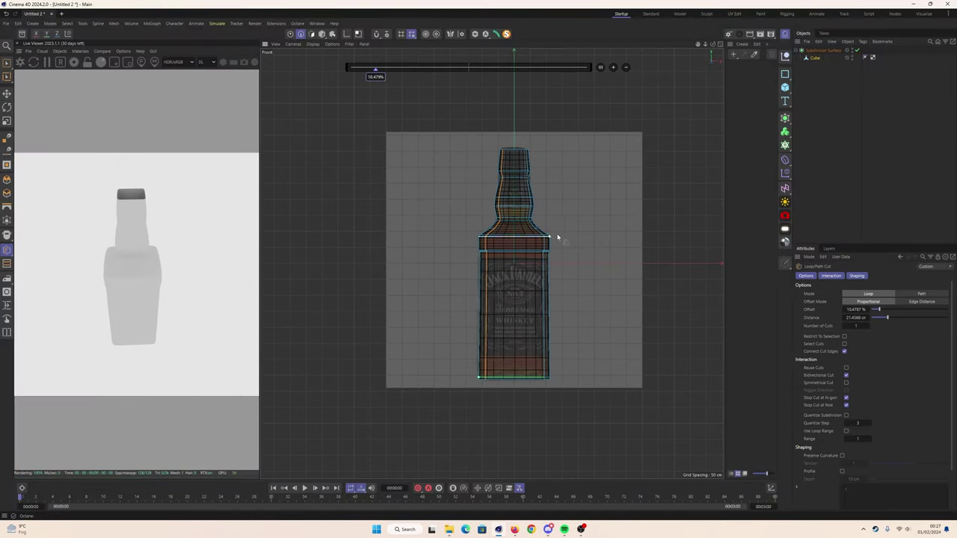
left_click(514, 529)
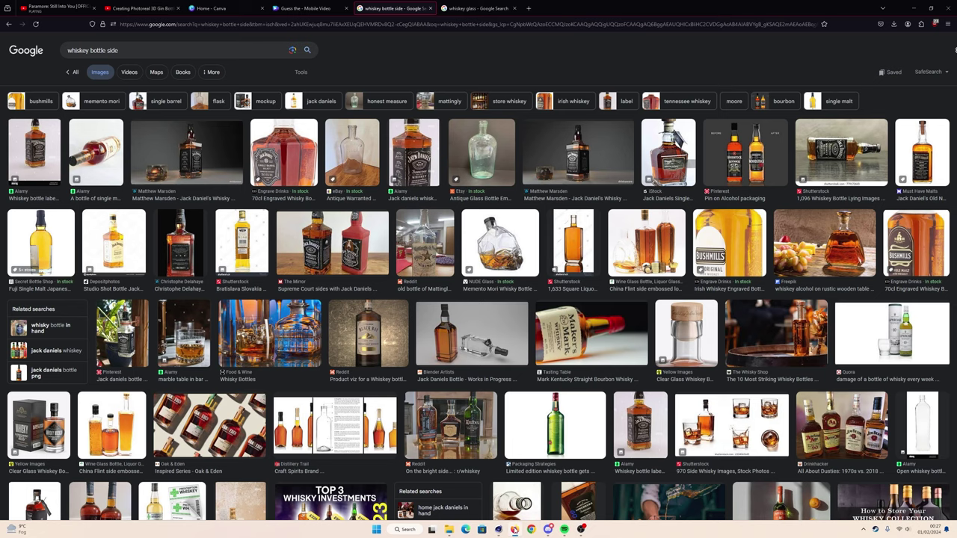
left_click(514, 529)
Remove the old modelled neck polygons from the bottle body
middle_click(396, 429)
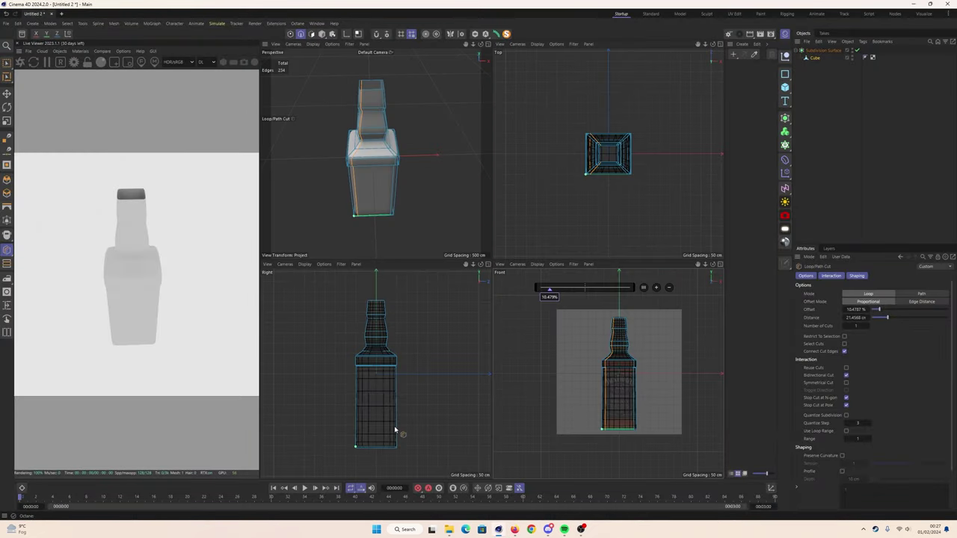
middle_click(396, 429)
key("F1")
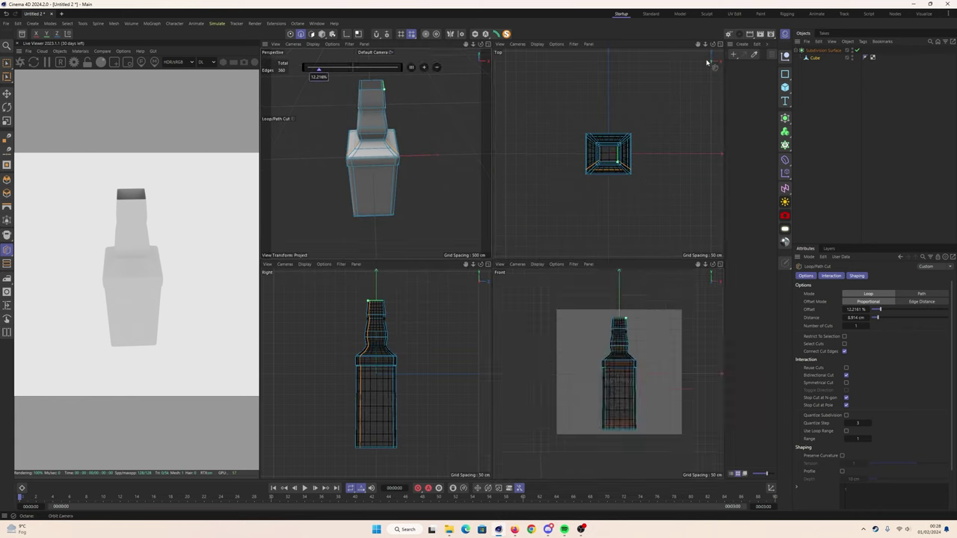
key("ctrl+z")
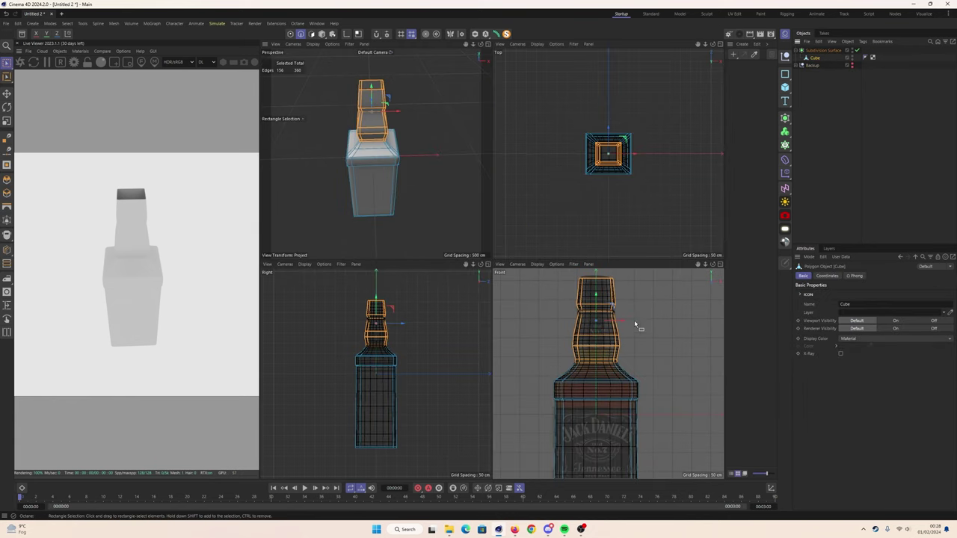
key("ctrl+z")
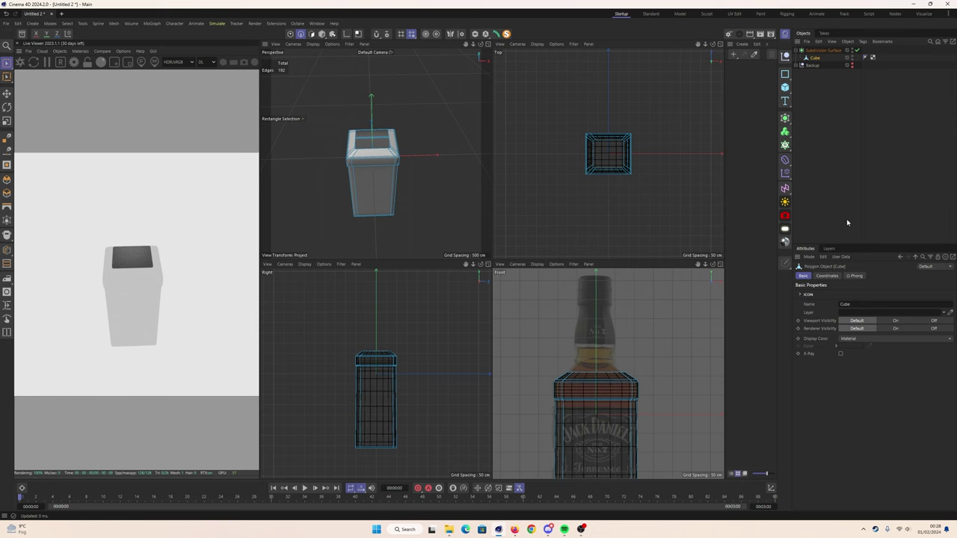
Create a Cylinder for the new neck and increase its height to match the reference
left_click(785, 87)
left_click(815, 112)
left_click_drag(872, 301, 889, 302)
key("F4")
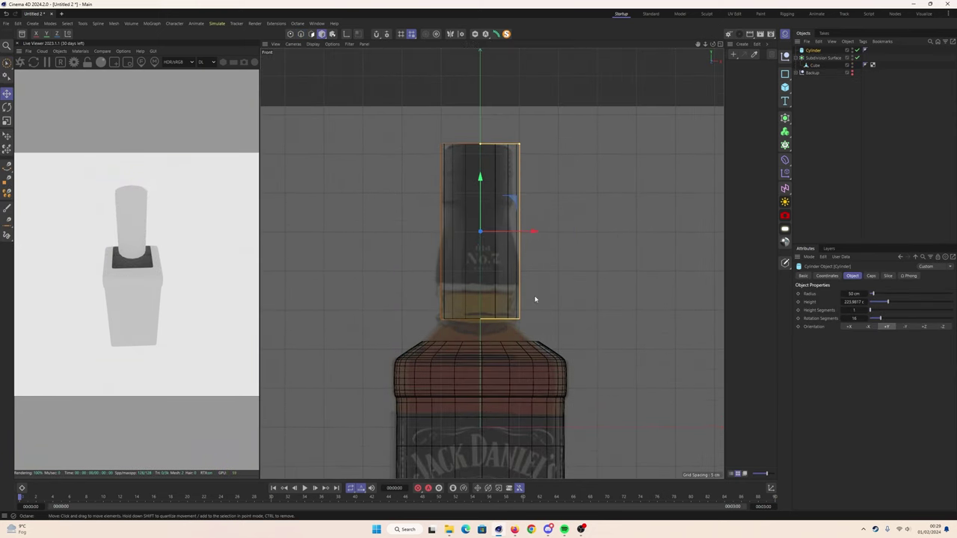
Put the Cylinder under a Subdivision Surface, make it editable, and add a loop cut near its base
left_click(784, 119, "alt")
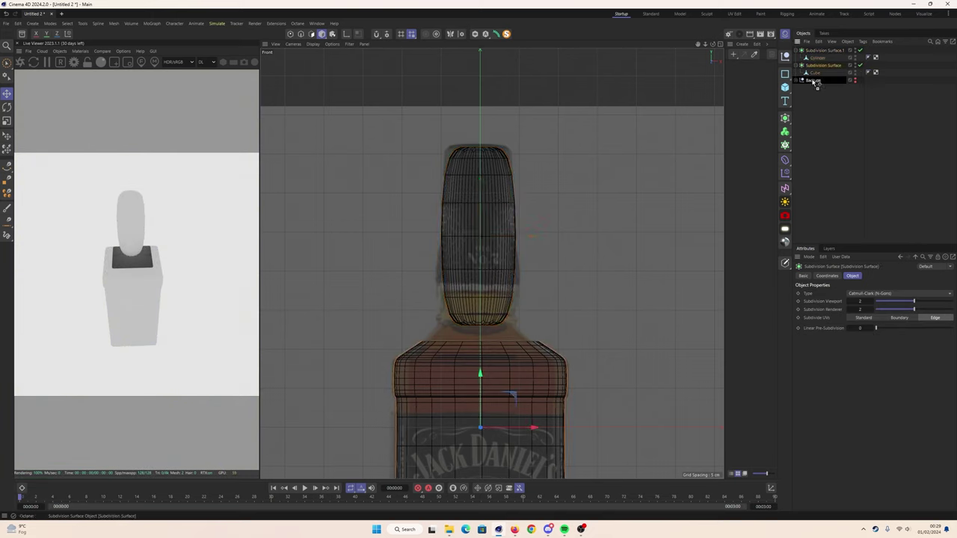
left_click(814, 57)
key("c")
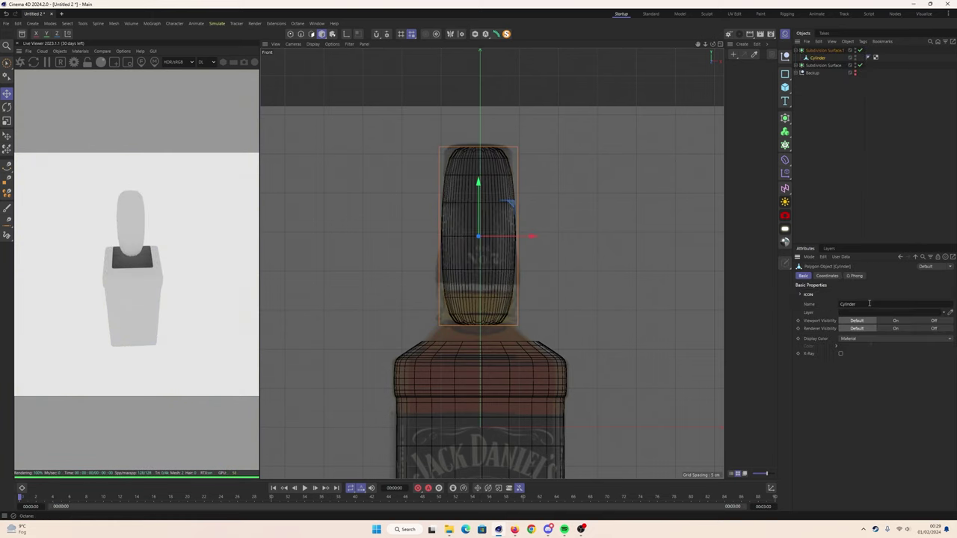
key("k")
key("l")
left_click(301, 35)
left_click(514, 287)
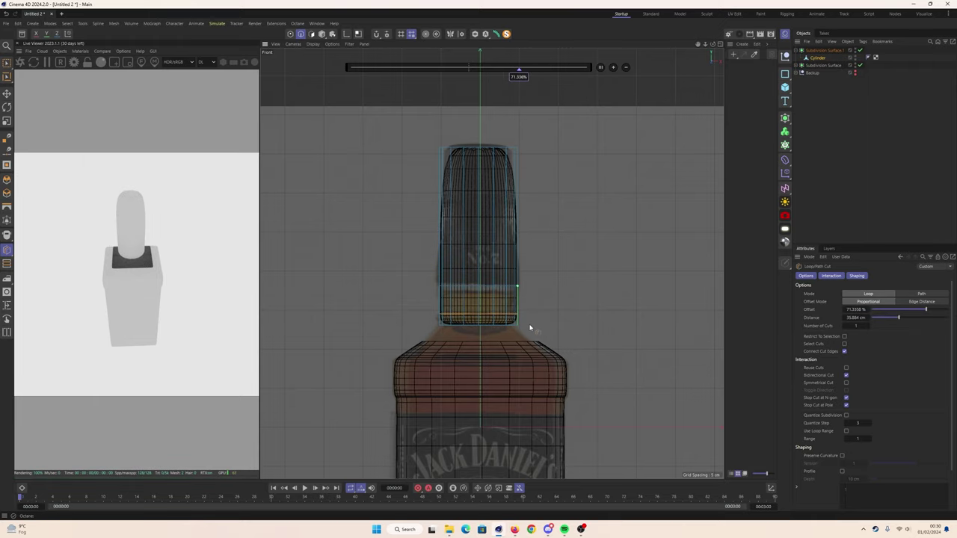
Widen the lower neck edge loop into a bulge
left_click(520, 217)
scroll(453, 207, "up", 5)
key("t")
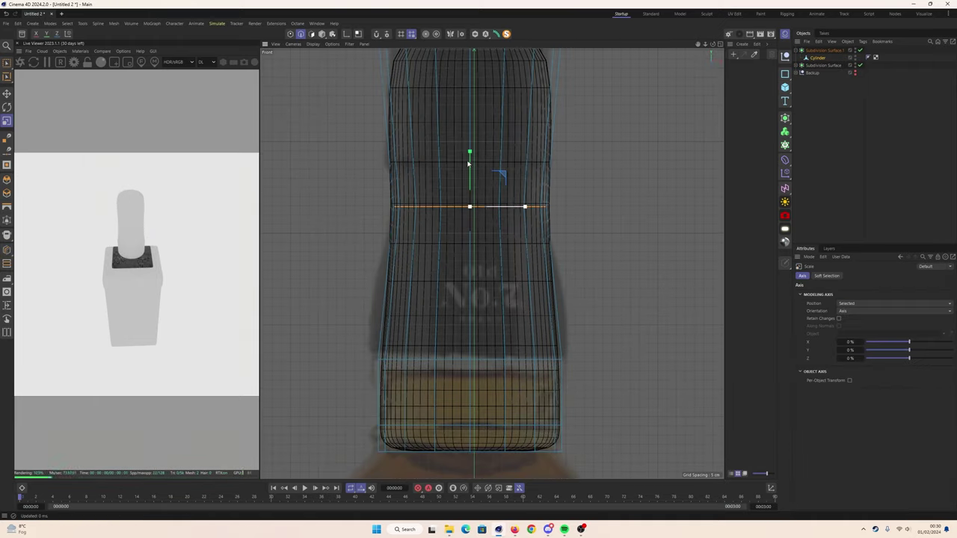
left_click(508, 295)
key("t")
scroll(459, 434, "up", 2)
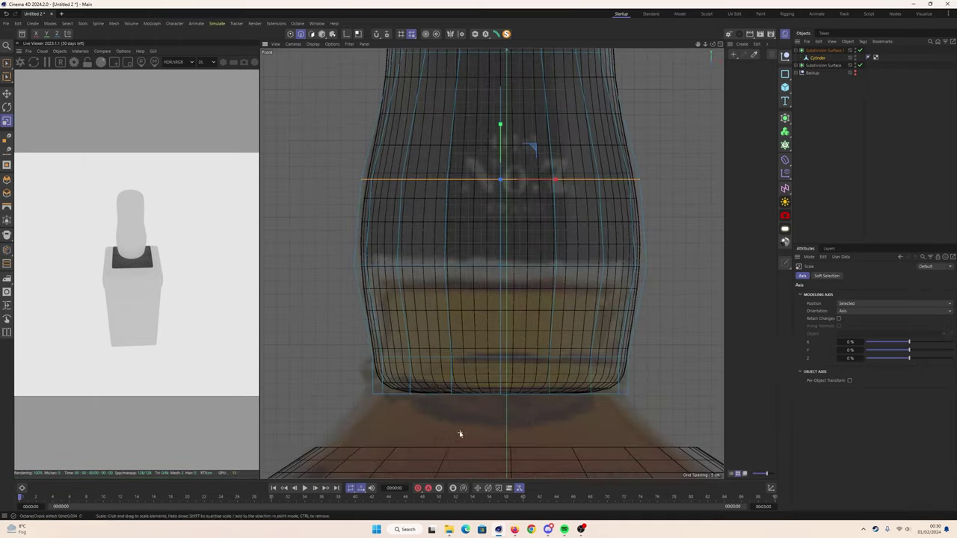
left_click_drag(500, 341, 524, 340)
key("F5")
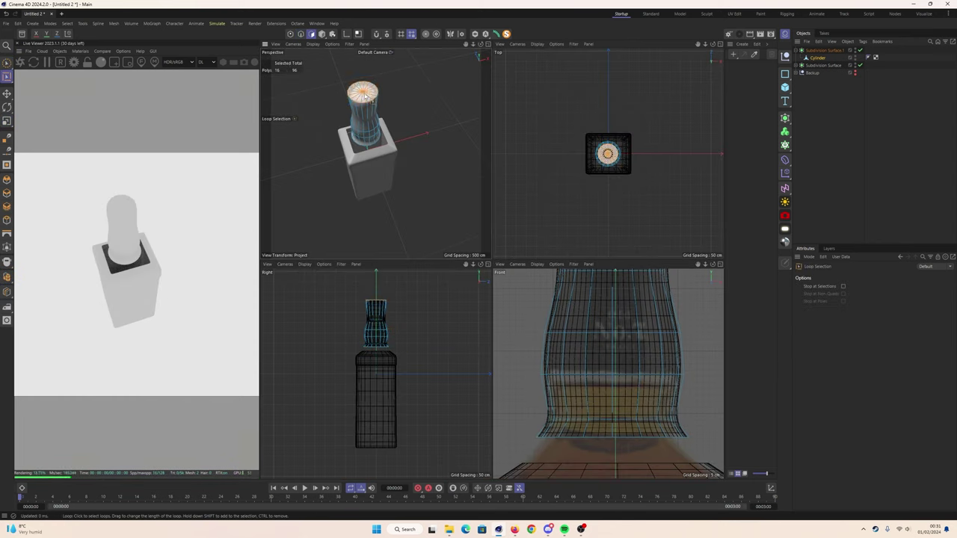
Narrow the neck's top loop to about 75% and widen a lower loop to about 115%
left_click(718, 265)
scroll(541, 224, "up", 3)
left_click_drag(535, 75, 535, 96)
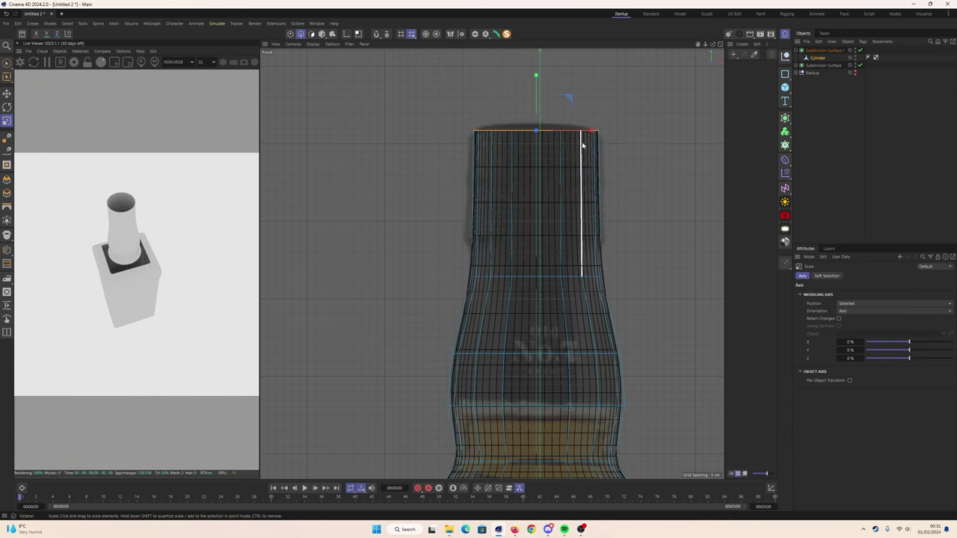
double_click(600, 239)
left_click_drag(535, 217, 536, 192)
left_click_drag(699, 48, 491, 263)
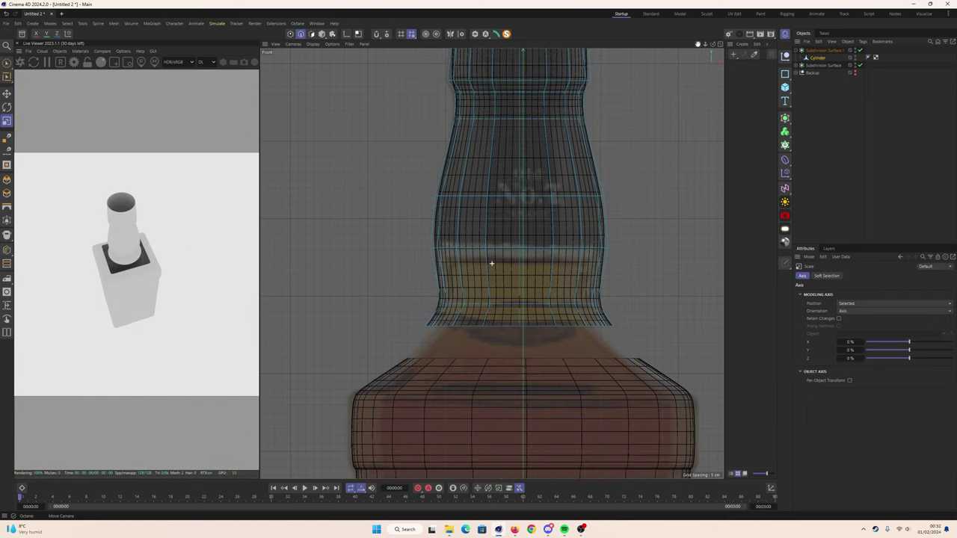
key("F1")
Make both subdivision objects editable and connect the neck and body into one mesh
left_click(822, 65)
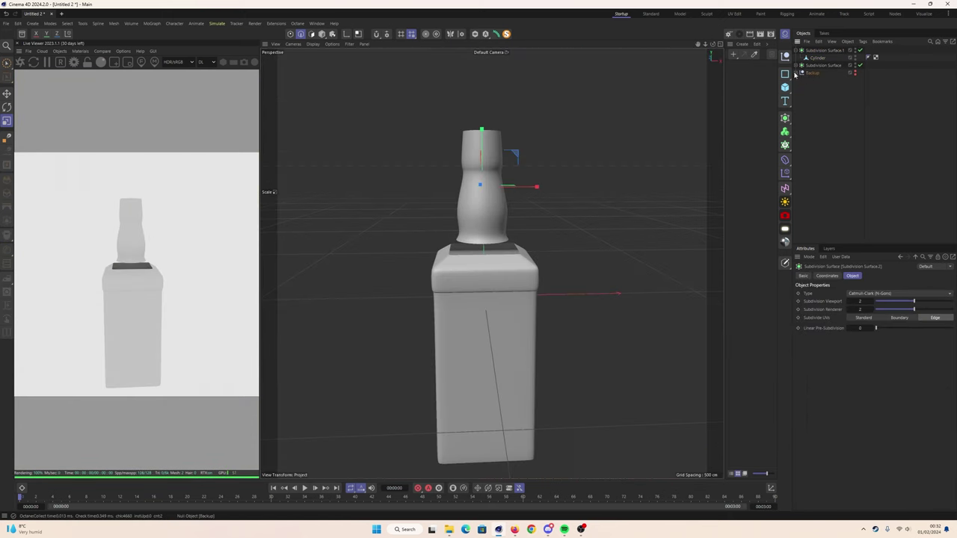
right_click(818, 67)
left_click(822, 50, "ctrl")
right_click(818, 67)
left_click(841, 254)
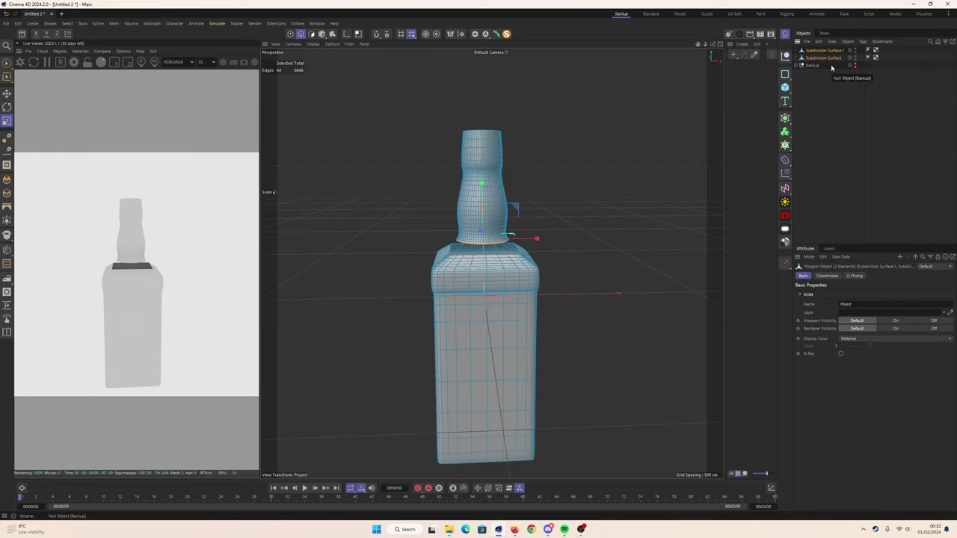
right_click(831, 59)
left_click(882, 271)
scroll(529, 229, "up", 5)
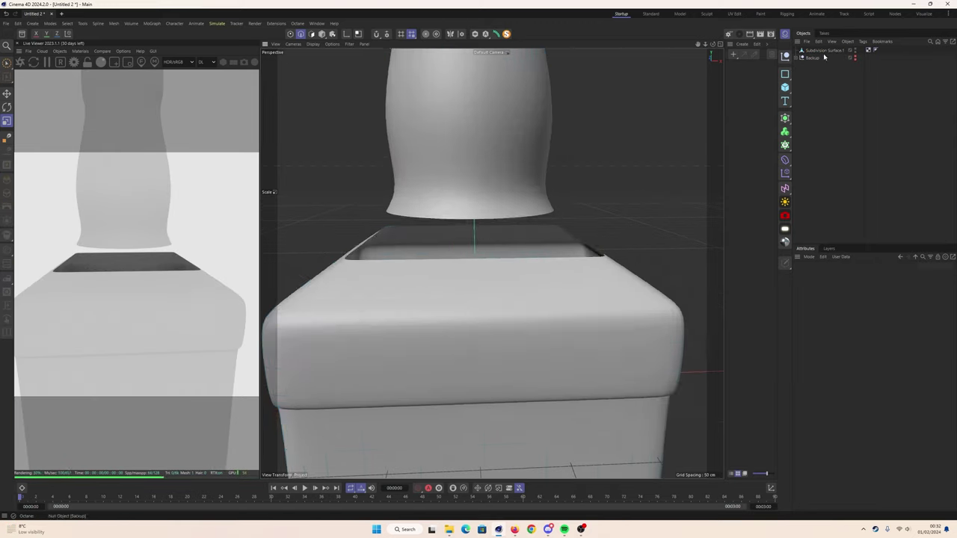
Bridge the edge gap between neck and body, and start renaming the merged mesh
key("u")
key("l")
left_click_drag(529, 261, 523, 215)
scroll(508, 254, "down", 5)
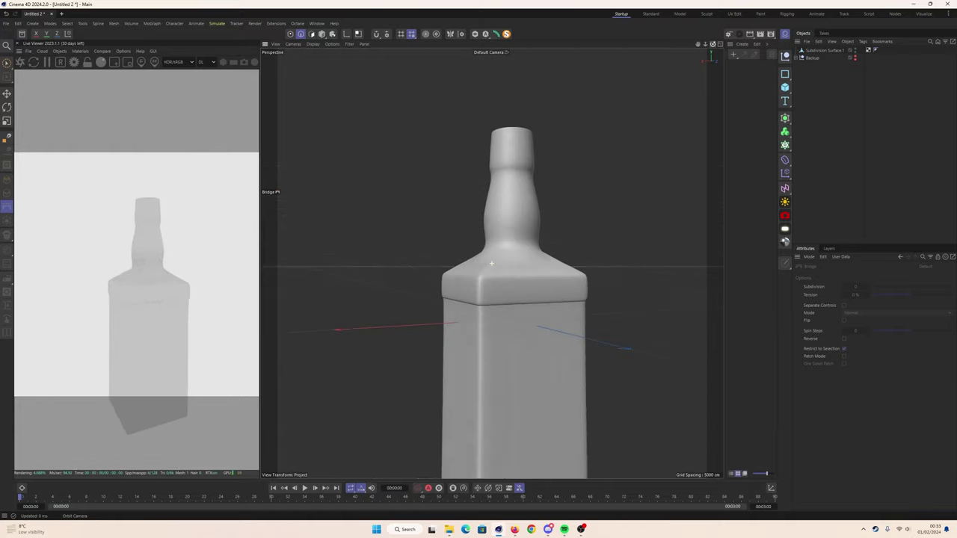
scroll(497, 262, "down", 3)
scroll(491, 263, "down", 2)
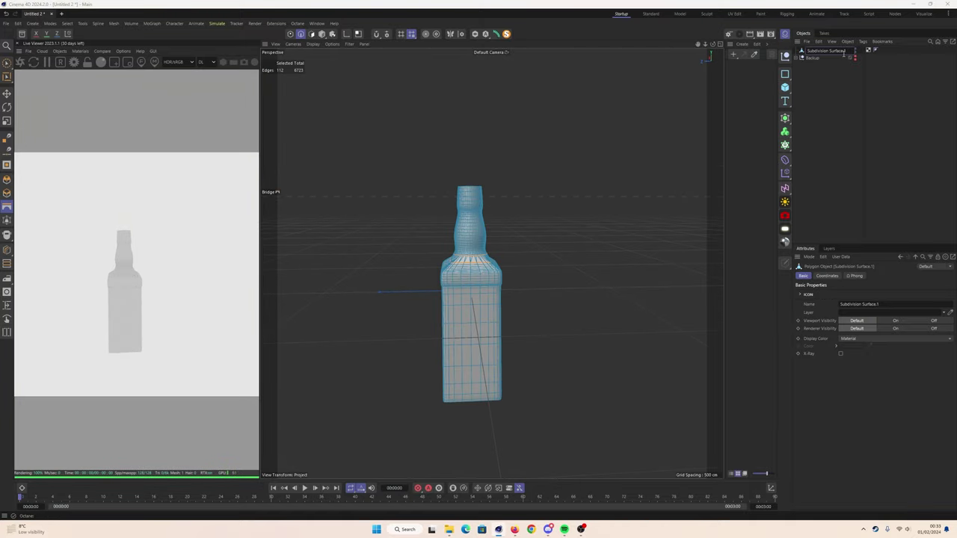
left_click(707, 268)
Name the mesh Outside and push a copy inward 0.125 cm with Normal Move as the inner wall
key("ctrl+a")
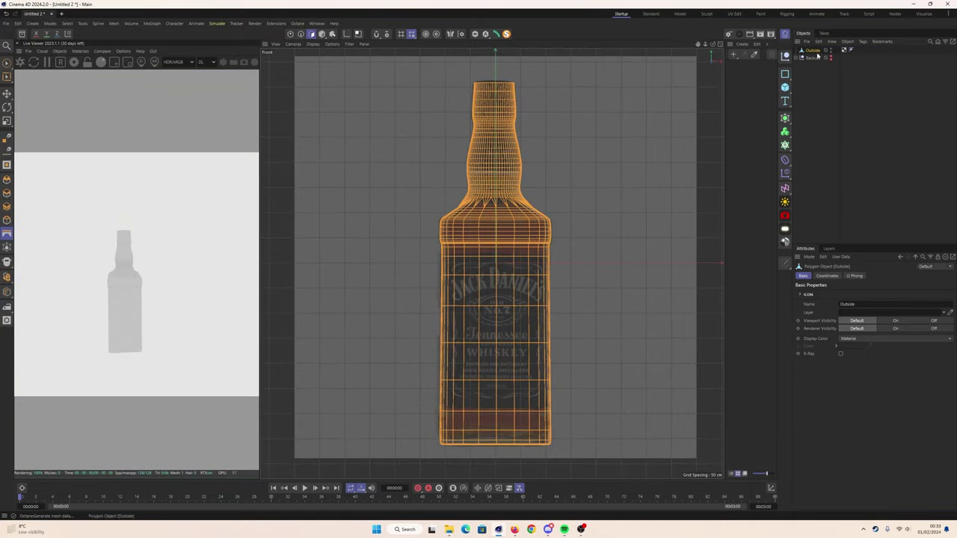
right_click(514, 225)
left_click(553, 321)
scroll(549, 441, "up", 10)
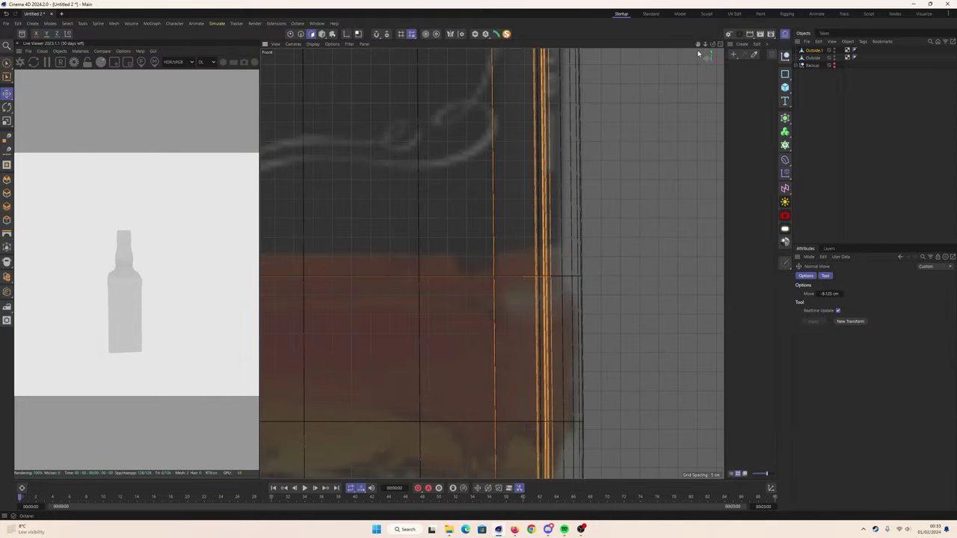
scroll(664, 305, "down", 2)
left_click_drag(515, 295, 510, 271)
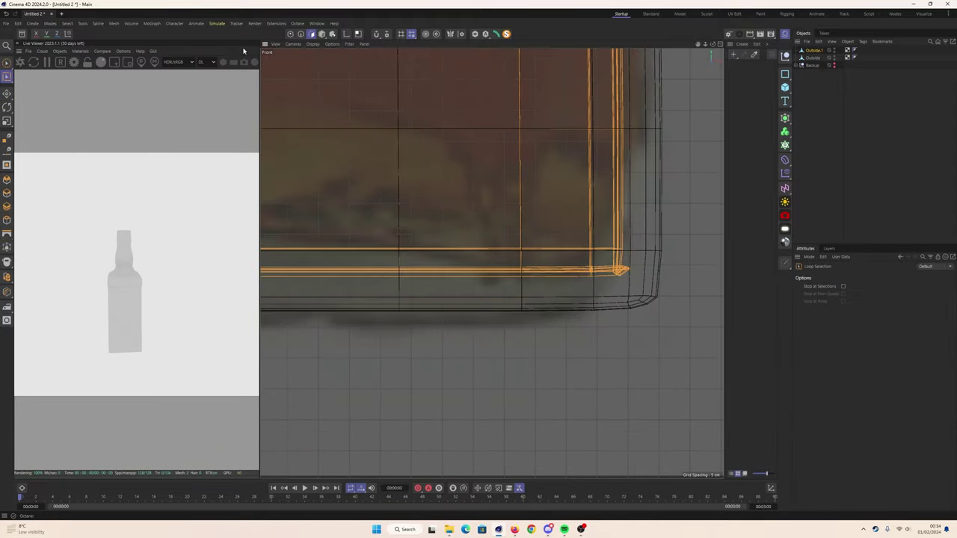
Select the inner wall's bottom edge loop and move it into place
key("e")
scroll(508, 267, "down", 2)
scroll(396, 267, "down", 3)
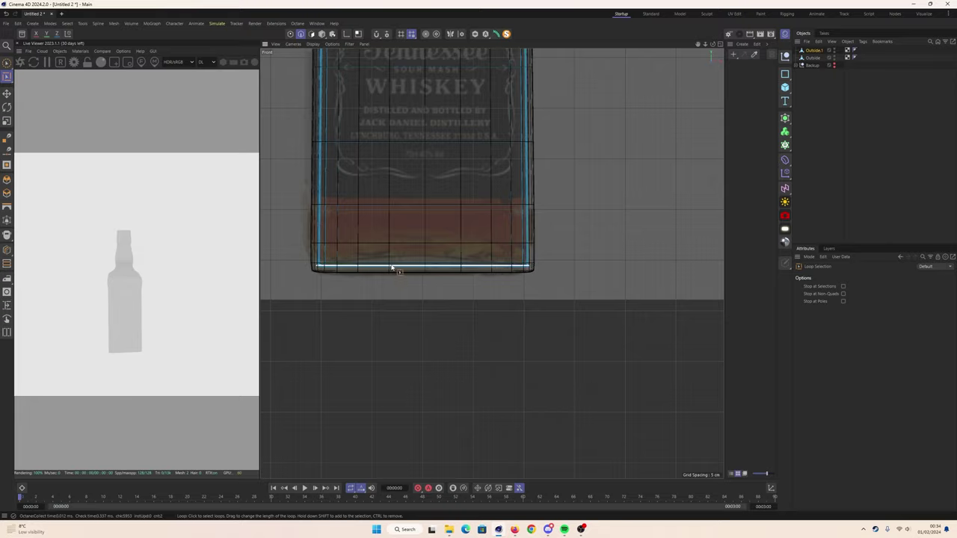
scroll(710, 181, "up", 5)
key("u")
key("l")
left_click(565, 277)
key("e")
scroll(639, 270, "up", 3)
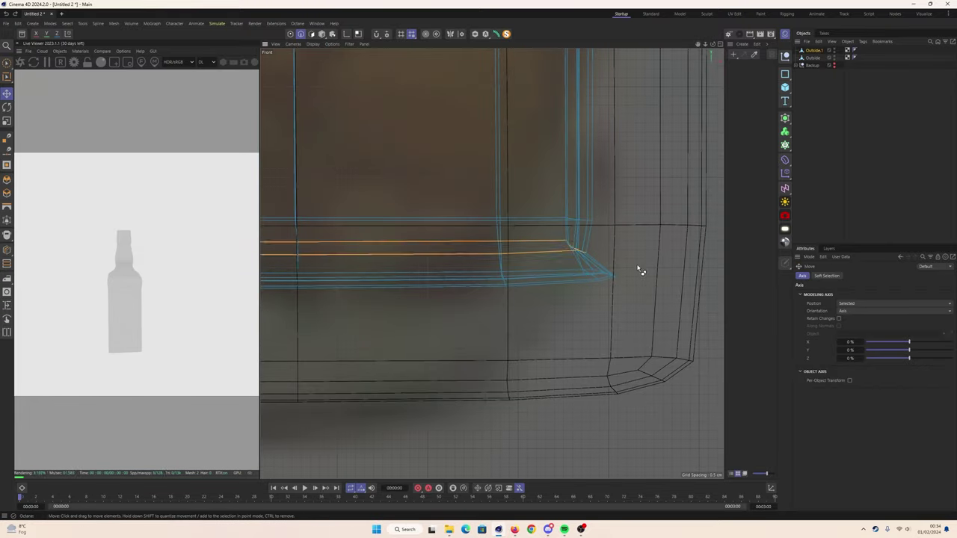
scroll(564, 254, "down", 4)
scroll(423, 252, "up", 3)
scroll(491, 262, "down", 3)
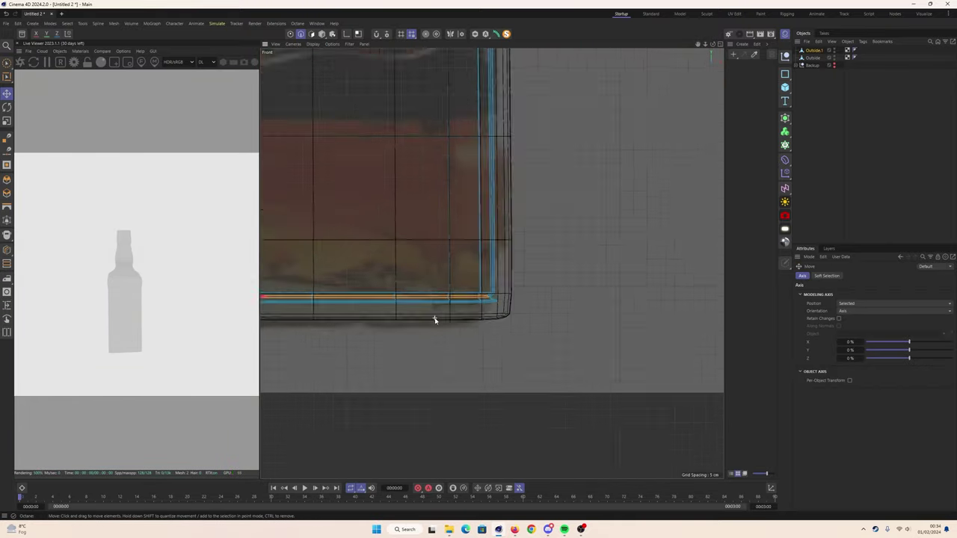
scroll(415, 295, "up", 3)
scroll(523, 269, "down", 1)
Scale the bottom loop, return to four views, and select the Inside object
key("u")
key("l")
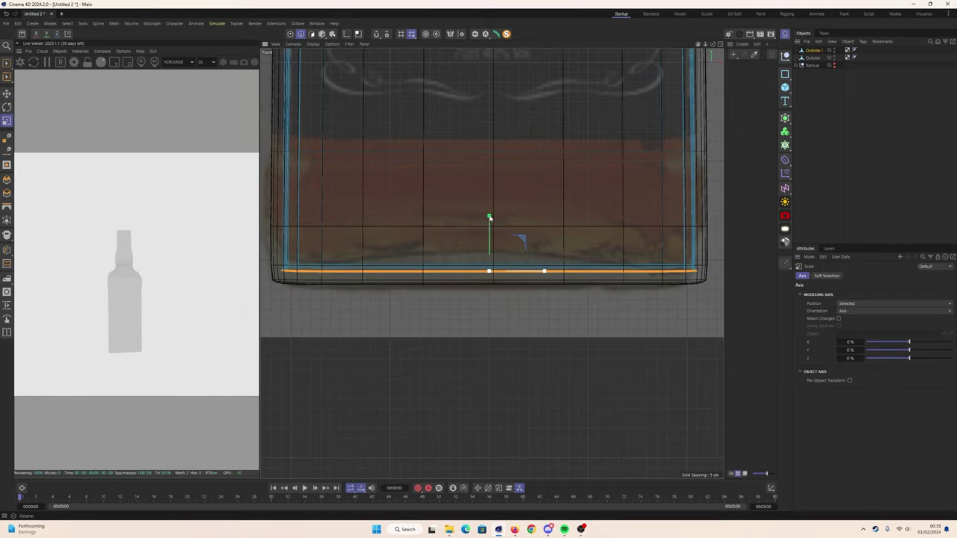
scroll(668, 277, "up", 2)
middle_click(669, 277)
left_click(813, 66)
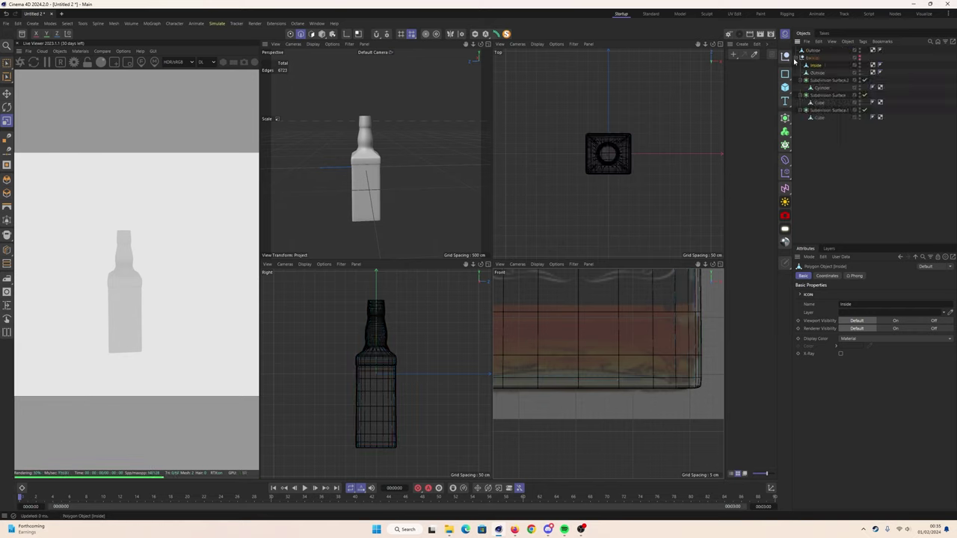
Connect the Inside and Outside walls into one mesh
left_click(795, 65)
right_click(607, 153)
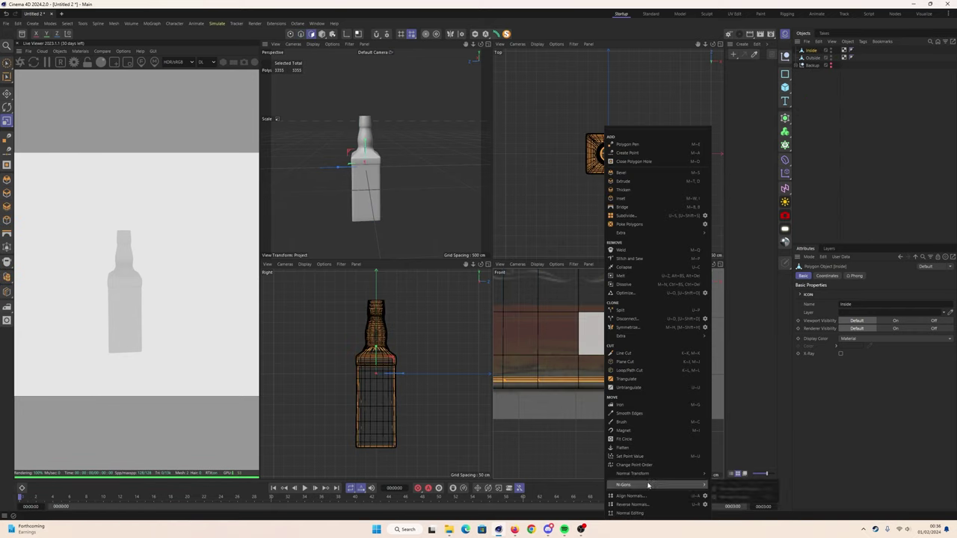
key("F1")
key("ctrl+a")
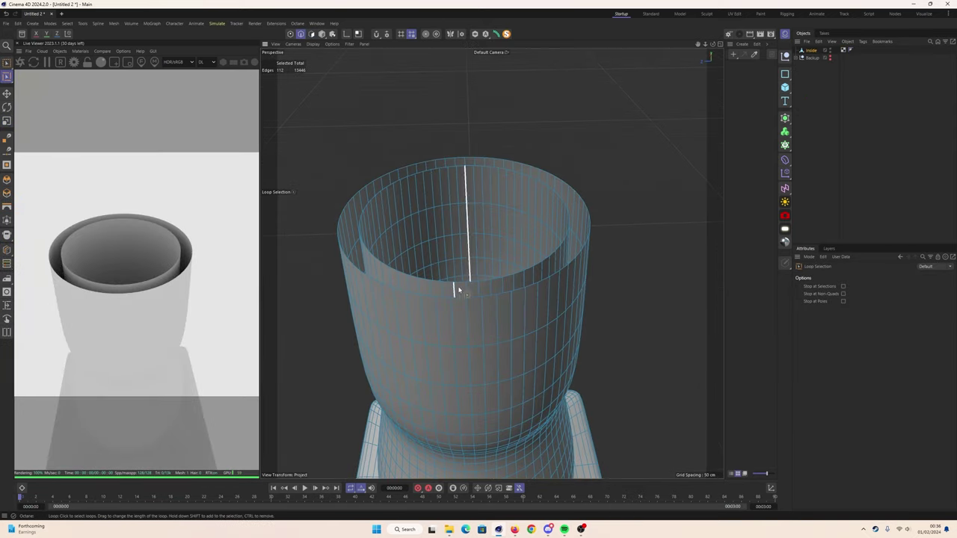
Bridge and bevel the inner and outer rims, then add an Octane HDRI sky
right_click(508, 292)
left_click(540, 195)
right_click(504, 293)
left_click(541, 187)
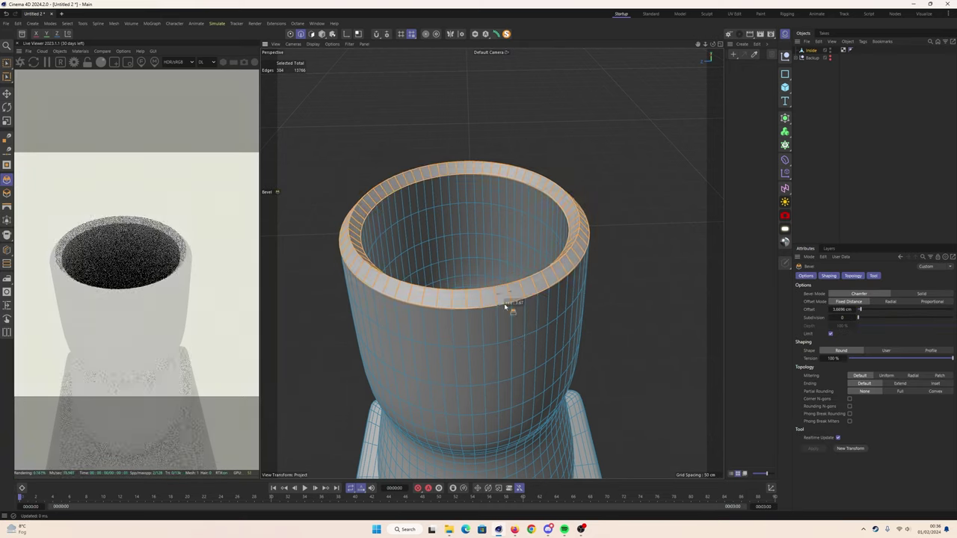
left_click_drag(703, 46, 834, 91)
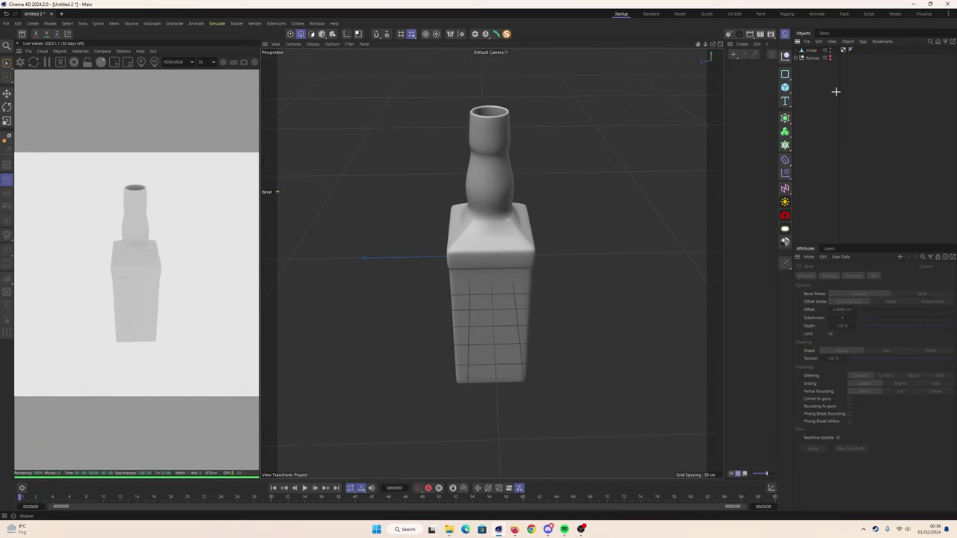
left_click(81, 79)
Load brown_photostudio_02_8k.hdr from Downloads as the HDRI environment
left_click(297, 131)
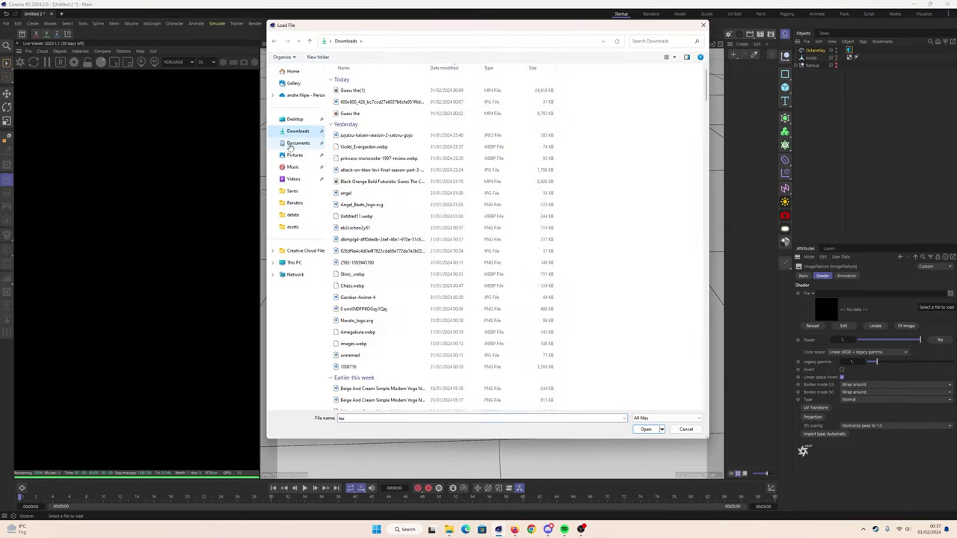
double_click(374, 252)
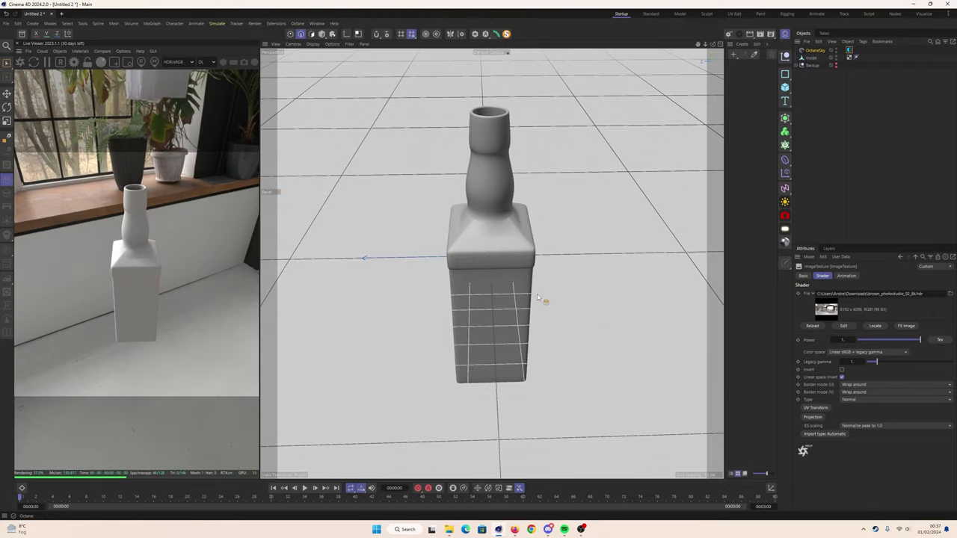
left_click_drag(537, 297, 338, 95, "alt")
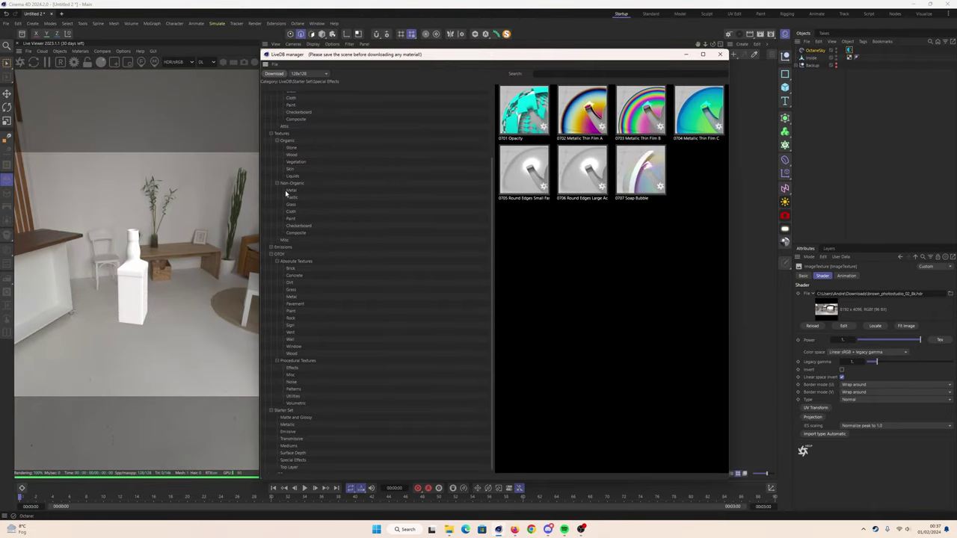
Browse the Octane LiveDB glass category for Whisky, Rum and Plexiglas materials
left_click(291, 180)
scroll(571, 306, "down", 5)
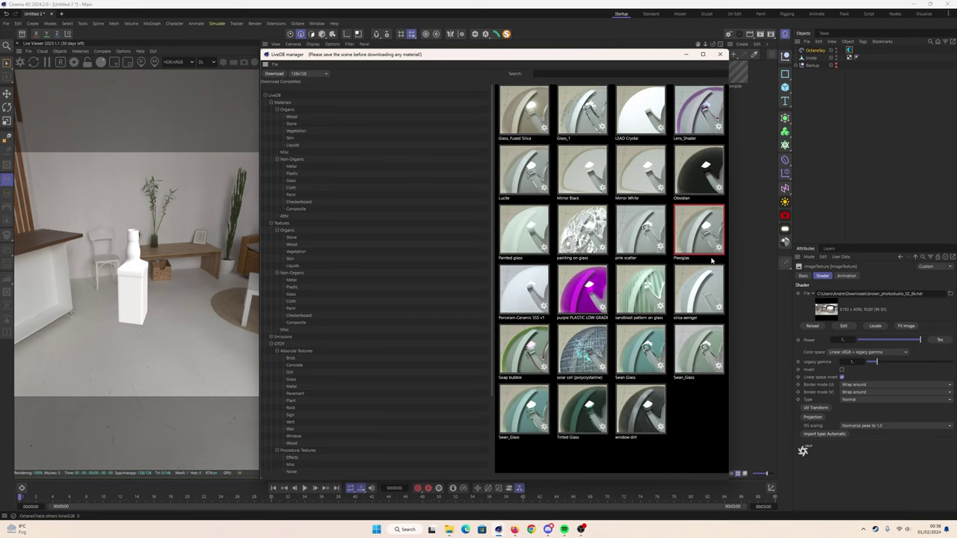
scroll(572, 306, "down", 5)
scroll(572, 306, "down", 5)
scroll(571, 307, "down", 5)
Download the Whisky material and select the Liquid object for a normal offset
double_click(571, 306)
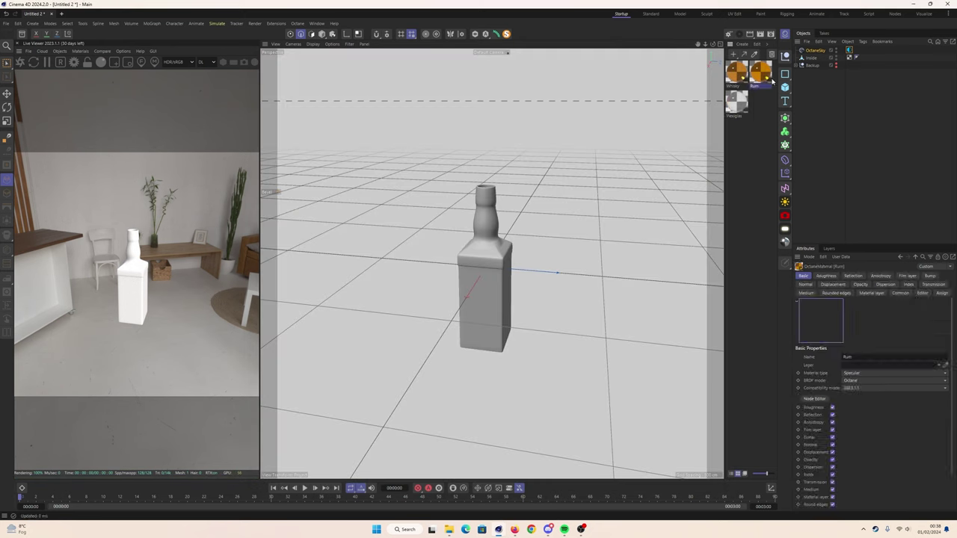
left_click(817, 75)
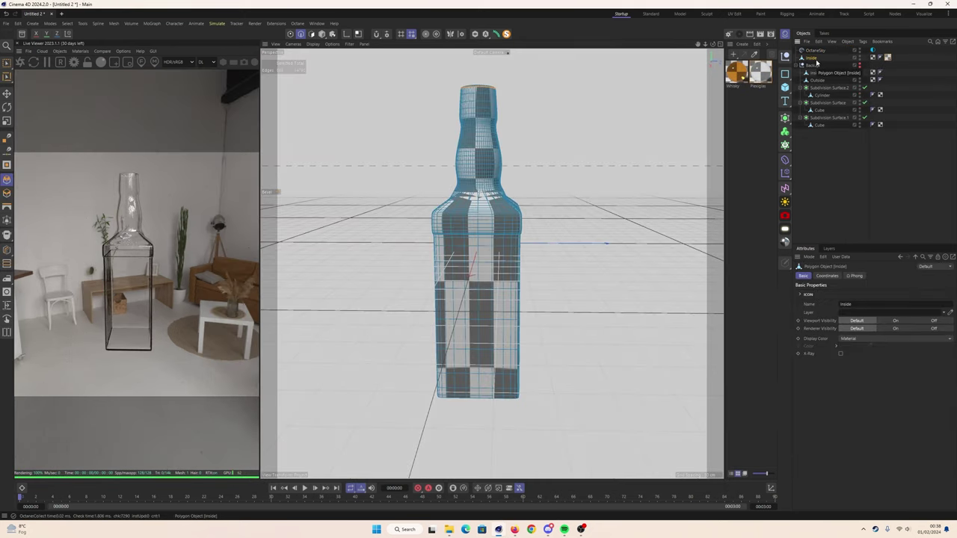
left_click(811, 58)
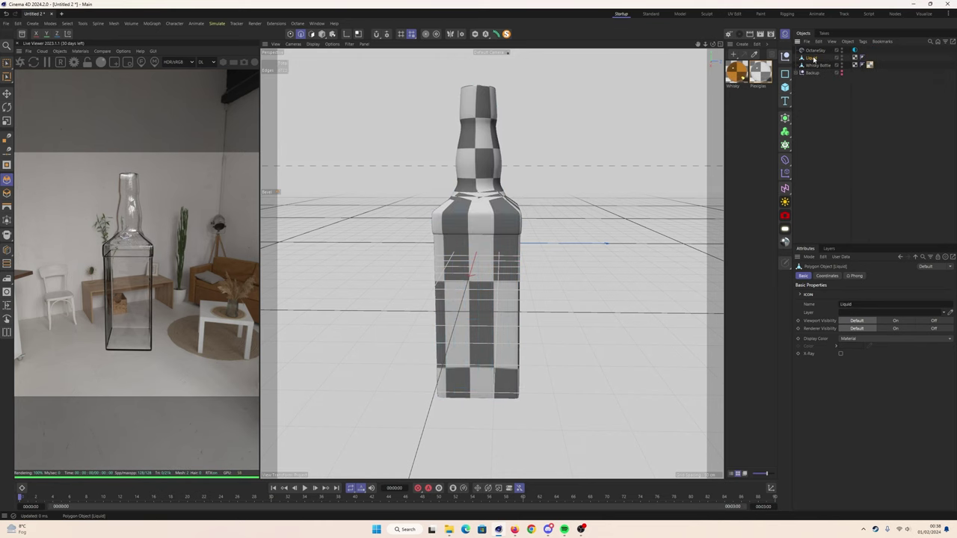
key("F4")
Undo the liquid offset and earlier edits, check the references, and select the bottle body
key("ctrl+z")
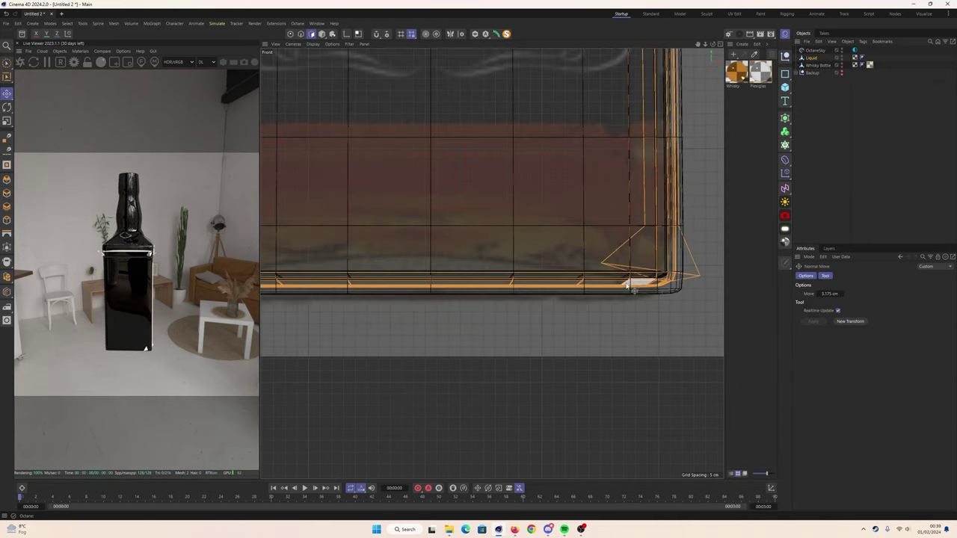
key("ctrl+z")
key("ctrl+z")
key("ctrl+z")
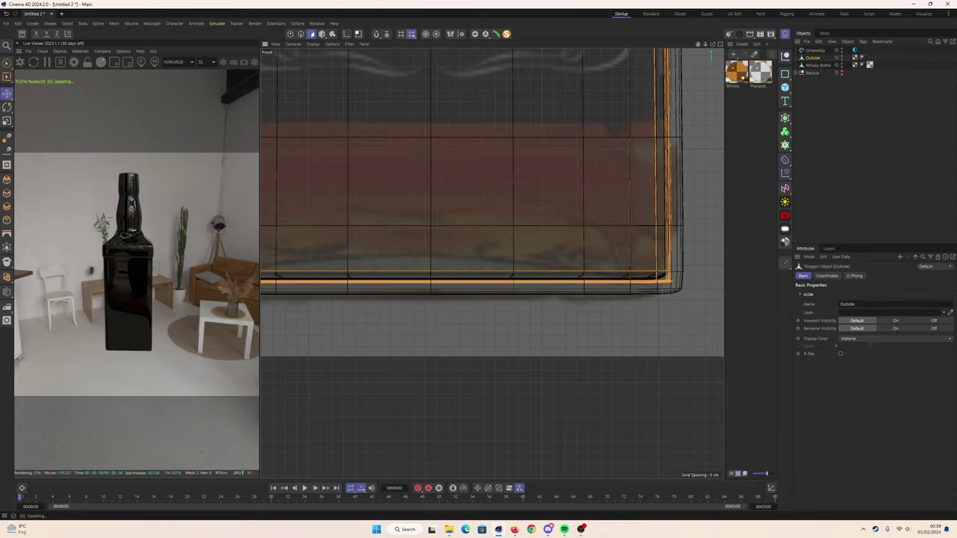
key("ctrl+z")
key("ctrl+z")
key("ctrl+z")
key("ctrl+z")
key("ctrl+z")
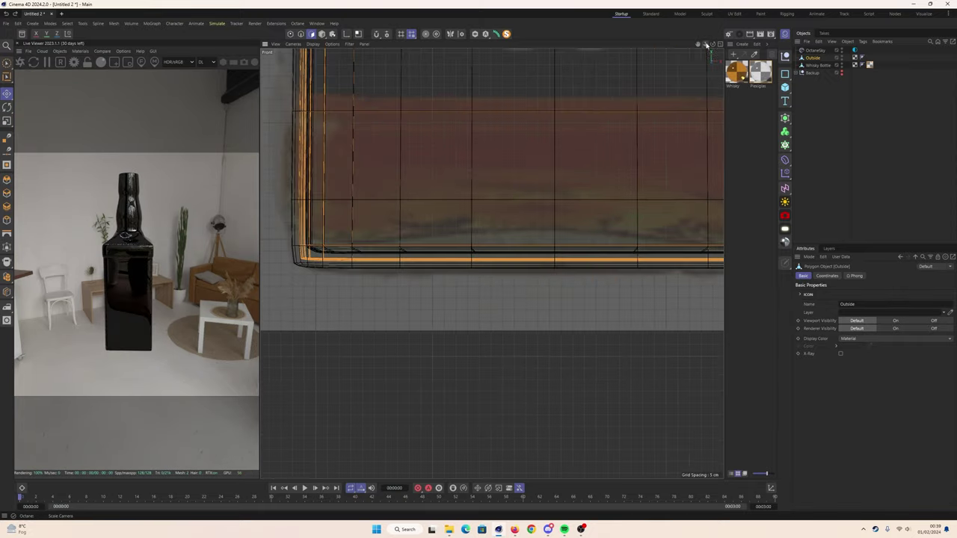
key("ctrl+z")
key("ctrl+z")
key("ctrl+z")
key("ctrl+z")
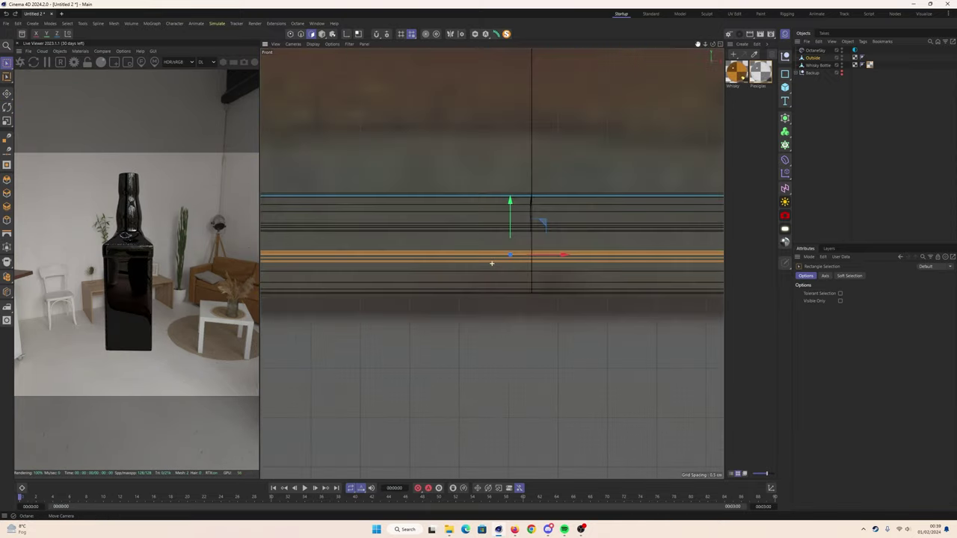
key("ctrl+z")
key("ctrl+z")
key("ctrl+z")
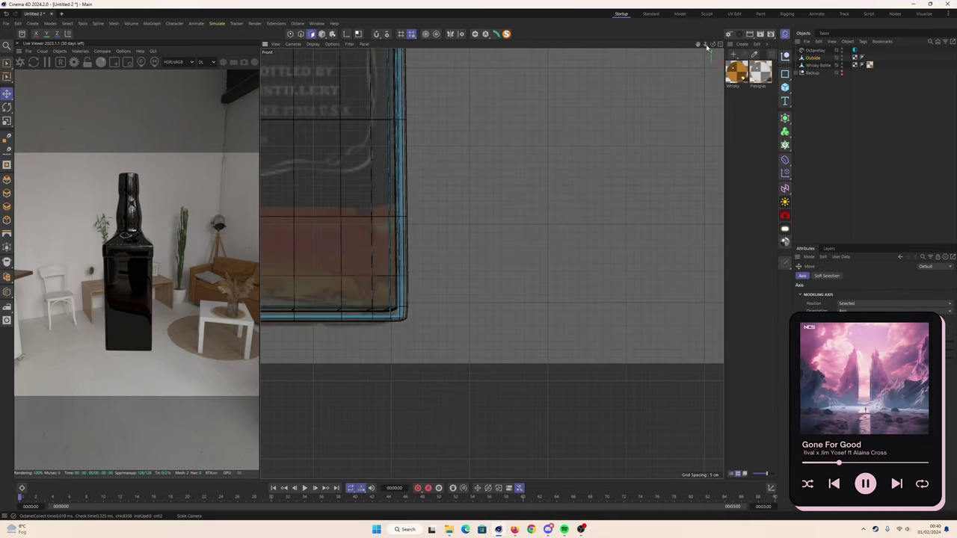
key("ctrl+z")
key("ctrl+z")
left_click(513, 529)
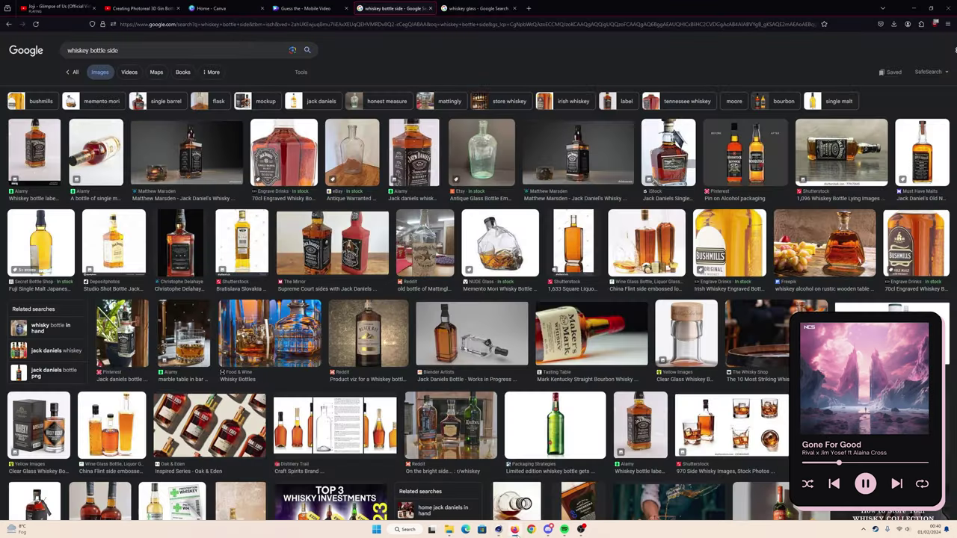
left_click(514, 529)
left_click(841, 66)
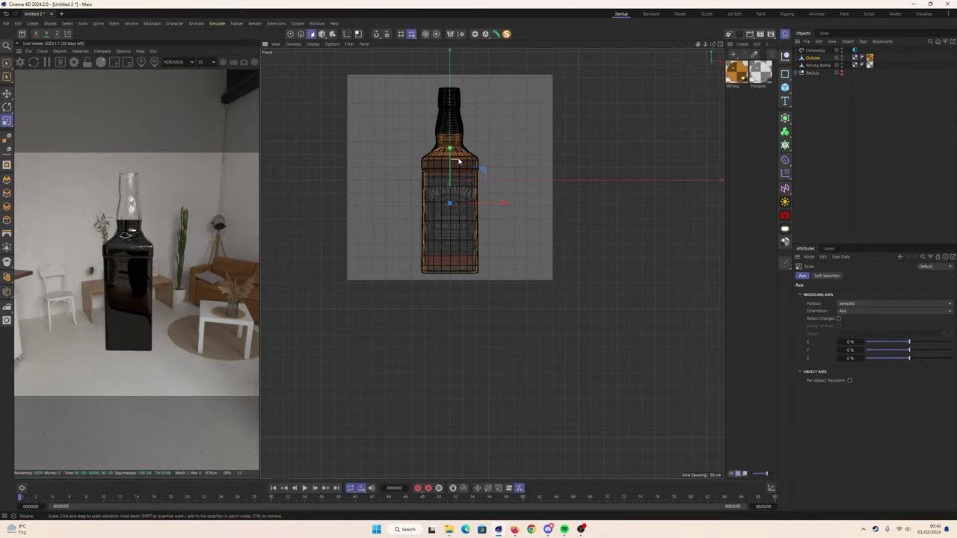
Widen the lower bottle body and offset its polygons along their normals
left_click_drag(459, 162, 451, 120)
scroll(459, 256, "up", 10)
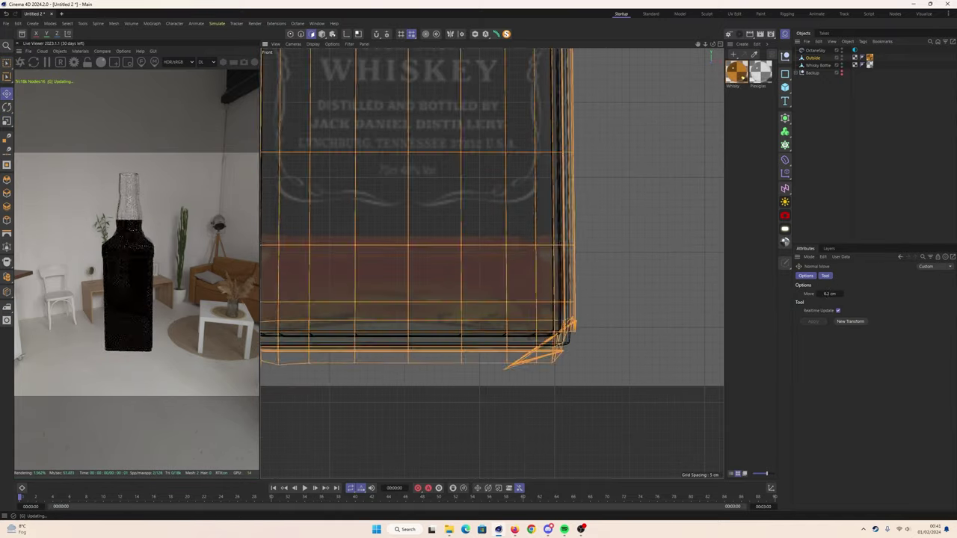
left_click_drag(523, 299, 571, 222)
scroll(523, 150, "down", 10)
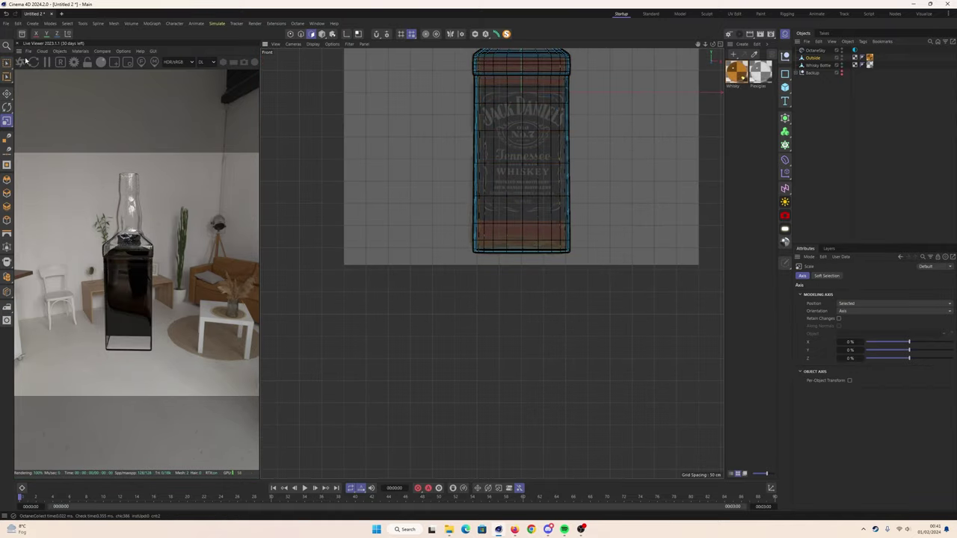
scroll(491, 262, "down", 1)
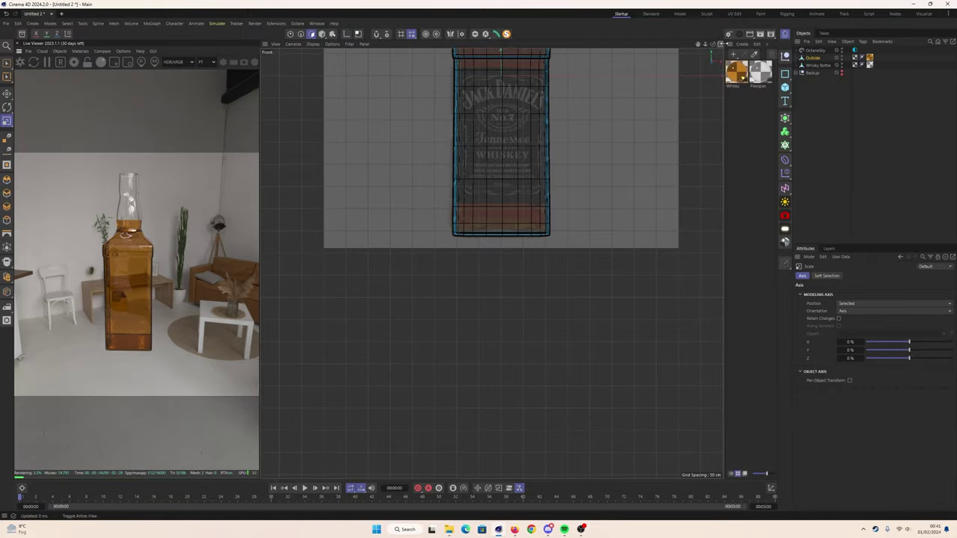
left_click_drag(713, 43, 673, 89)
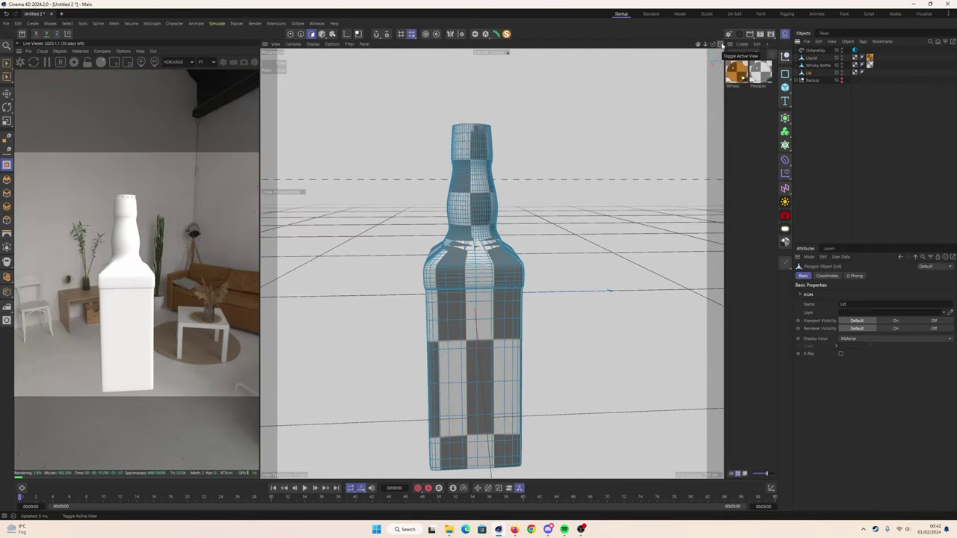
Box-select the bottle neck in front view, deselect the lid, and view Octane's kernel settings
left_click(721, 44)
left_click_drag(364, 187, 591, 427)
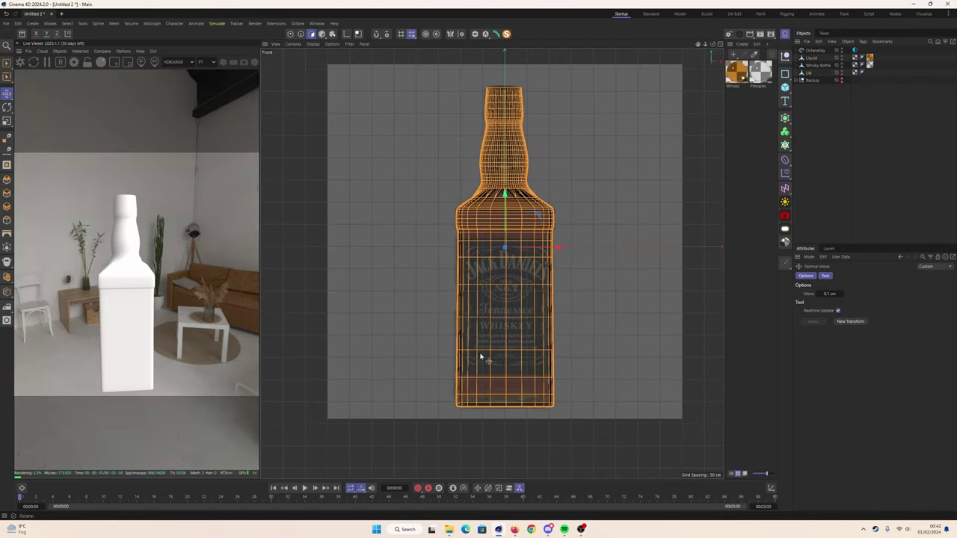
key("0")
left_click_drag(418, 74, 631, 171)
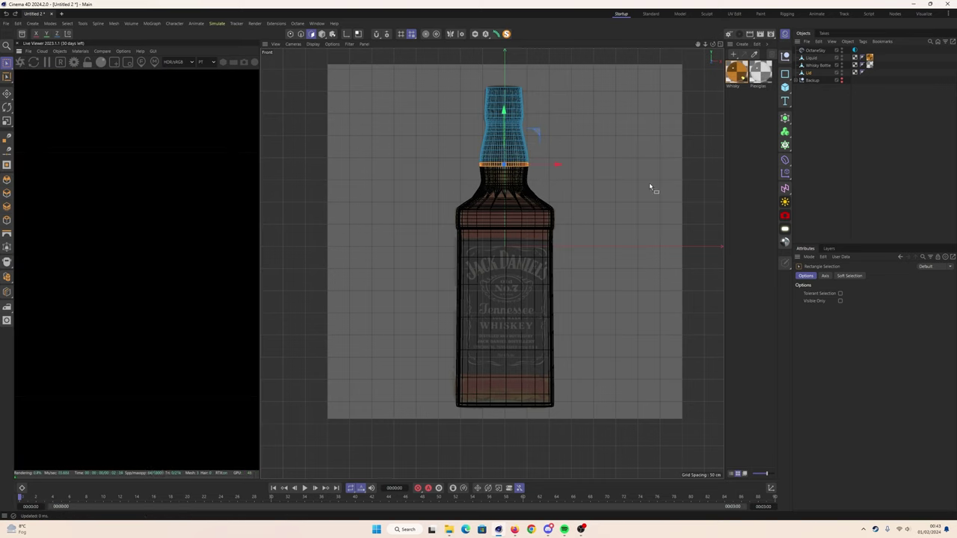
left_click(649, 187)
left_click(34, 61)
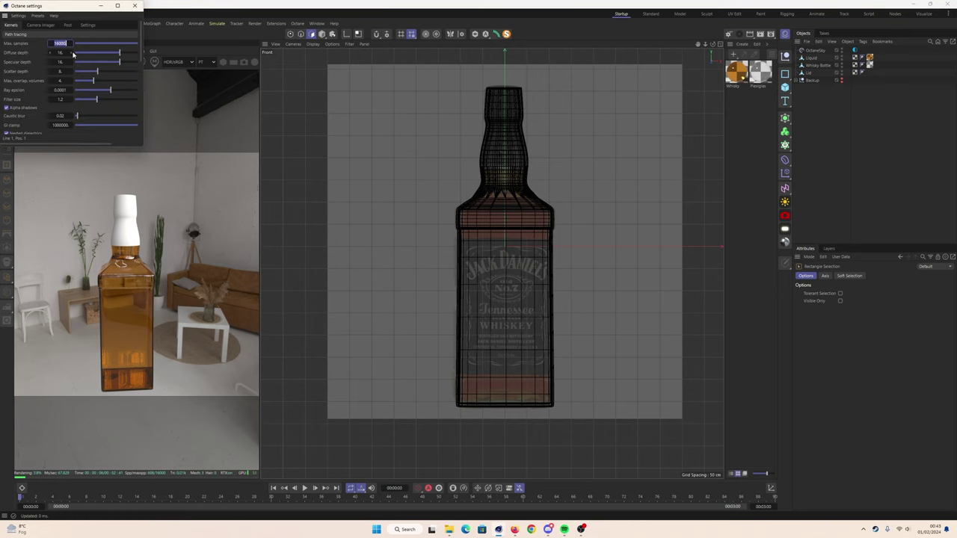
Create a new Octane material and assign it to the bottle's Lid
left_click(134, 5)
key("F5")
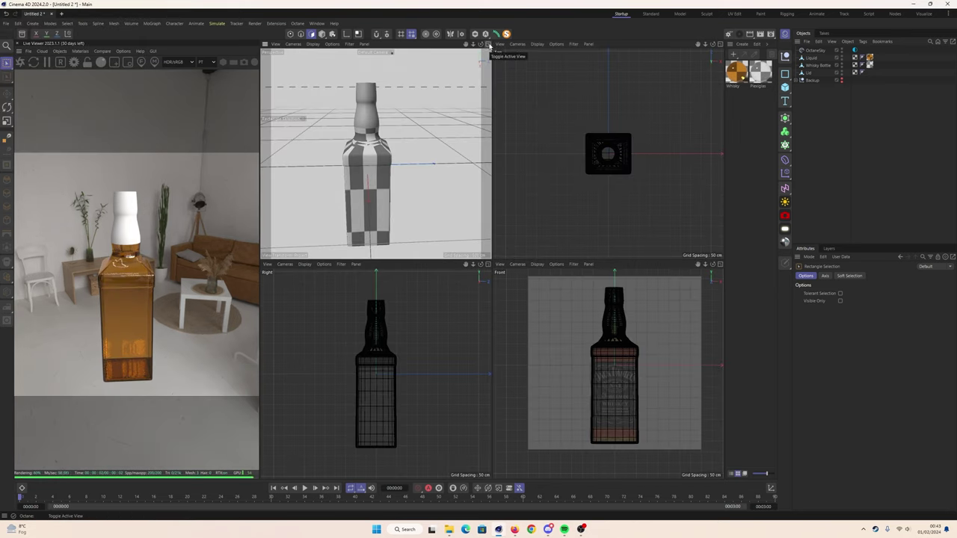
key("F1")
double_click(736, 71)
left_click_drag(736, 71, 471, 157)
Set the lid material's diffuse colour to near black and create a second Octane material
double_click(736, 71)
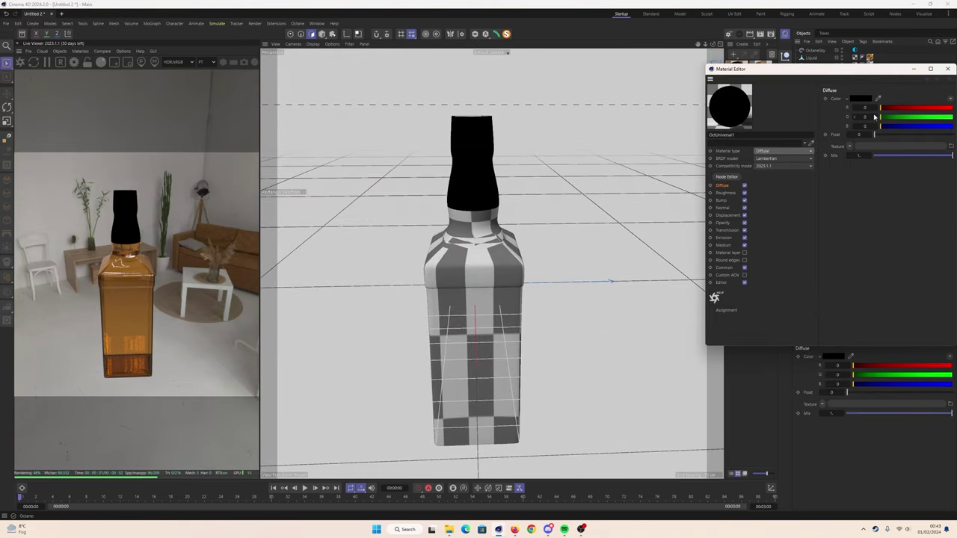
left_click_drag(867, 108, 887, 108)
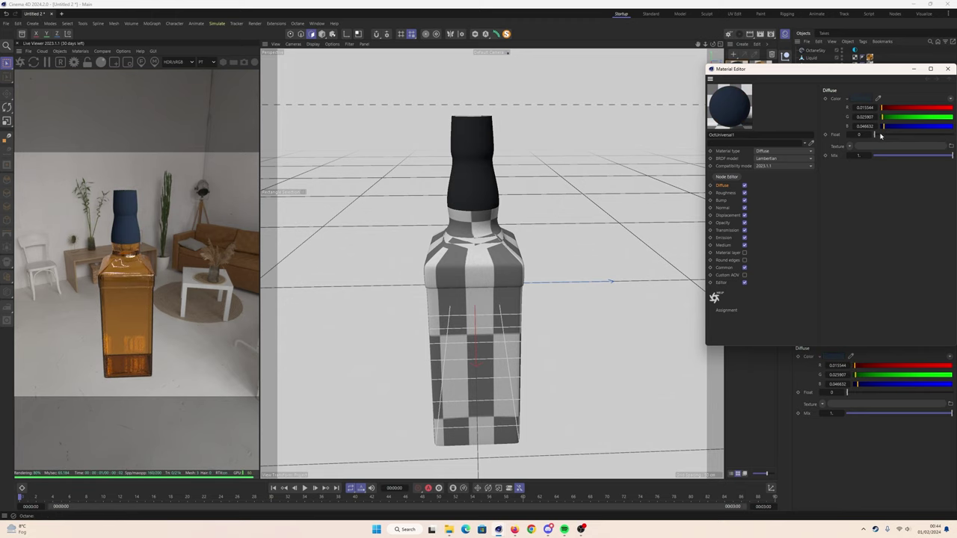
left_click(947, 68)
double_click(737, 71)
left_click(859, 98)
left_click(947, 68)
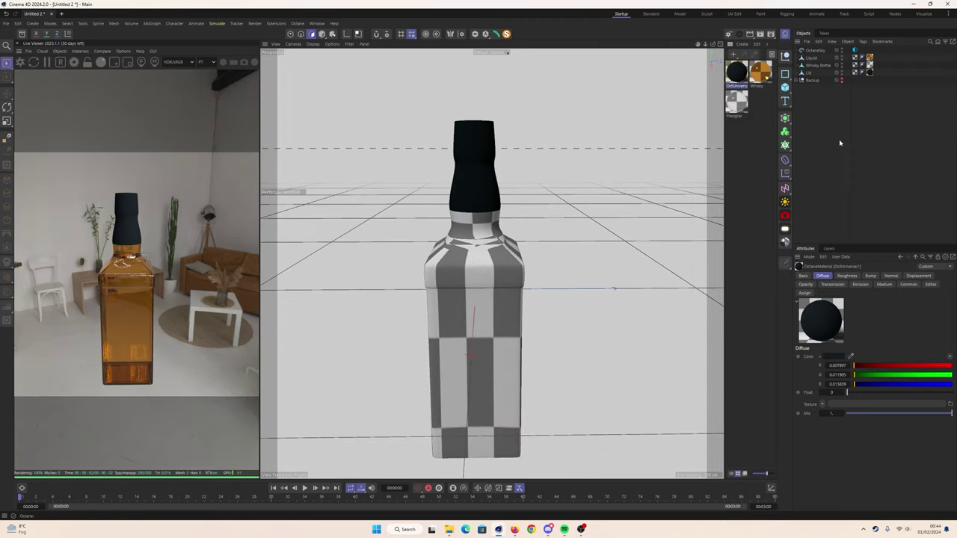
double_click(736, 71)
Bring the label image into OctUniversal2's node graph and wire it into Albedo
left_click(792, 160)
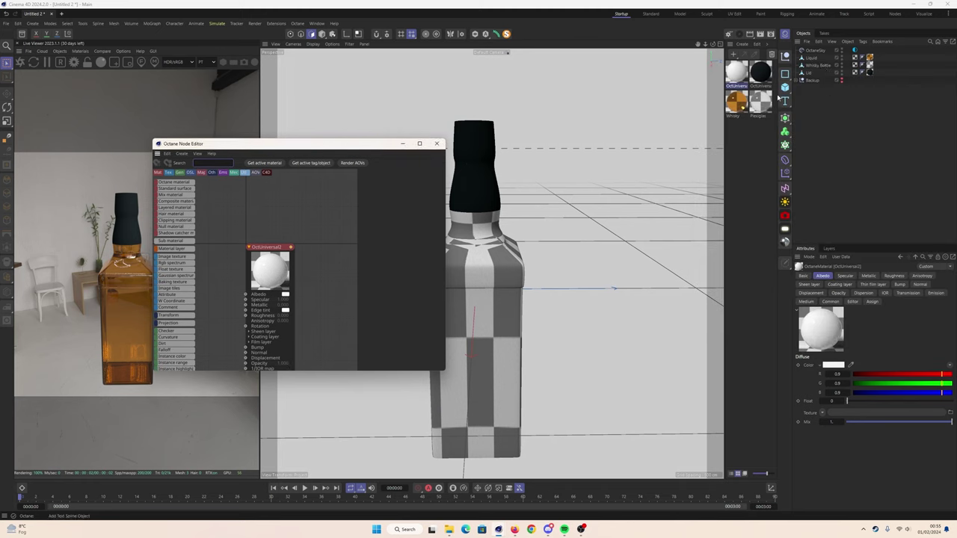
left_click_drag(299, 139, 434, 86)
left_click_drag(579, 314, 777, 513)
left_click(449, 529)
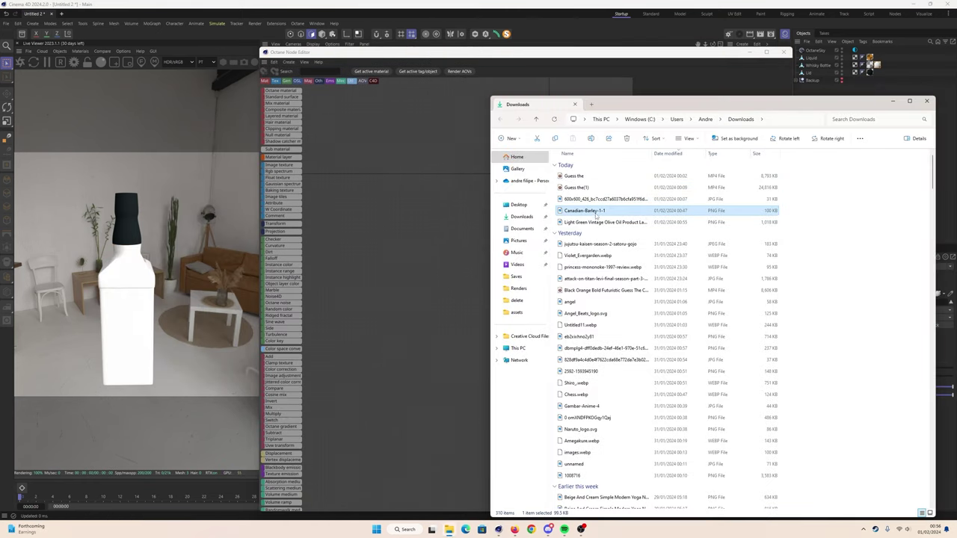
left_click_drag(585, 199, 413, 286)
left_click(413, 287)
key("Delete")
left_click_drag(441, 214, 549, 224)
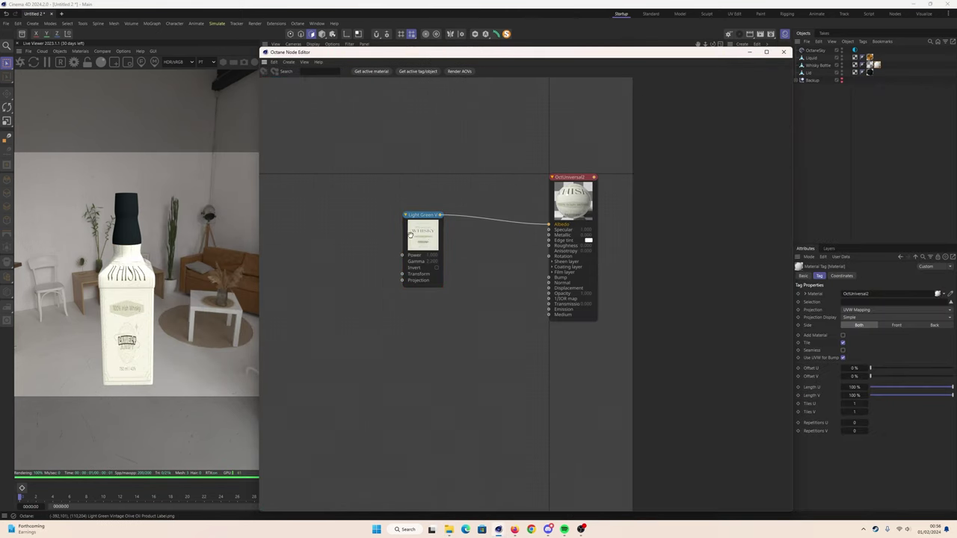
Feed the label image into Opacity and add a Transform node stretching the label taller
left_click(366, 283)
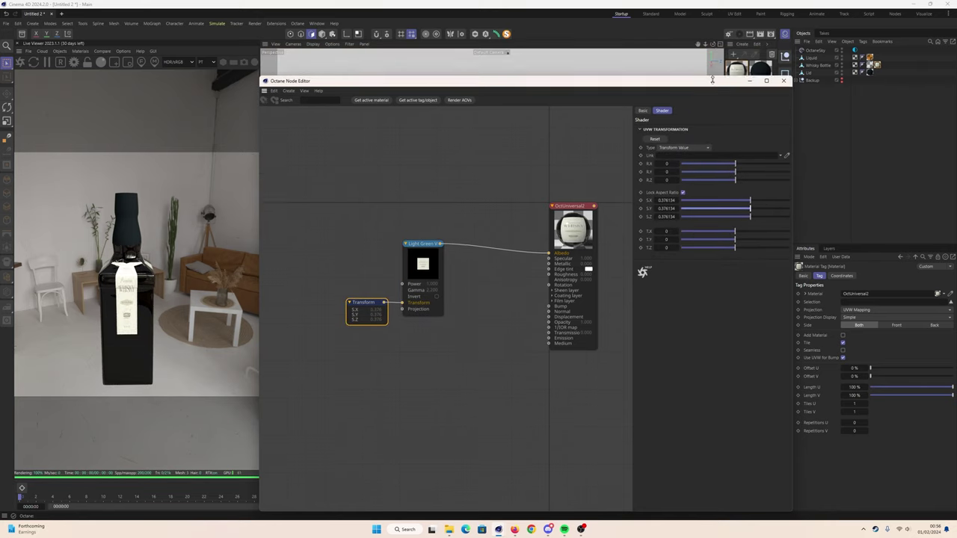
left_click_drag(743, 47, 744, 80)
left_click(423, 248)
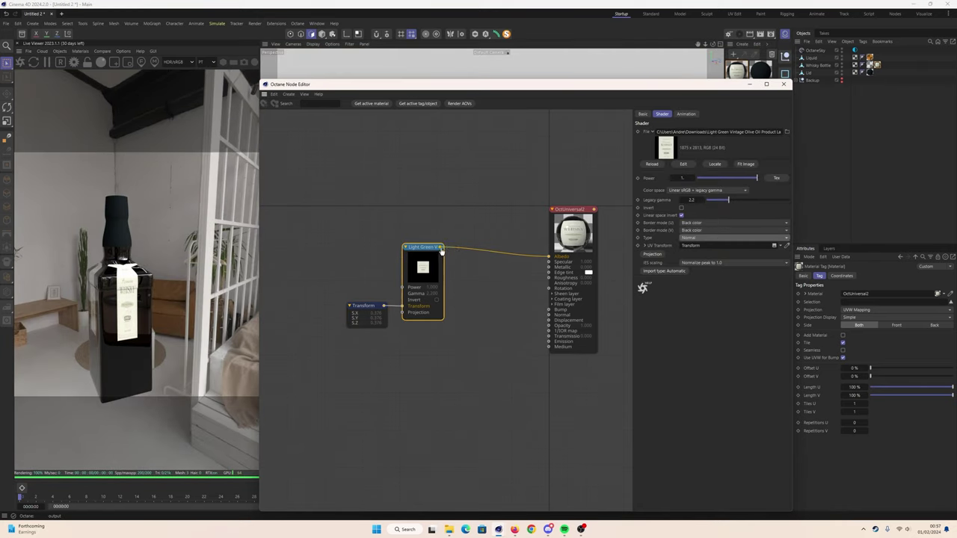
left_click_drag(441, 247, 549, 325)
left_click(365, 306)
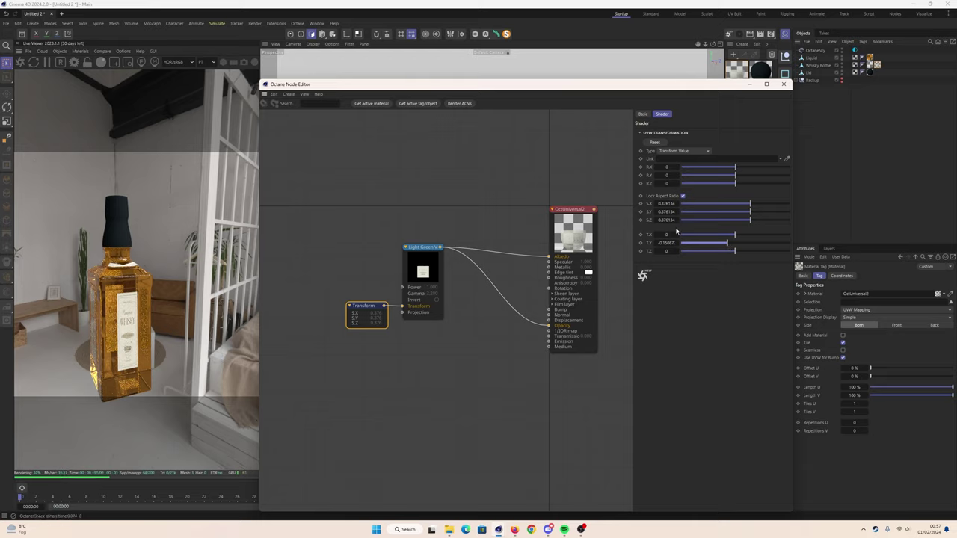
left_click_drag(761, 210, 762, 202)
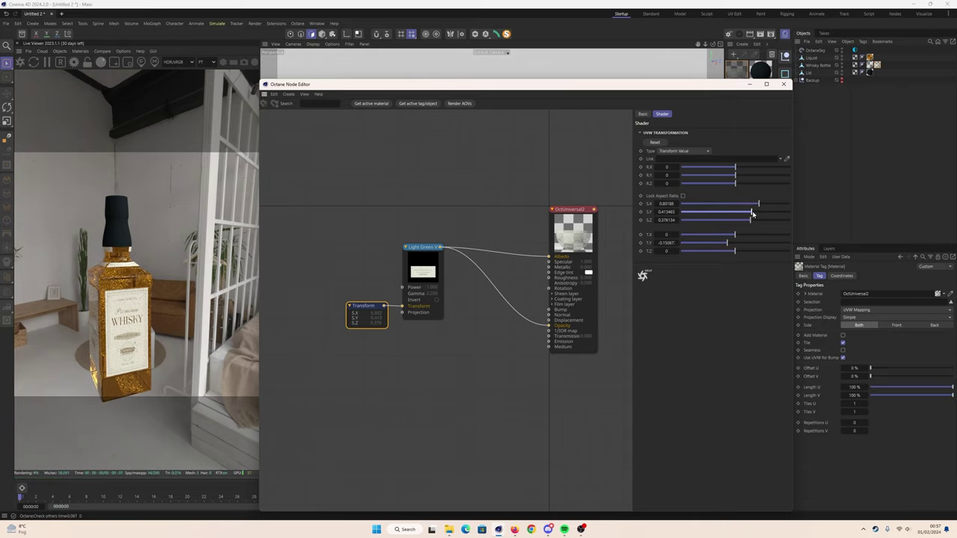
left_click_drag(665, 175, 671, 175)
Set the label's U border mode to Black color and use Mesh UV texture projection
left_click(423, 270)
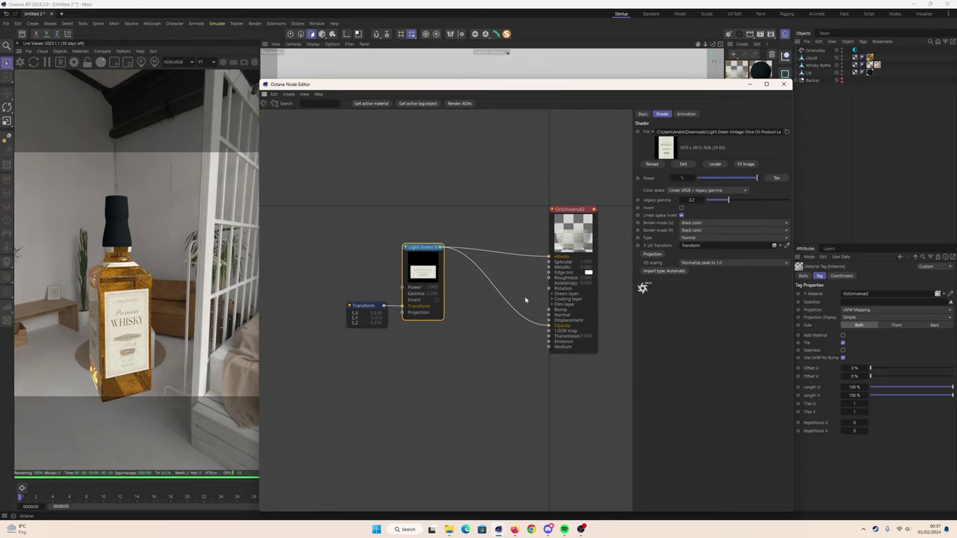
left_click(706, 242)
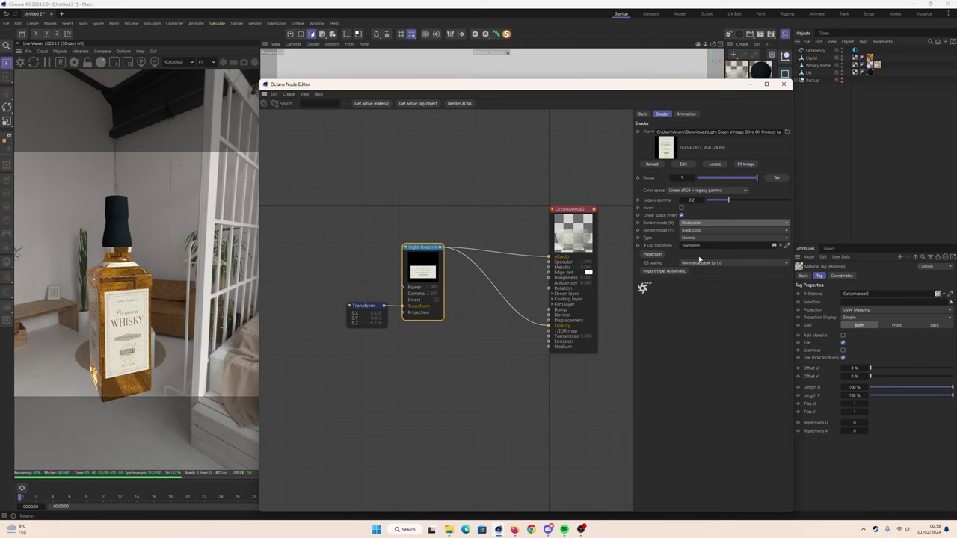
left_click_drag(358, 292, 358, 285)
left_click(703, 132)
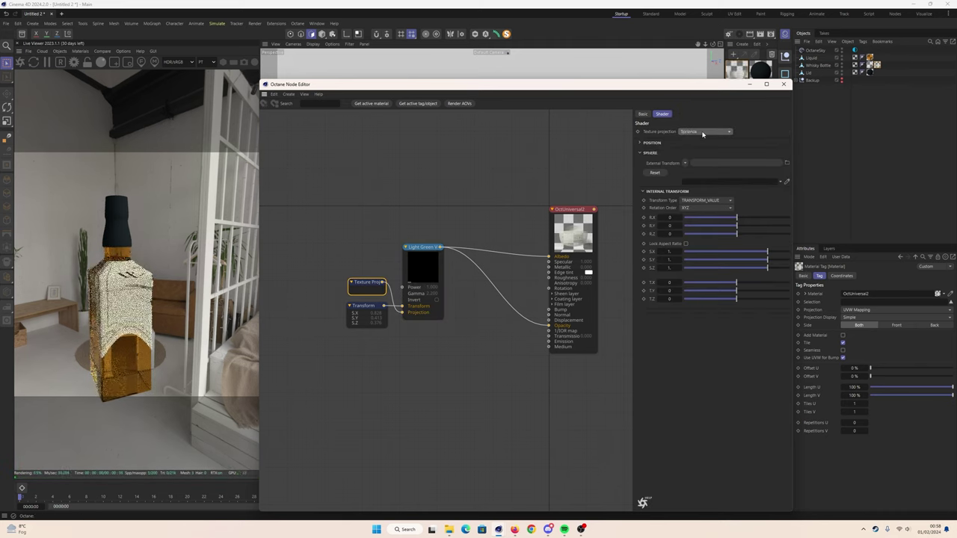
left_click(703, 133)
left_click(422, 269)
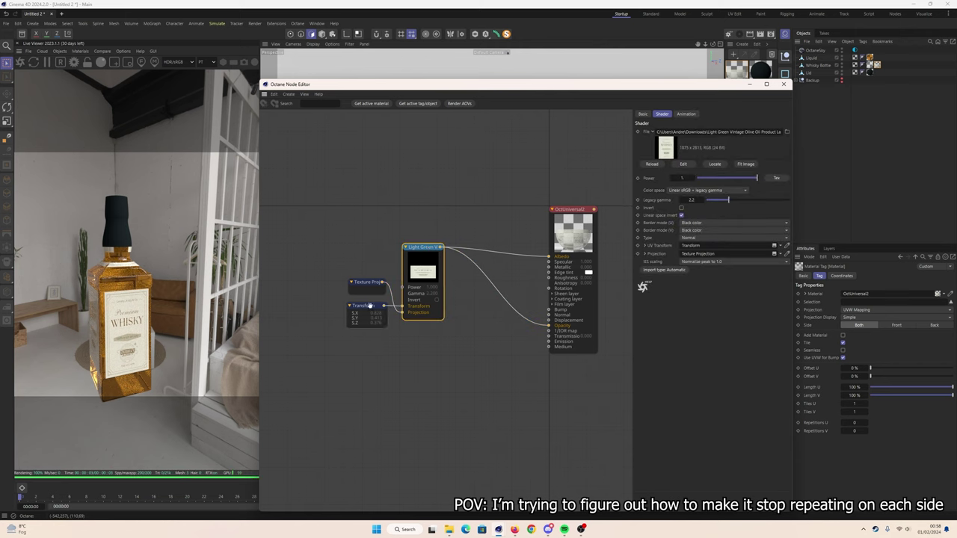
left_click(366, 306)
left_click(423, 269)
left_click(573, 224)
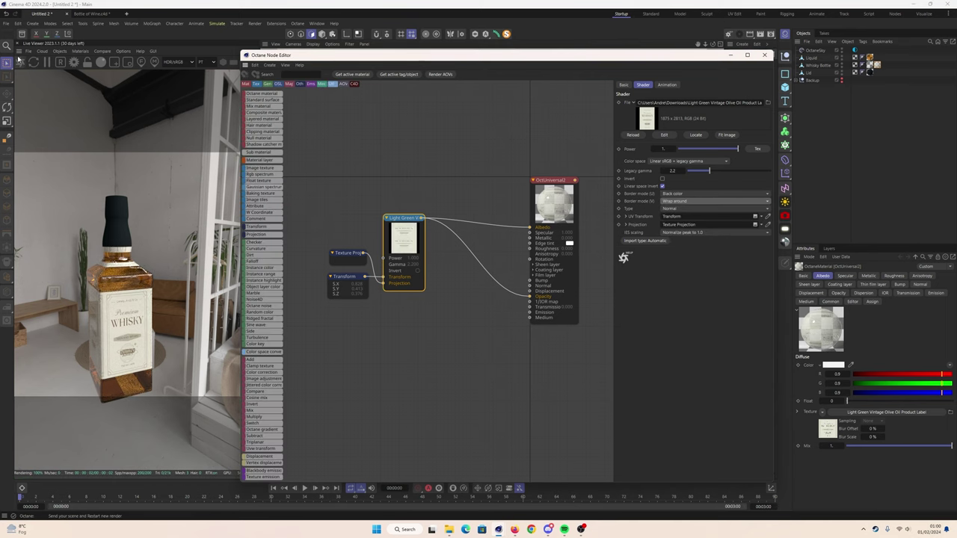
Set the V border mode to Black color, restart the Live Viewer, and create a new document
left_click(685, 221)
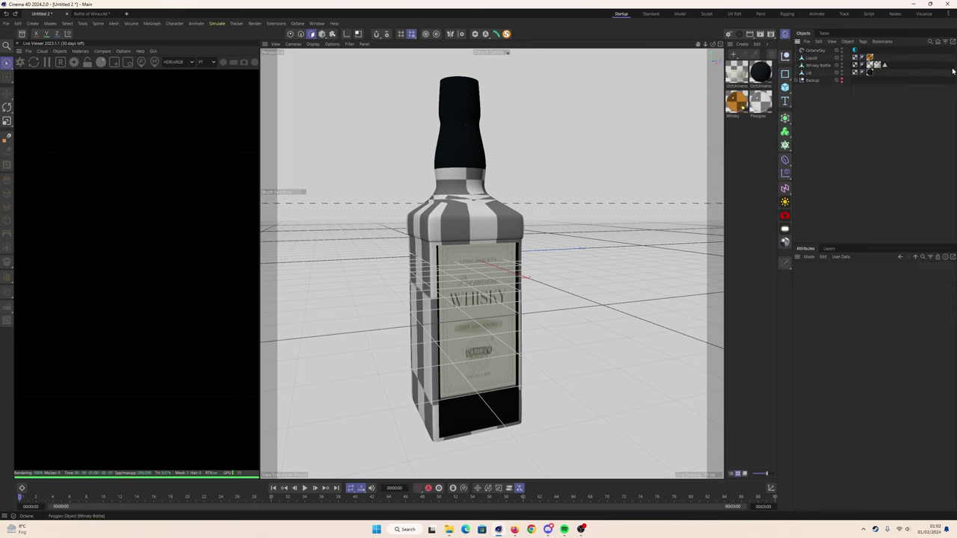
left_click(20, 62)
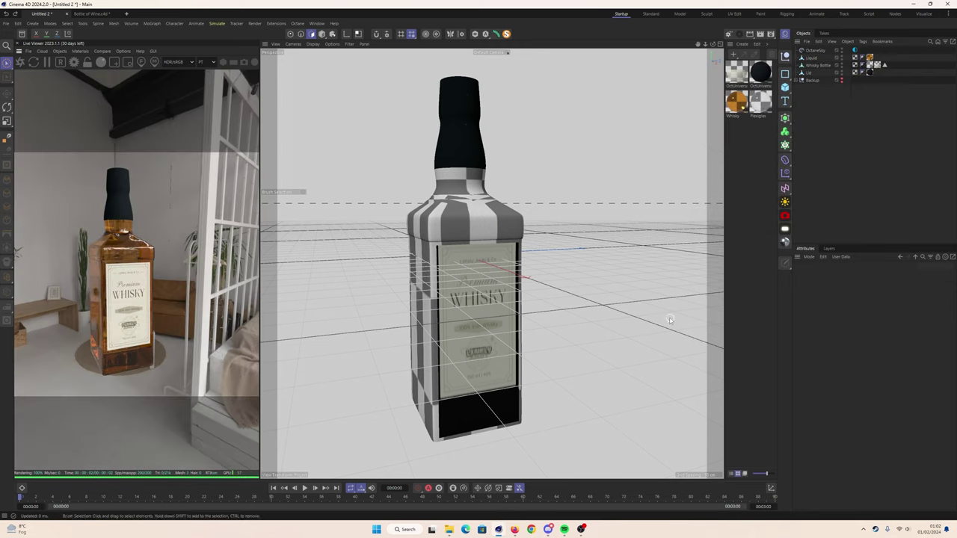
key("ctrl+n")
Add a cylinder, flare its bottom edge loop outward, and smooth it with subdivision
left_click(784, 87)
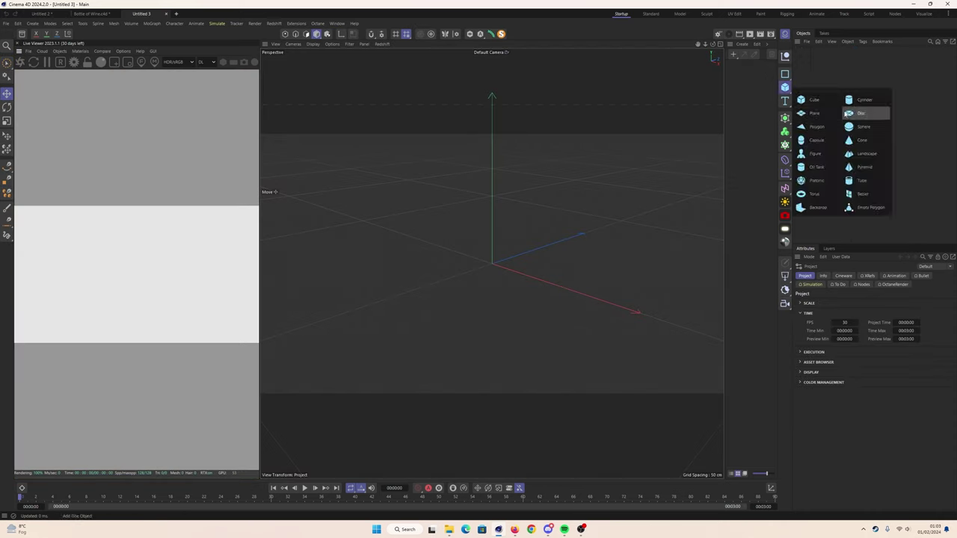
left_click(865, 106)
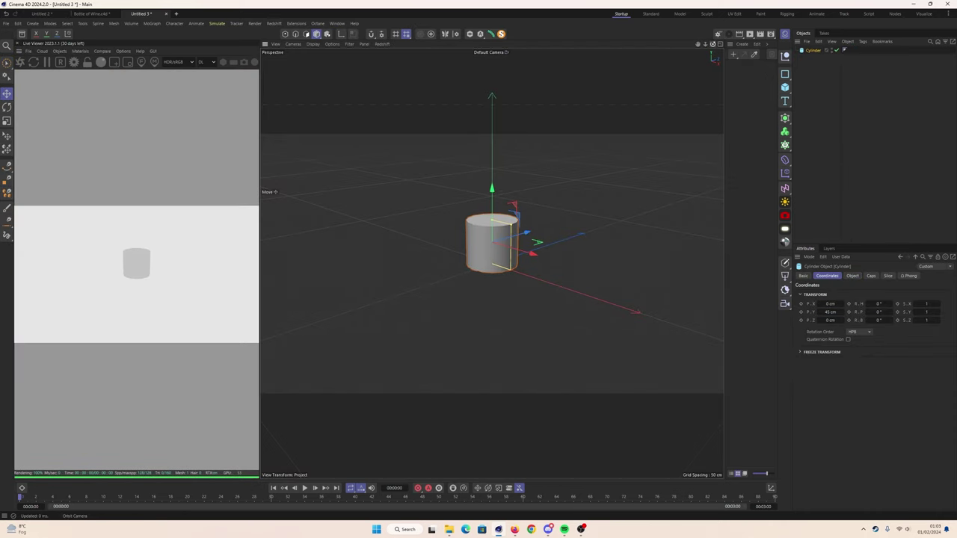
key("s")
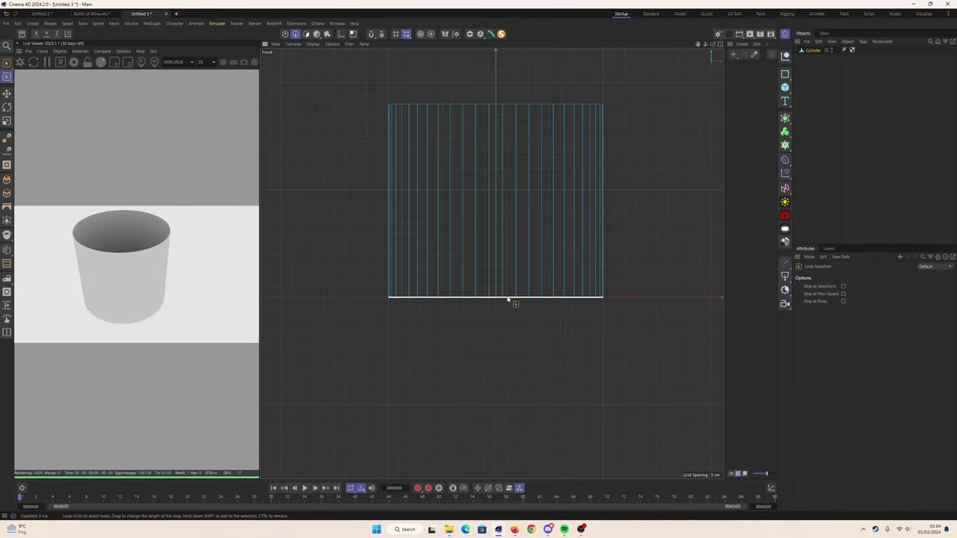
key("k")
key("l")
left_click(539, 254)
key("t")
left_click_drag(497, 224, 497, 212)
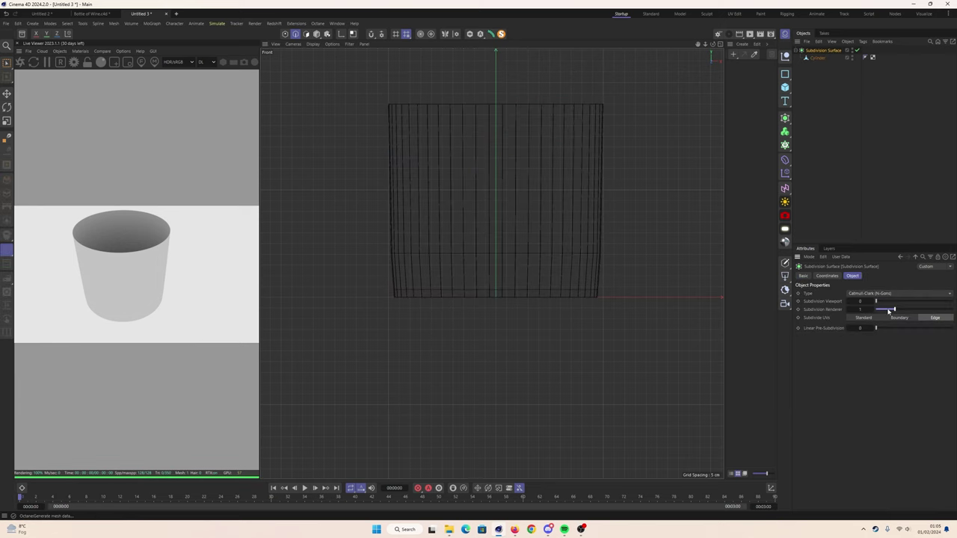
left_click_drag(889, 302, 900, 302)
key("F5")
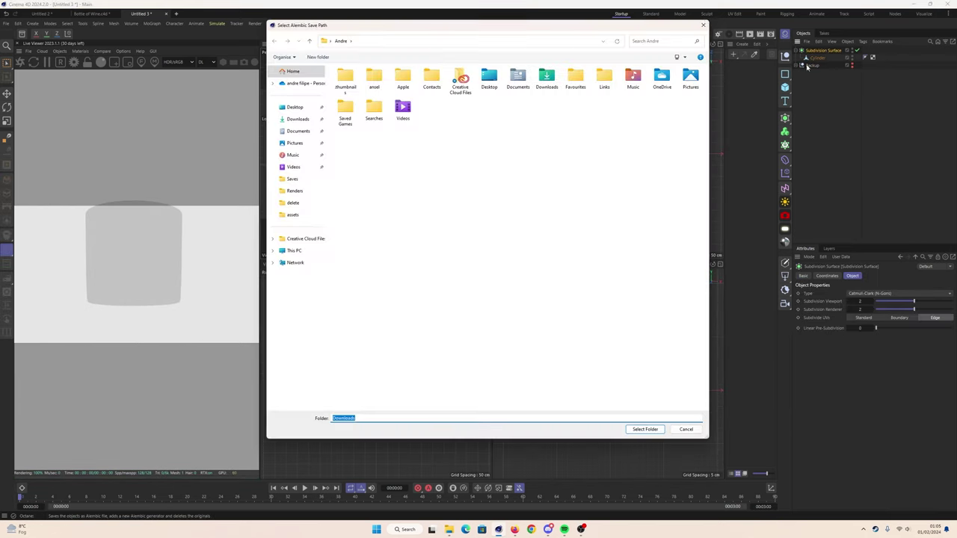
Make the smoothed cup editable and move its upper polygons along their normals
left_click(822, 51)
key("c")
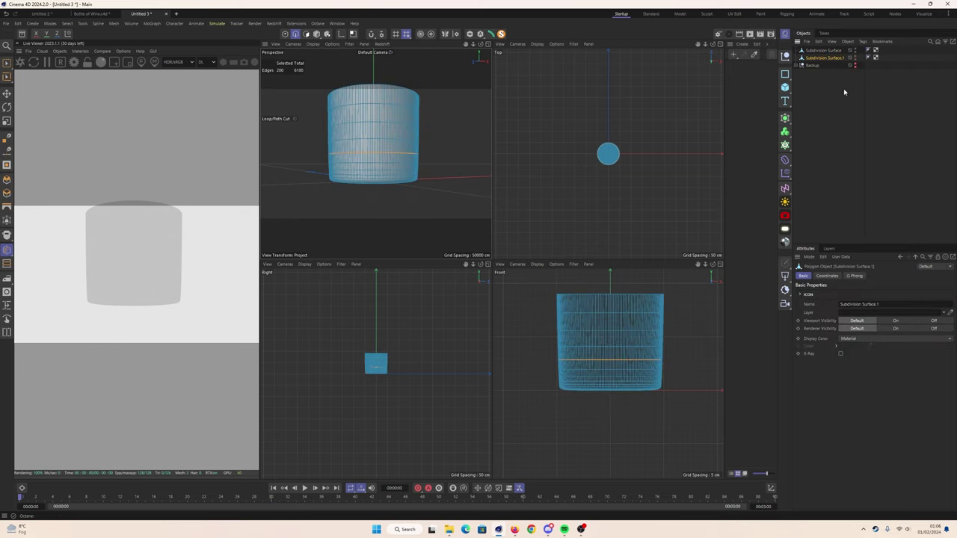
key("F4")
left_click_drag(324, 269, 331, 229)
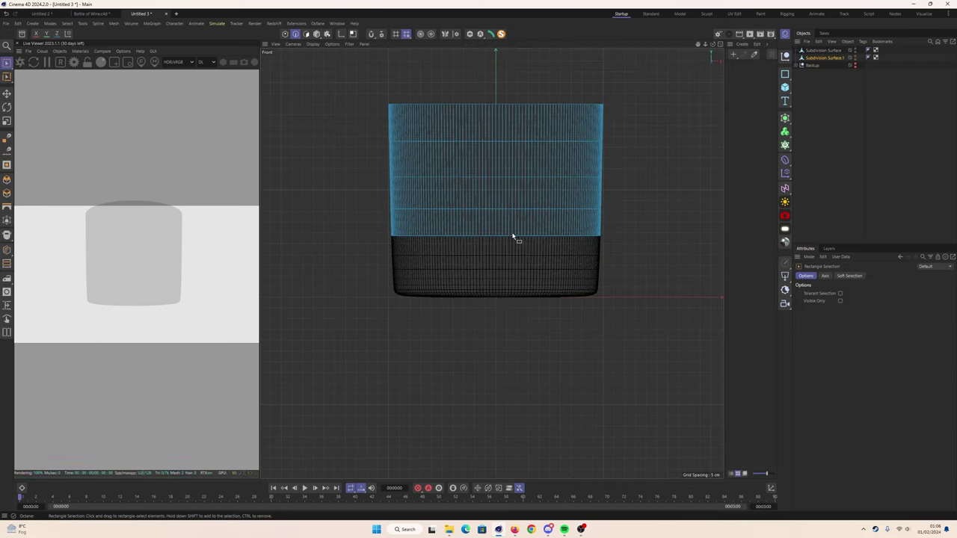
key("F5")
right_click(640, 363)
left_click(701, 269)
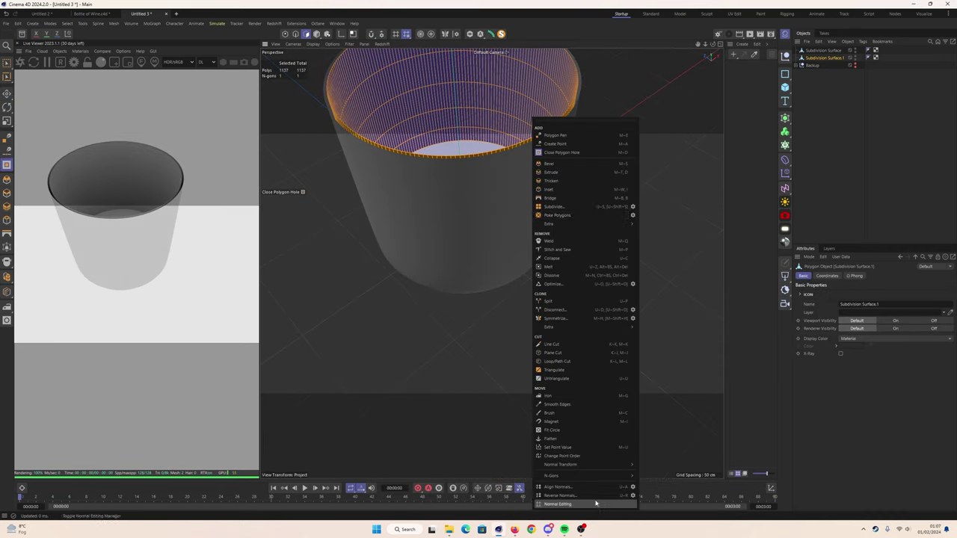
Bevel the glass rim edges with 4 subdivisions and adjust the bevel offset
left_click_drag(796, 66, 833, 54)
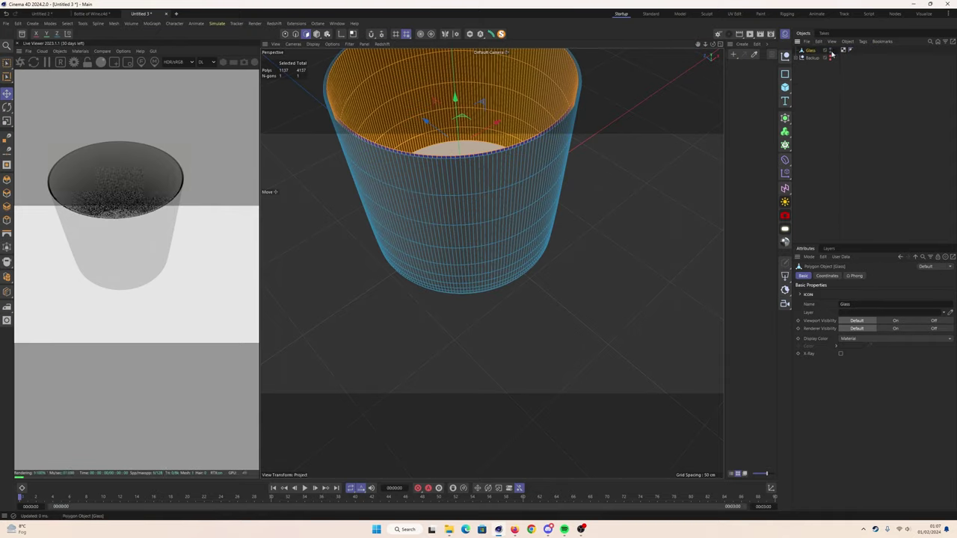
right_click(427, 132)
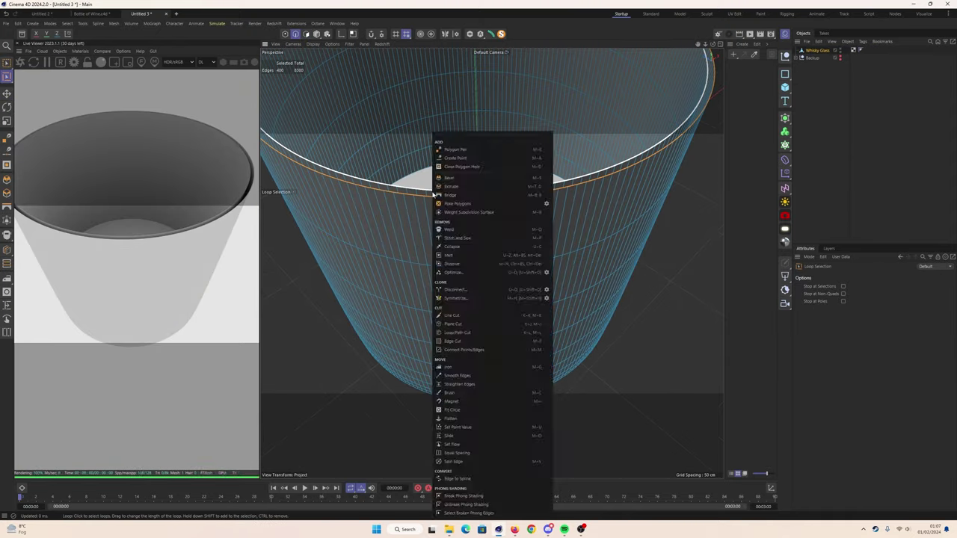
left_click(478, 201)
left_click_drag(479, 200, 523, 200)
double_click(842, 308)
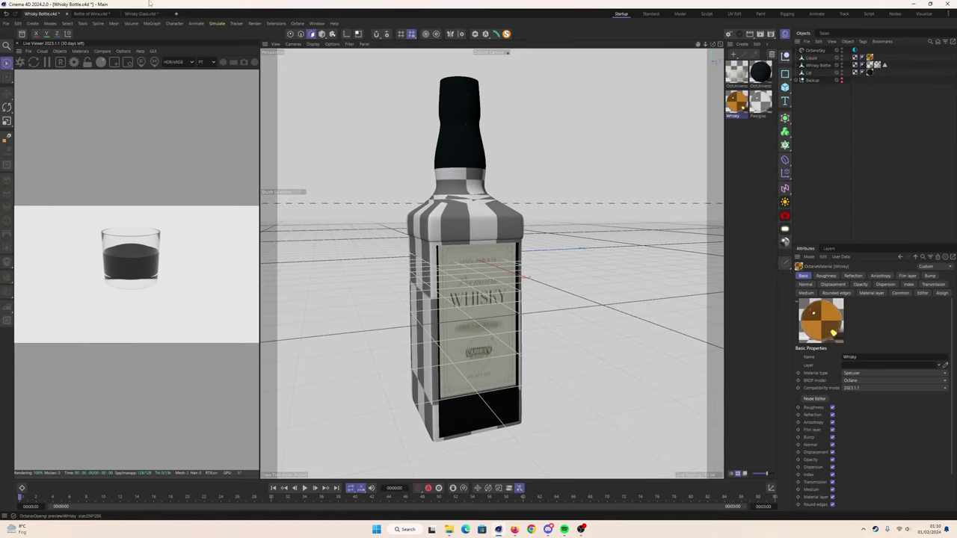
Return to the Whisky Glass scene in Cinema 4D
left_click(146, 14)
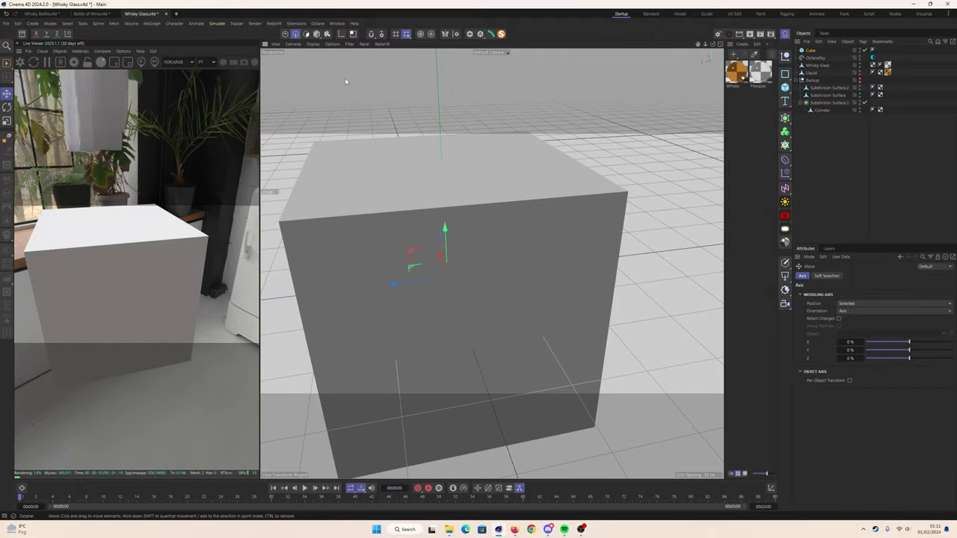
Download the ICE (bump) NEW material from Octane LiveDB and open its node graph
key("ctrl+z")
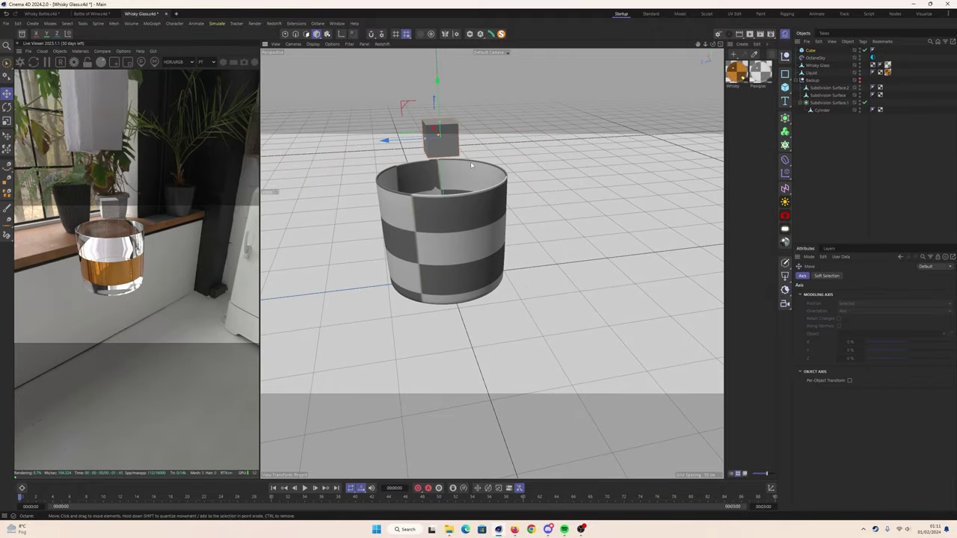
left_click(80, 51)
left_click(93, 59)
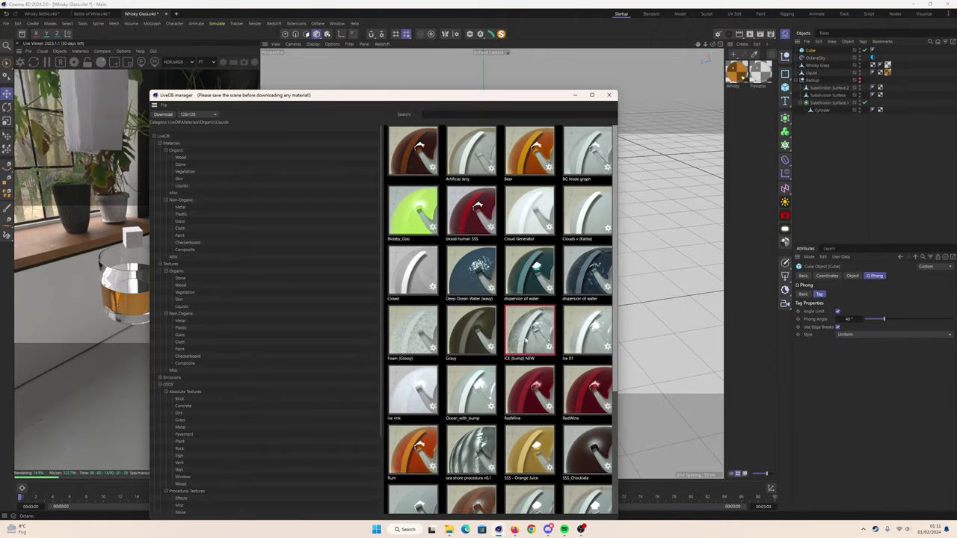
left_click(598, 370)
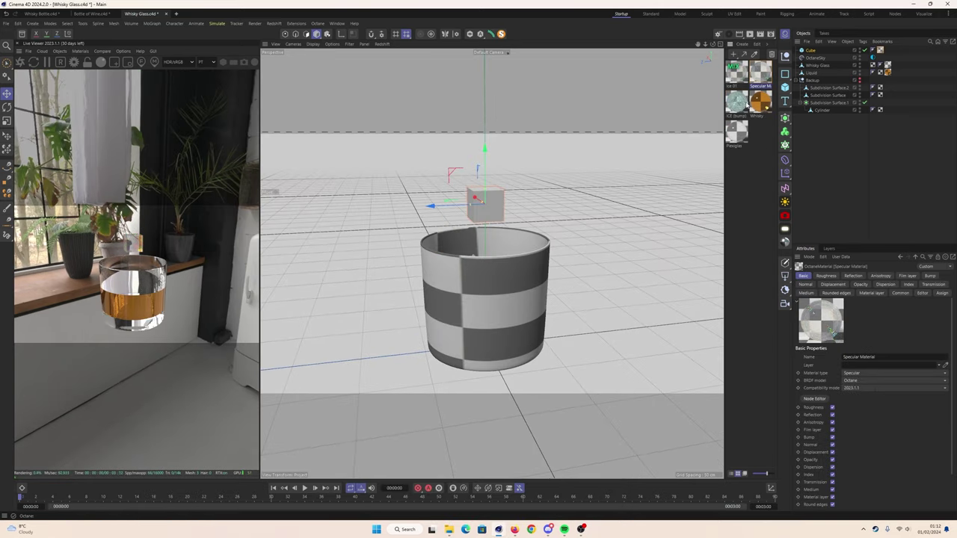
left_click(760, 72)
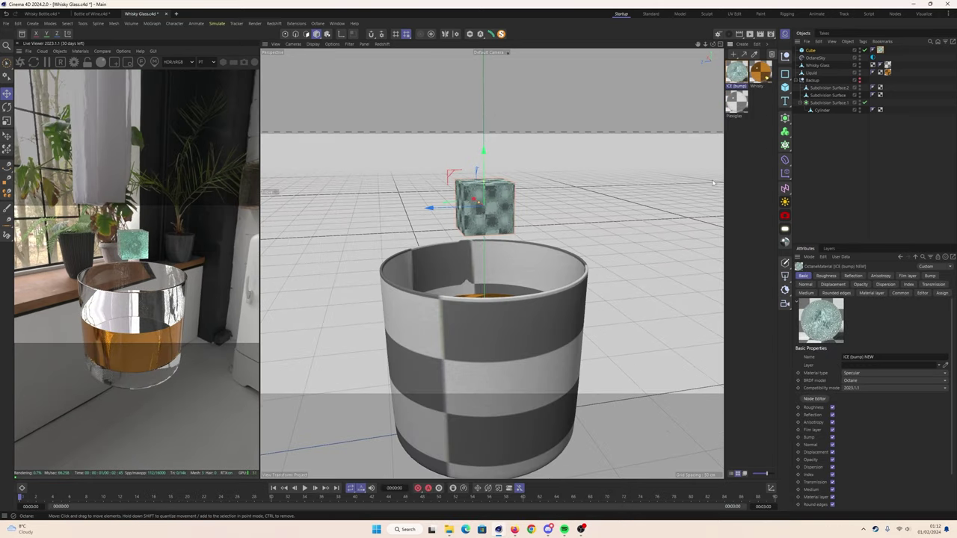
double_click(736, 73)
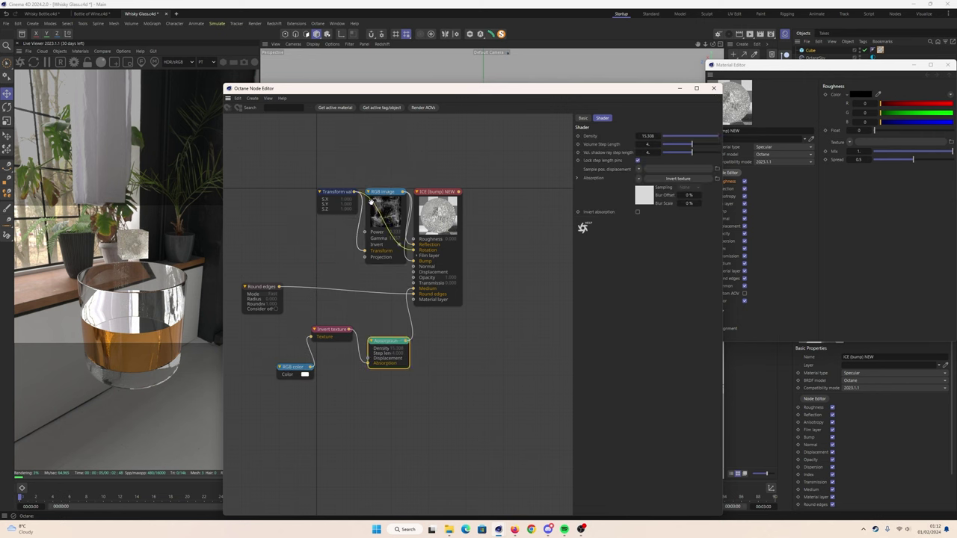
Set the ice material's bump height to 0.02, then start a new empty project
left_click(626, 118)
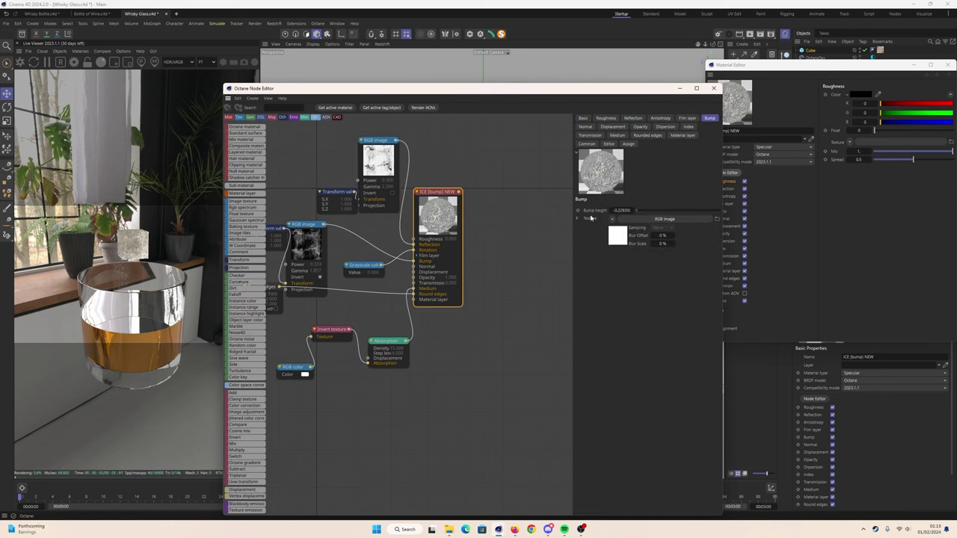
type("0.02")
key("Return")
left_click(659, 254)
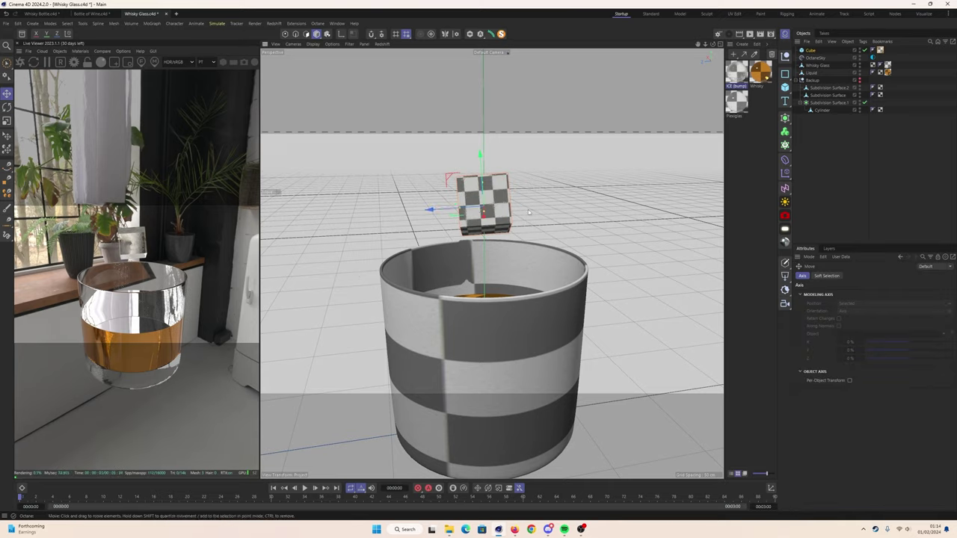
left_click_drag(705, 44, 565, 303)
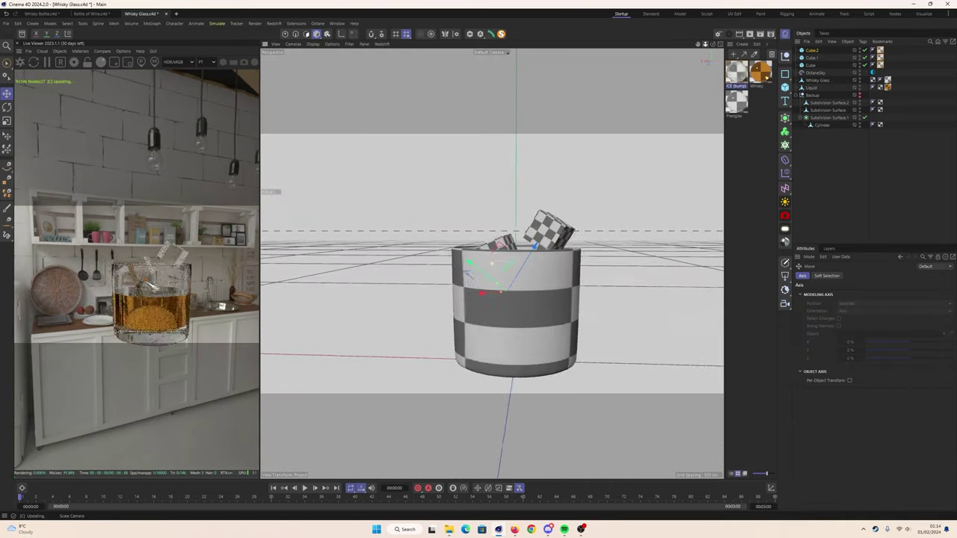
left_click(6, 23)
left_click(30, 32)
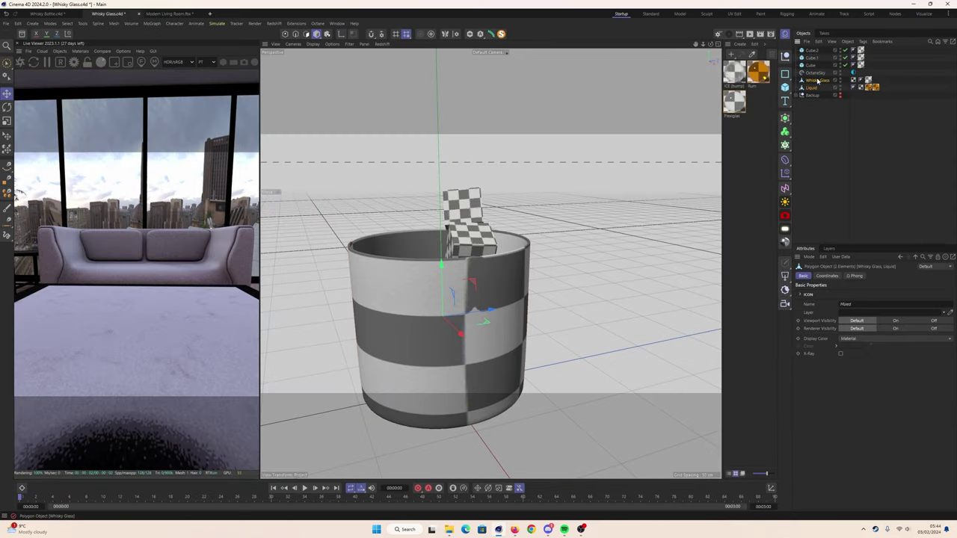
Paste the whisky glass and bottle into the living room, placing the glass on the coffee table
key("ctrl+v")
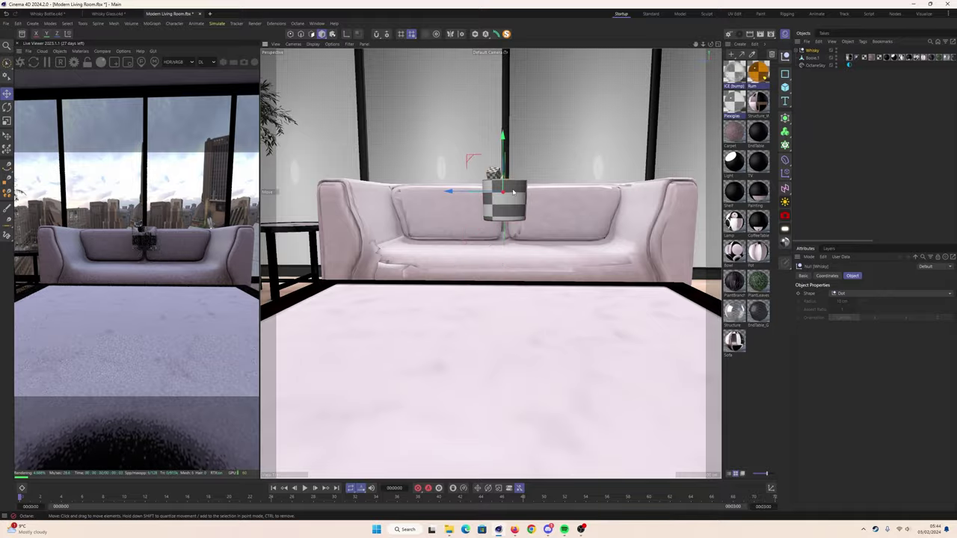
mouse_move(577, 196)
left_mouse_down()
mouse_move(582, 299)
mouse_move(583, 275)
left_mouse_up()
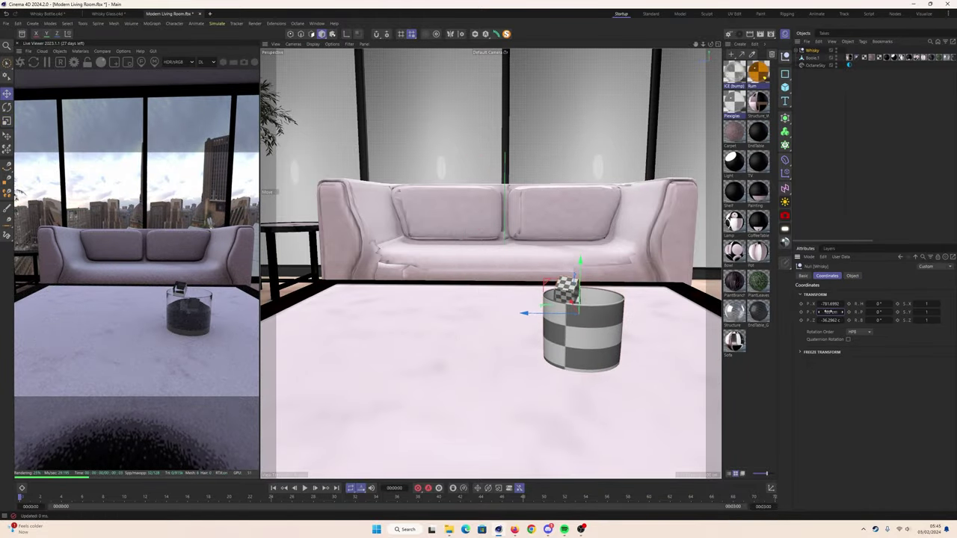
key("ctrl+Tab")
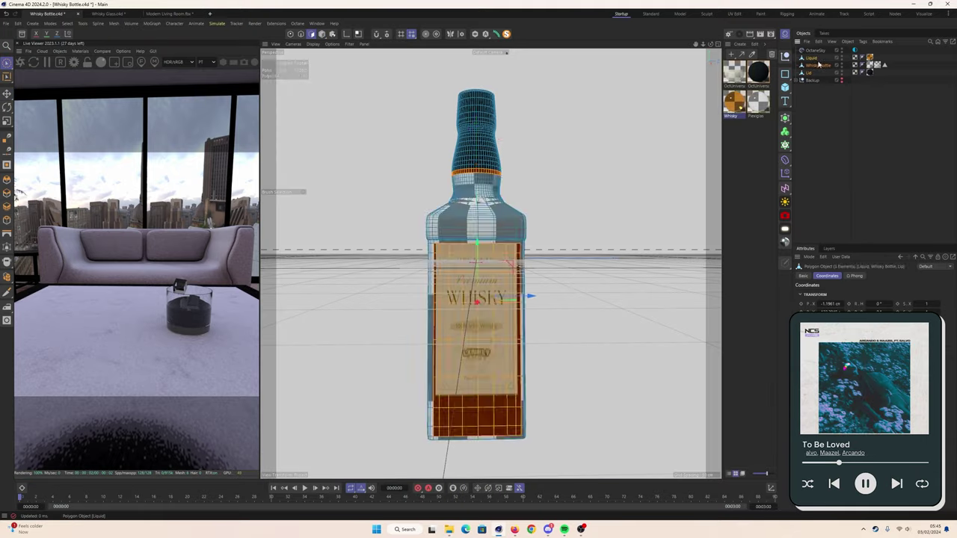
key("ctrl+c")
key("ctrl+Tab")
key("ctrl+v")
Scale the whisky bottle down to table size and move it onto the coffee table
key("t")
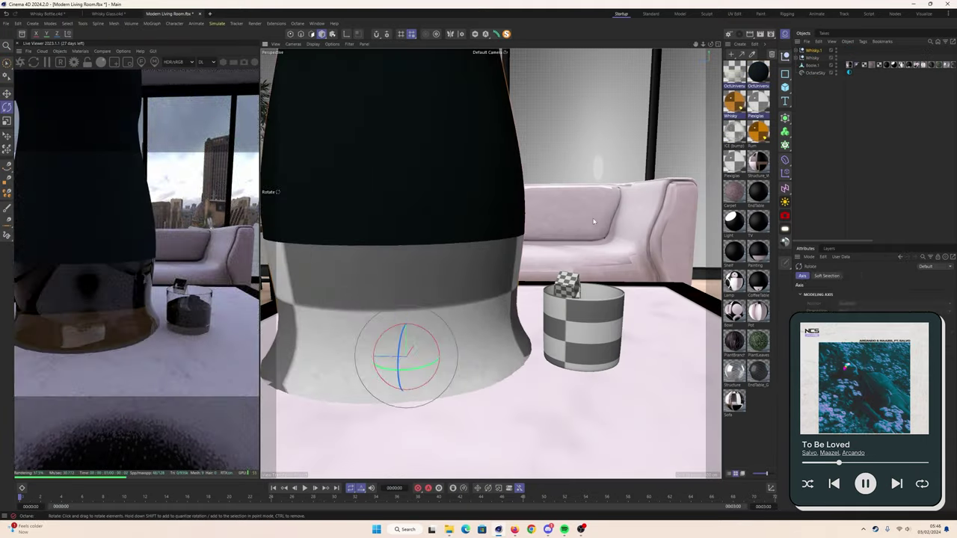
left_click_drag(523, 351, 458, 349)
key("ctrl+z")
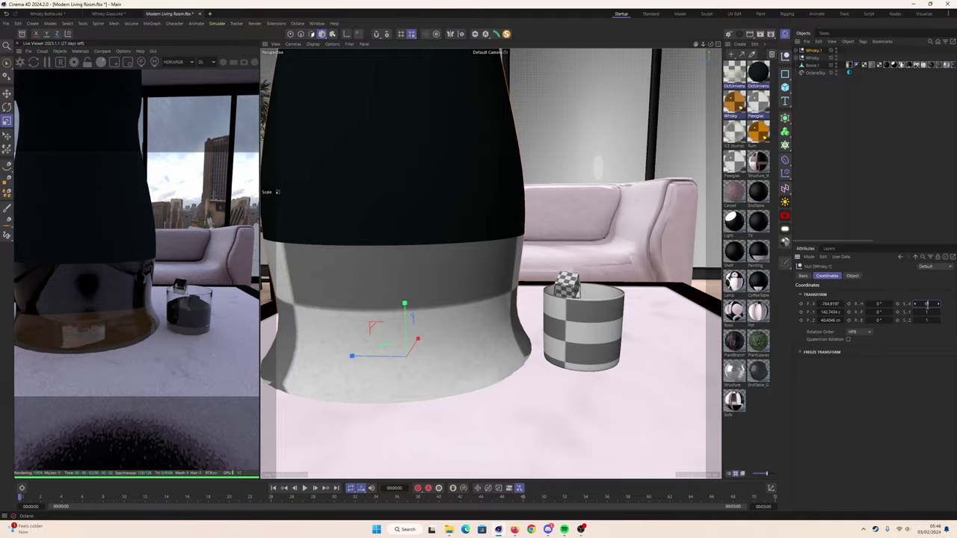
key("Return")
key("e")
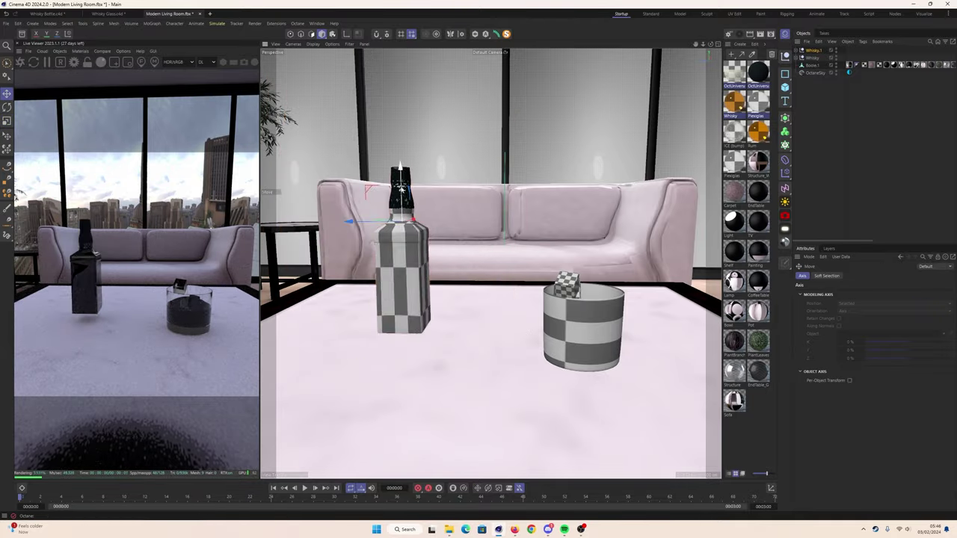
left_click_drag(402, 189, 406, 125)
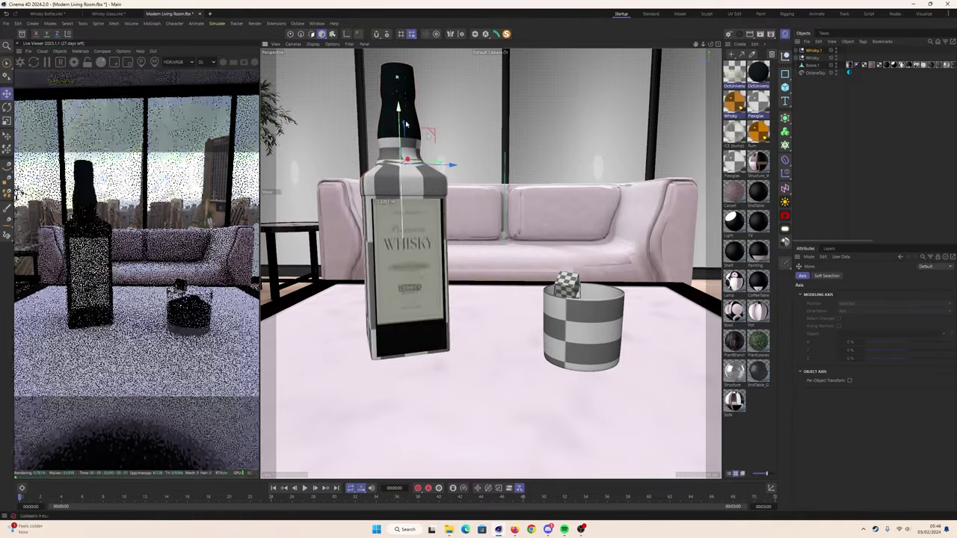
key("Delete")
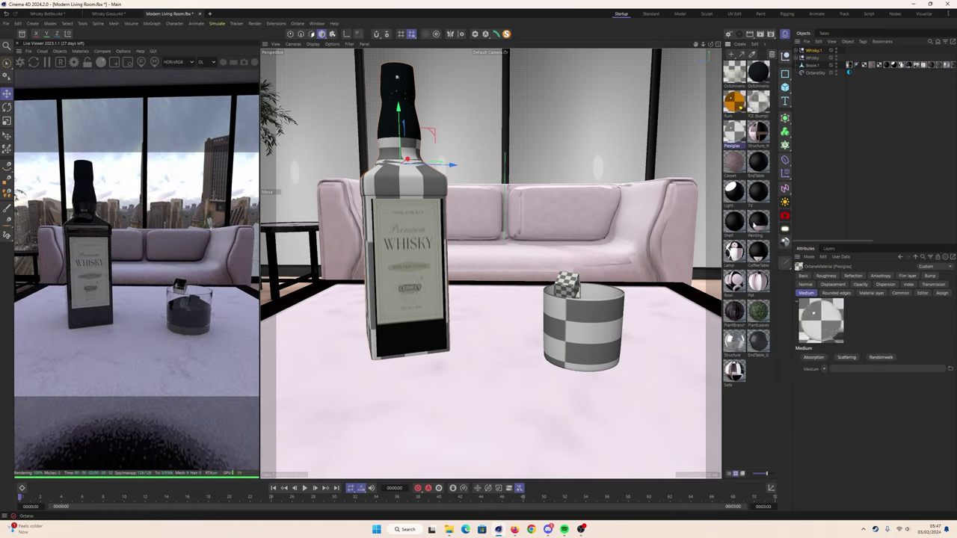
key("Return")
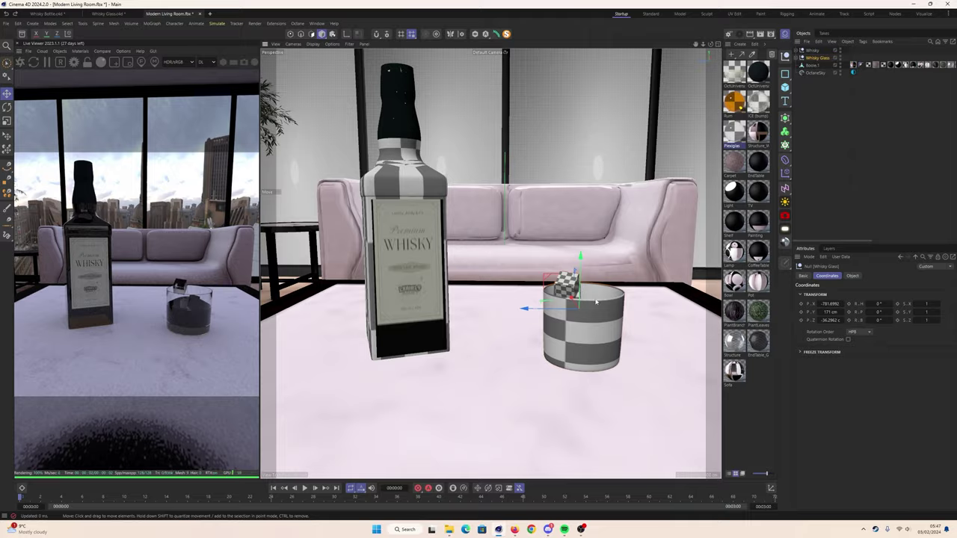
Scale the glass up slightly, raise the light power to about 1.62, and move the light toward the sofa
scroll(674, 263, "up", 5)
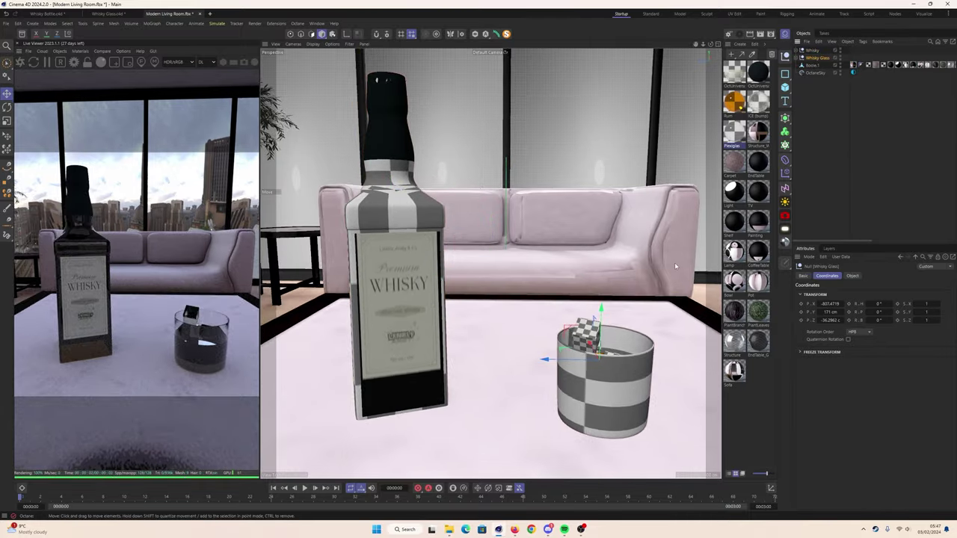
key("t")
left_click_drag(662, 330, 670, 329)
key("e")
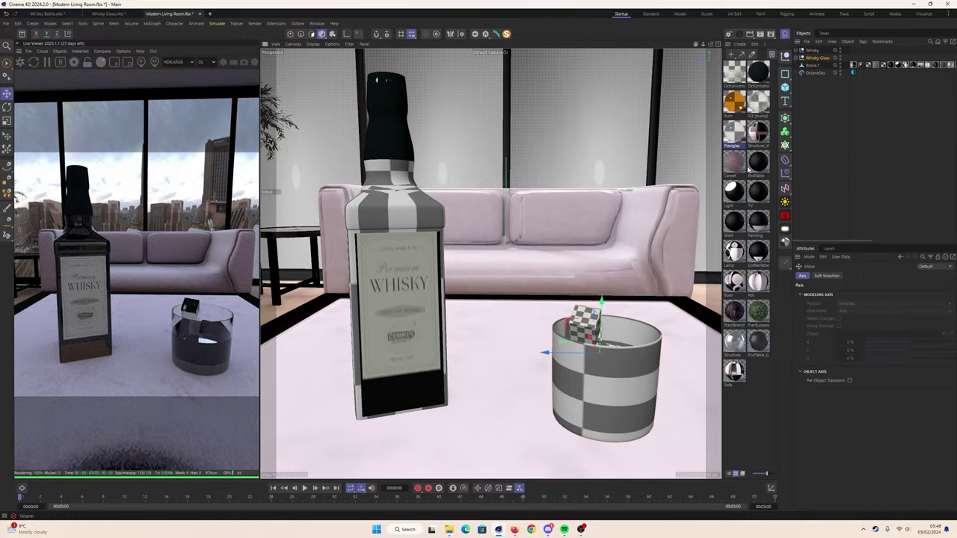
left_click_drag(923, 344, 929, 343)
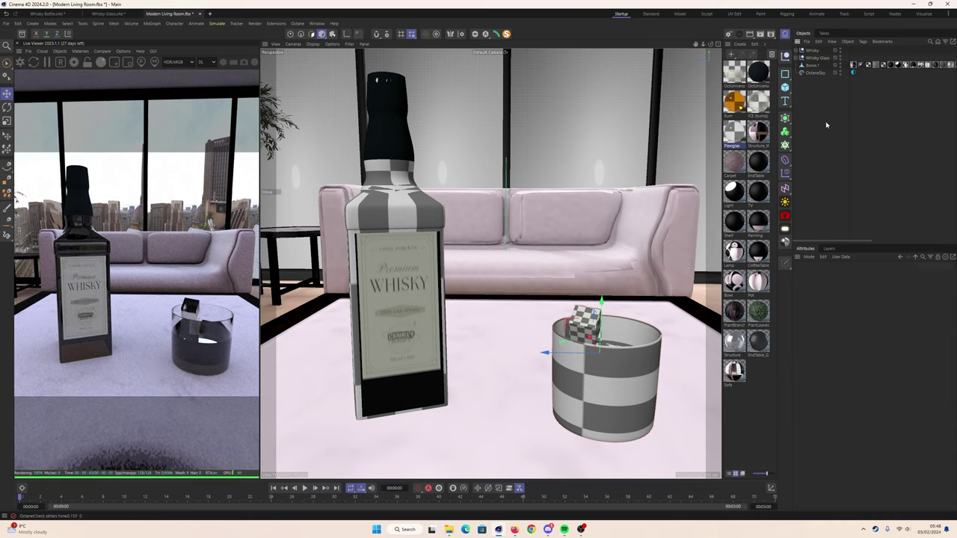
left_click(100, 62)
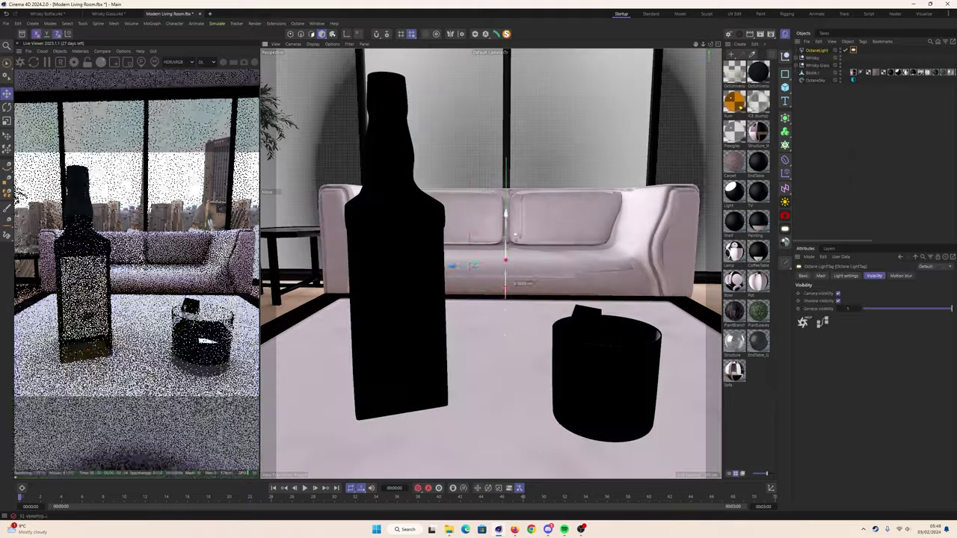
mouse_move(515, 235)
left_mouse_down()
mouse_move(576, 214)
mouse_move(582, 223)
left_mouse_up()
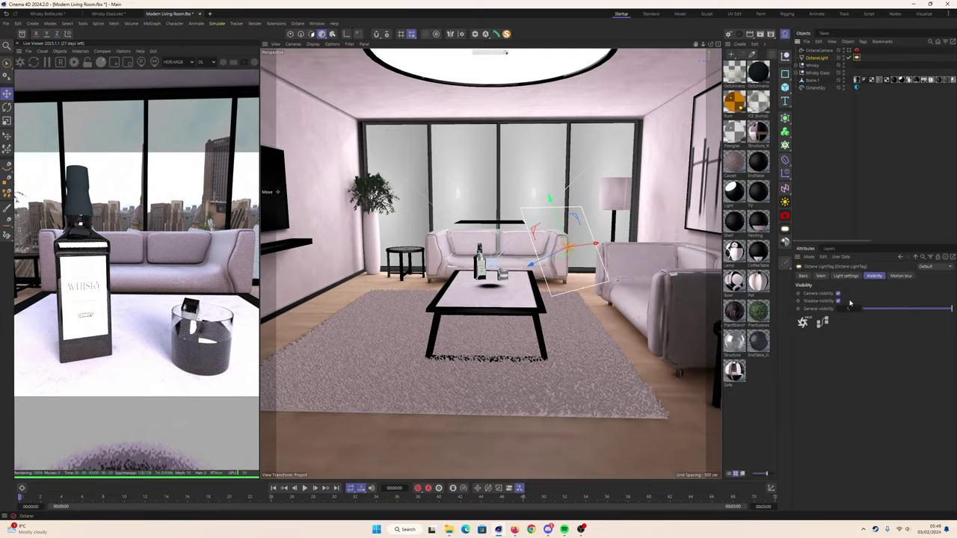
Reorient the Octane light near the sofa and adjust its power
left_click(850, 277)
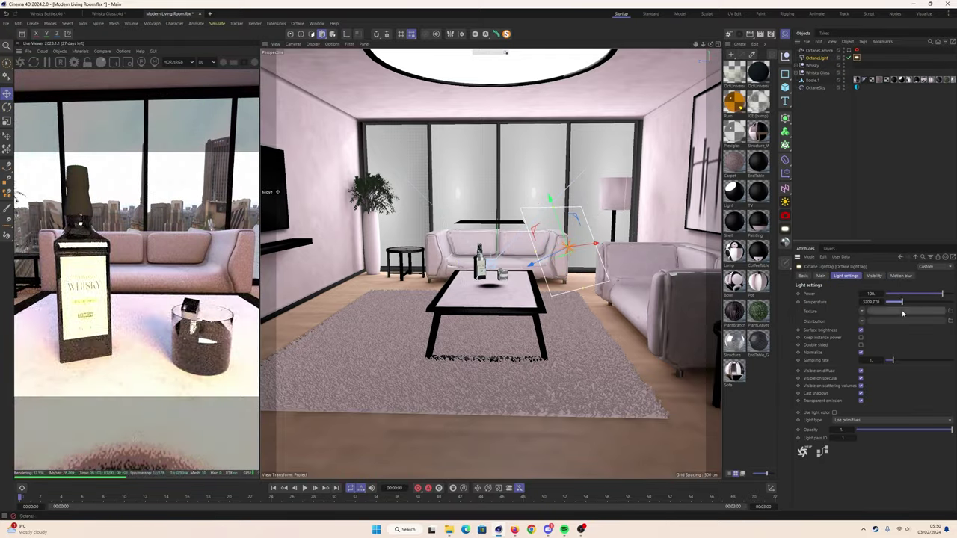
key("r")
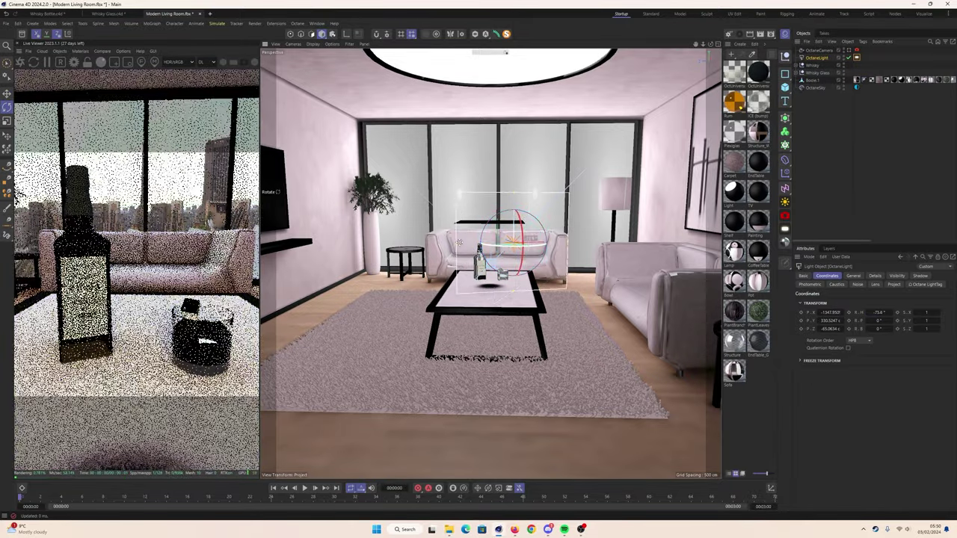
key("Return")
key("ctrl+shift+z")
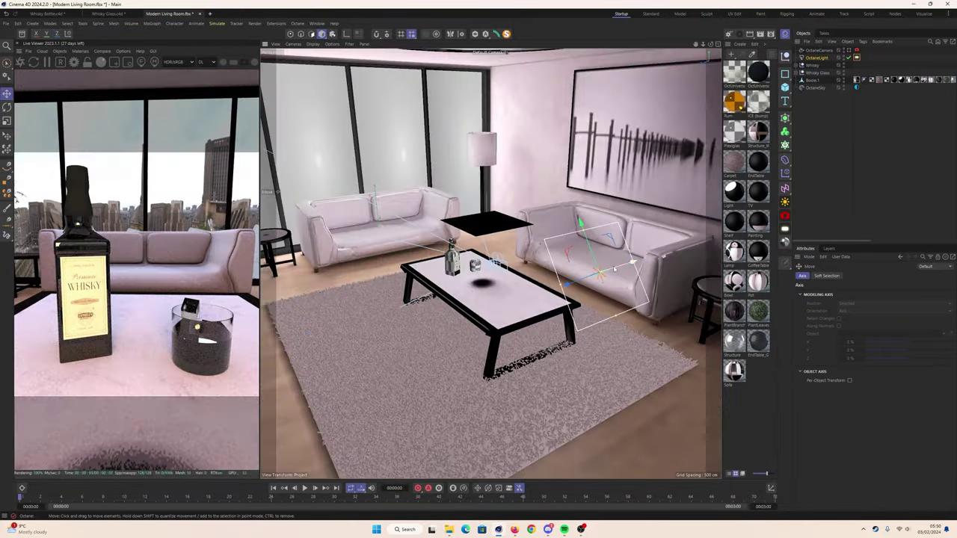
key("e")
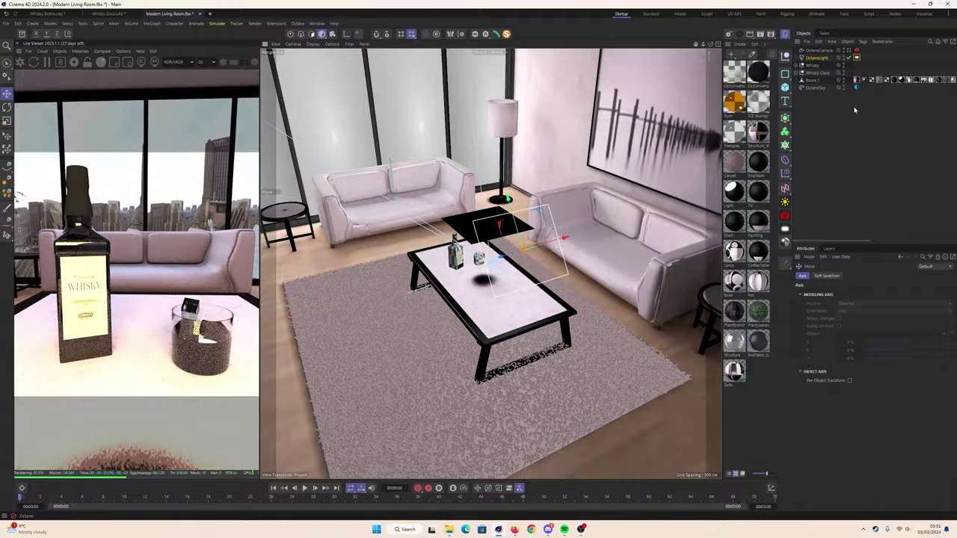
left_click(856, 58)
left_click_drag(919, 294, 932, 296)
left_click_drag(557, 245, 618, 194, "alt")
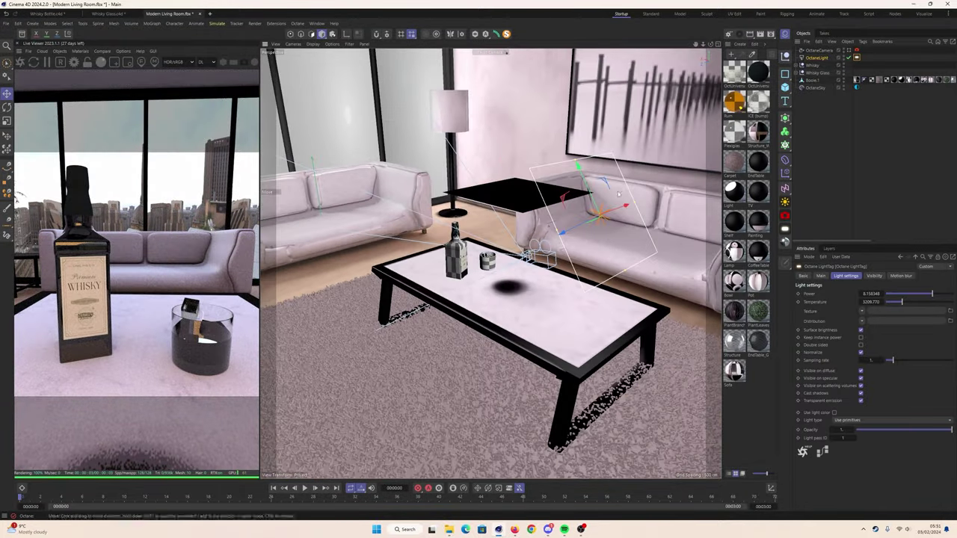
Duplicate the light as OctaneLight.1 beside the table and adjust its power
key("ctrl+v")
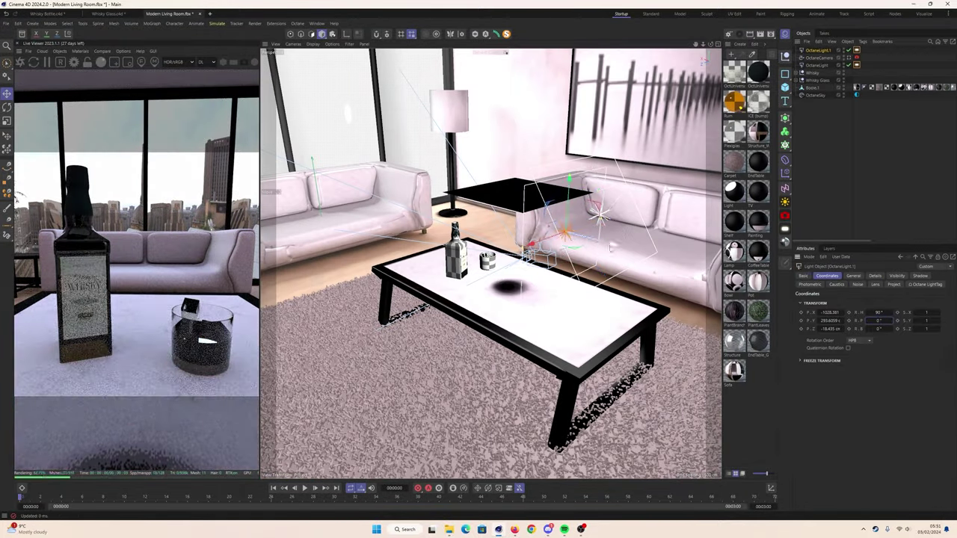
mouse_move(505, 196)
left_mouse_down("alt")
mouse_move(509, 209)
mouse_move(434, 237)
left_mouse_up("alt")
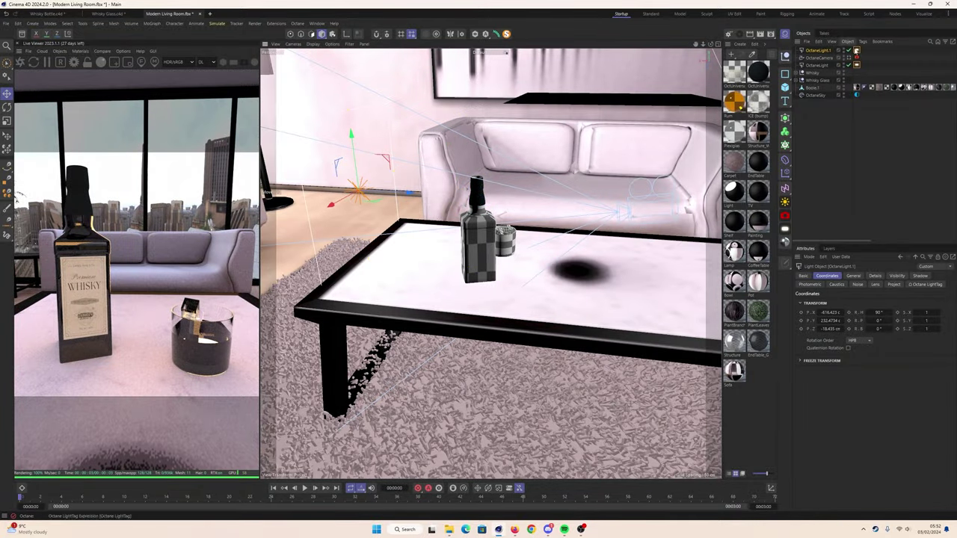
left_click(856, 50)
left_click_drag(890, 295, 898, 295)
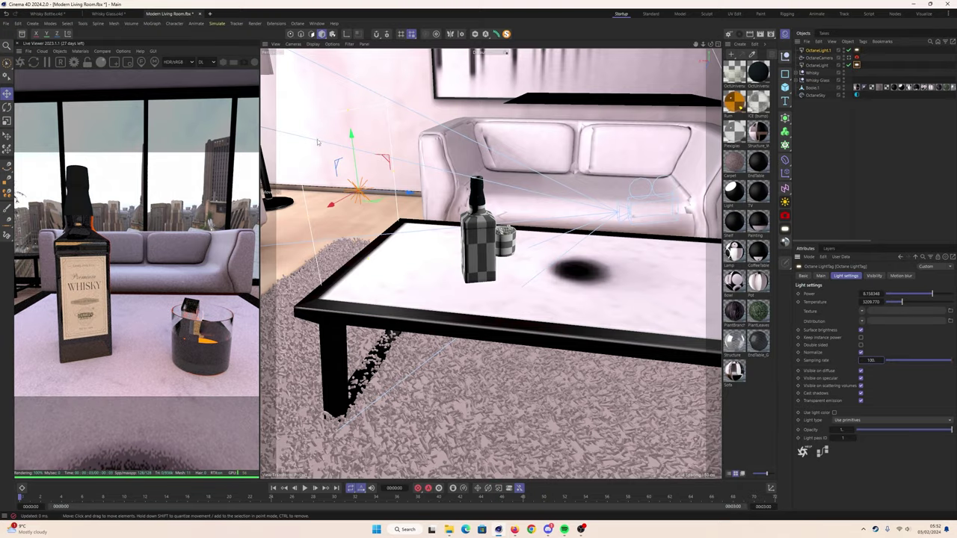
left_click(504, 235)
Frame the bottle and glass, then inspect the Plexiglas material on the whisky liquid
key("o")
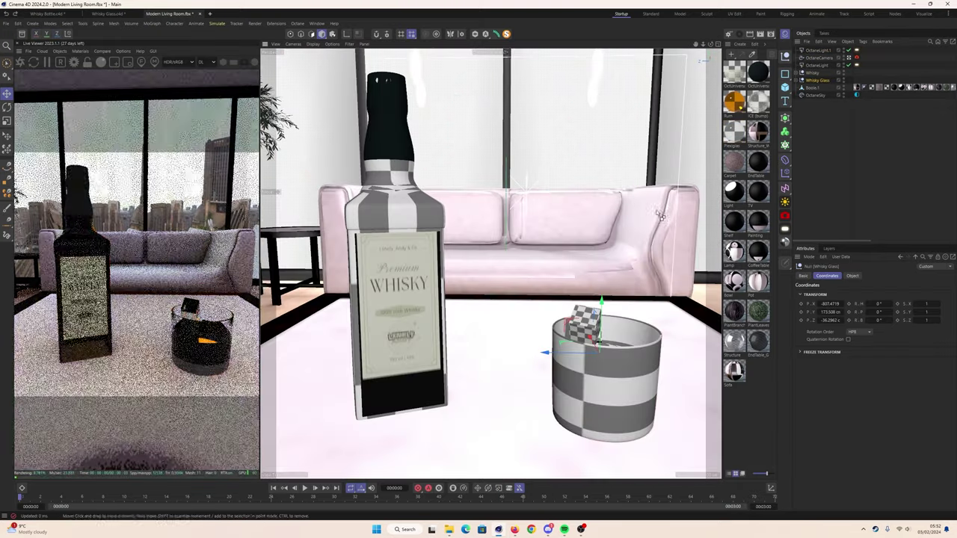
left_click(584, 323)
double_click(734, 130)
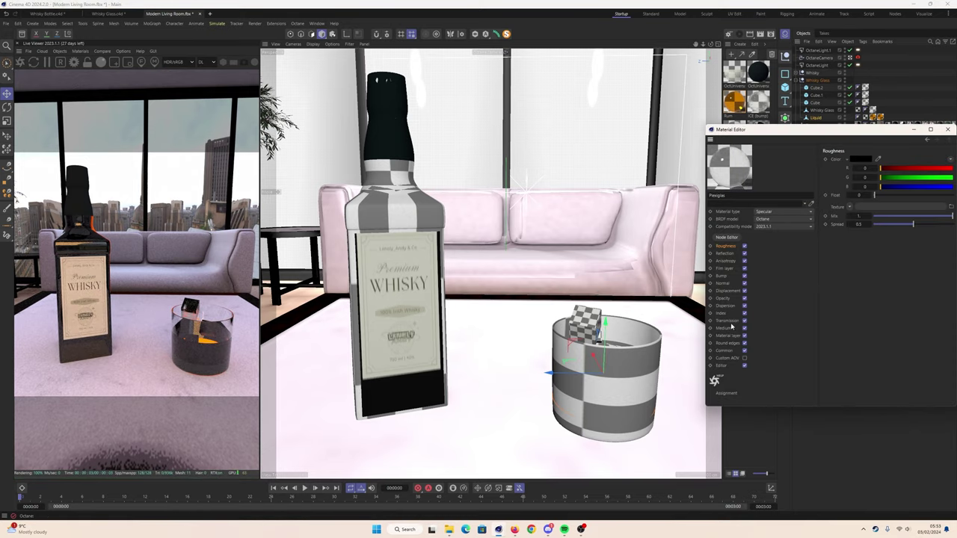
left_click(947, 129)
Download a LiveDB glass material and move the ice cubes down into the whisky glass
left_click(80, 51)
left_click(94, 61)
left_click(291, 143)
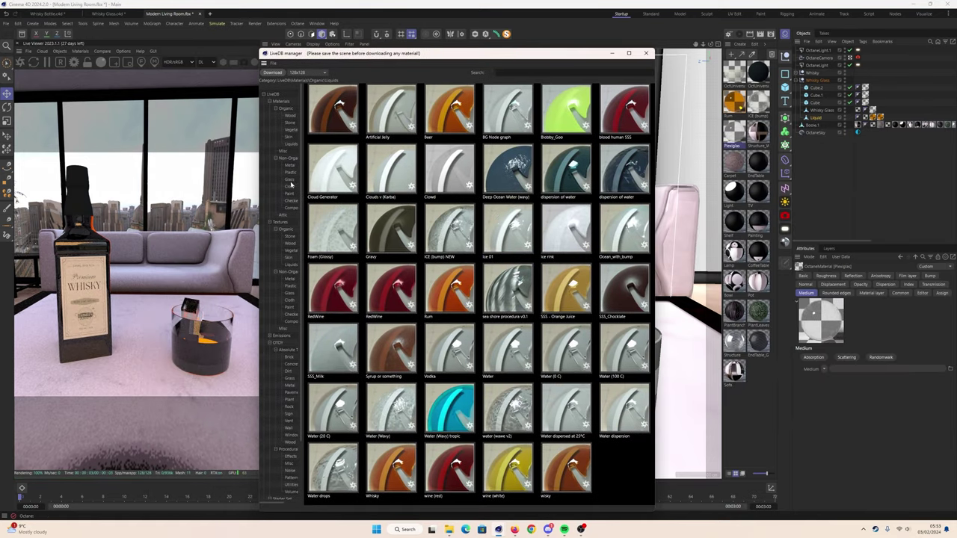
left_click(290, 183)
scroll(621, 406, "down", 3)
left_click(645, 53)
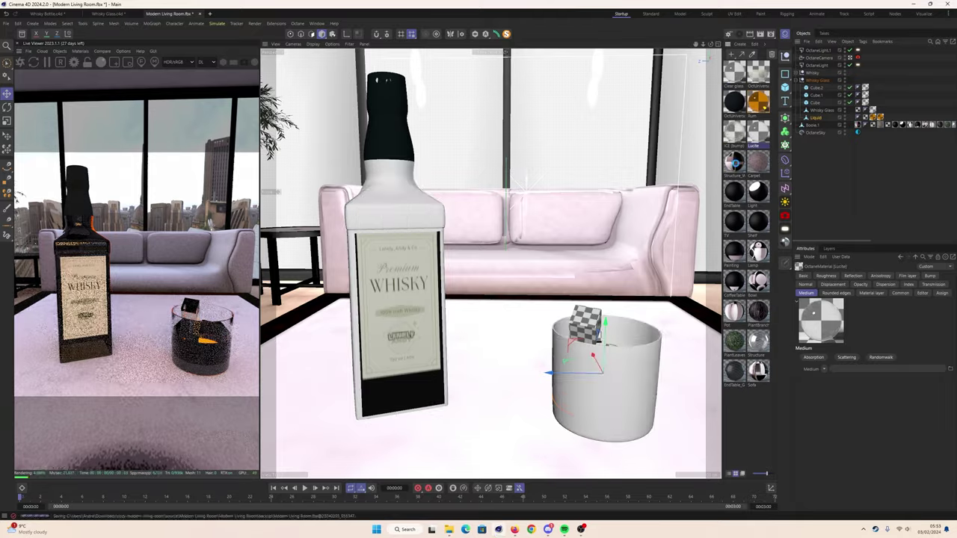
left_click(816, 96)
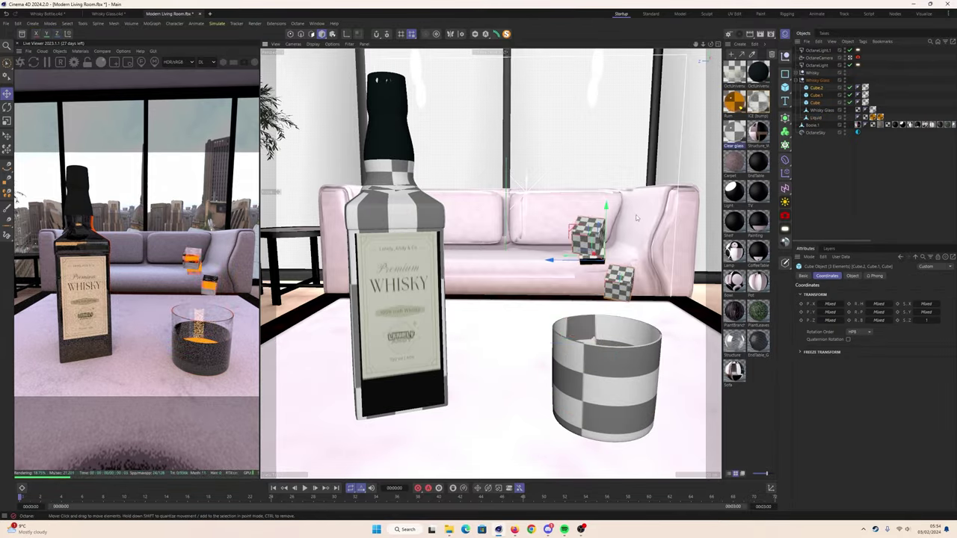
left_click_drag(636, 218, 632, 323)
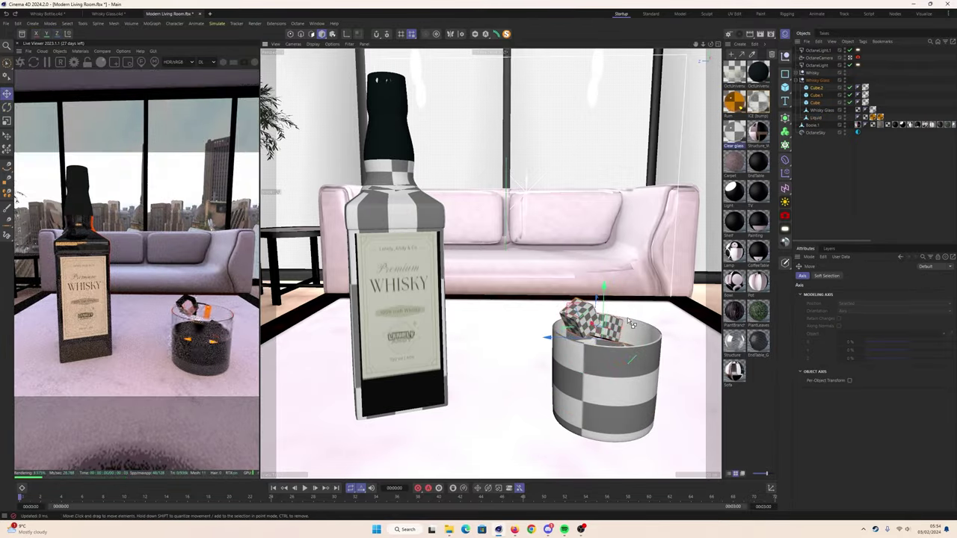
Lower the OctaneSky power to about 0.35 and enable importance sampling
left_click_drag(925, 343, 904, 343)
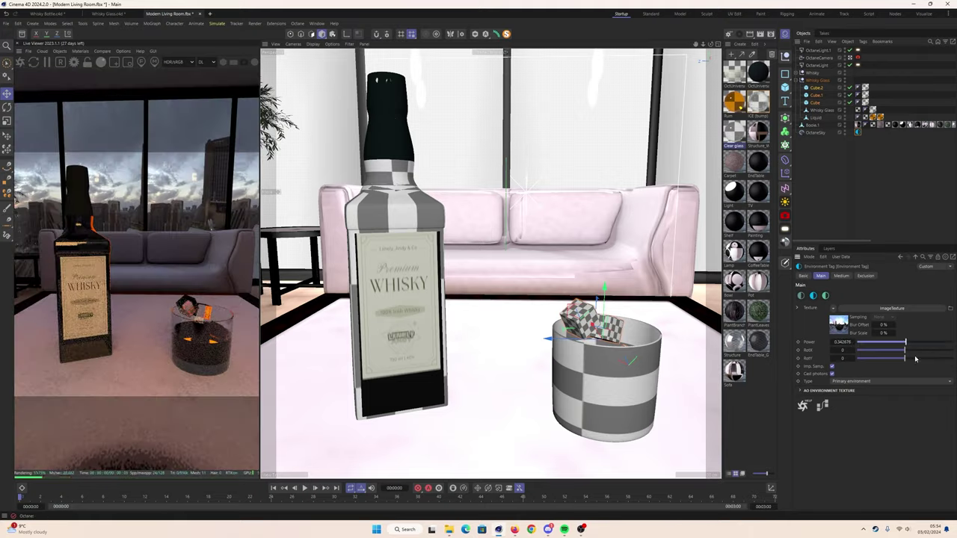
left_click(842, 341)
type("0.35")
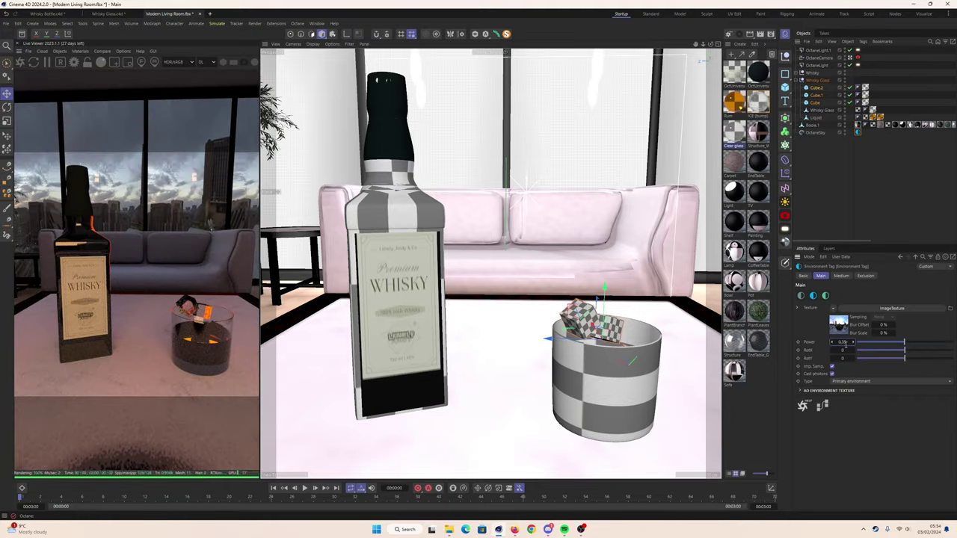
left_click(831, 367)
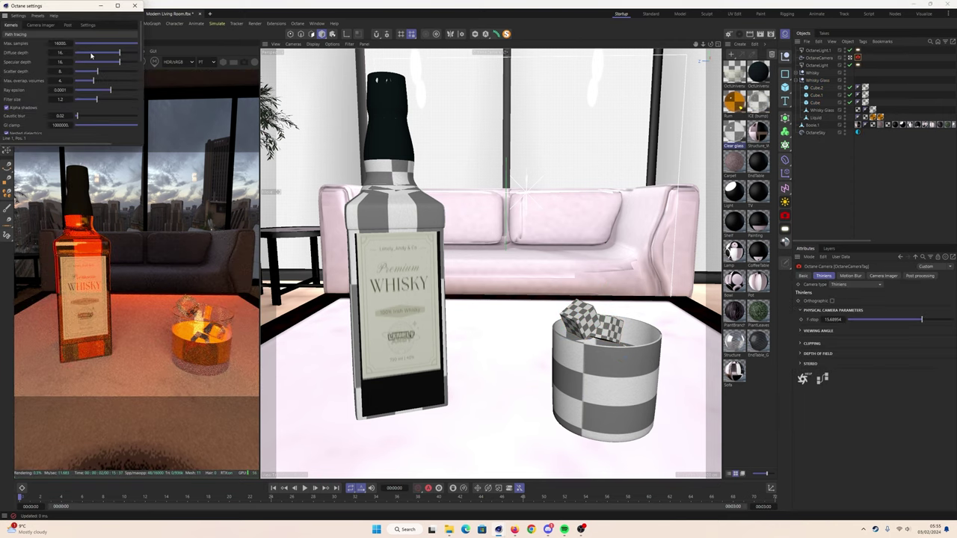
Load a second LiveDB material for the amber whisky
left_click(80, 51)
left_click(98, 63)
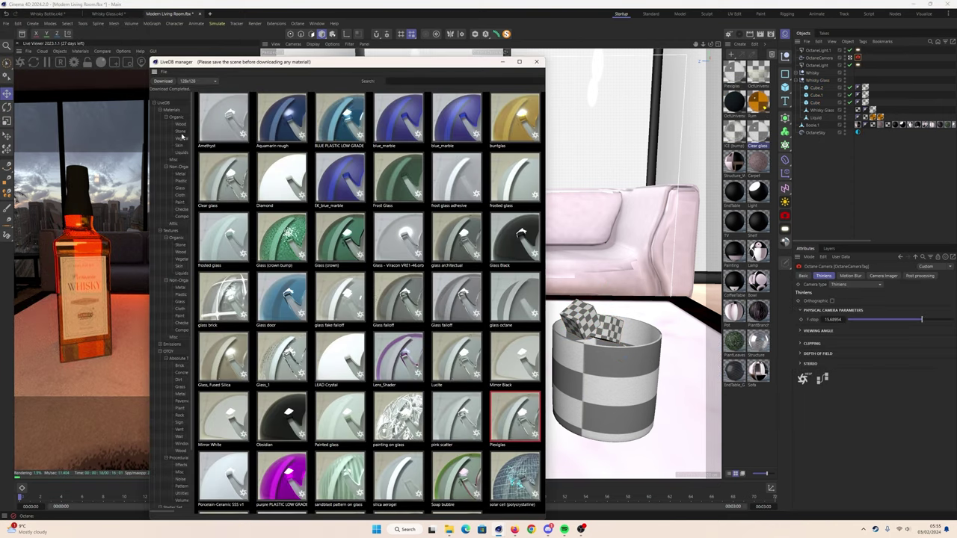
left_click(180, 181)
left_click(719, 105)
Save the scene as Whisky Render.c4d
key("ctrl+shift+s")
type("Whisky Render")
key("Return")
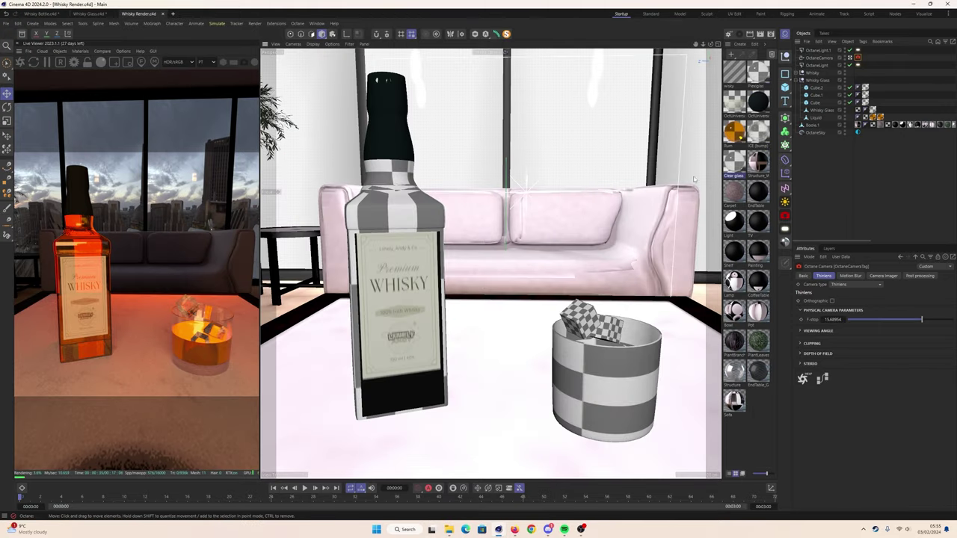
left_click(734, 105)
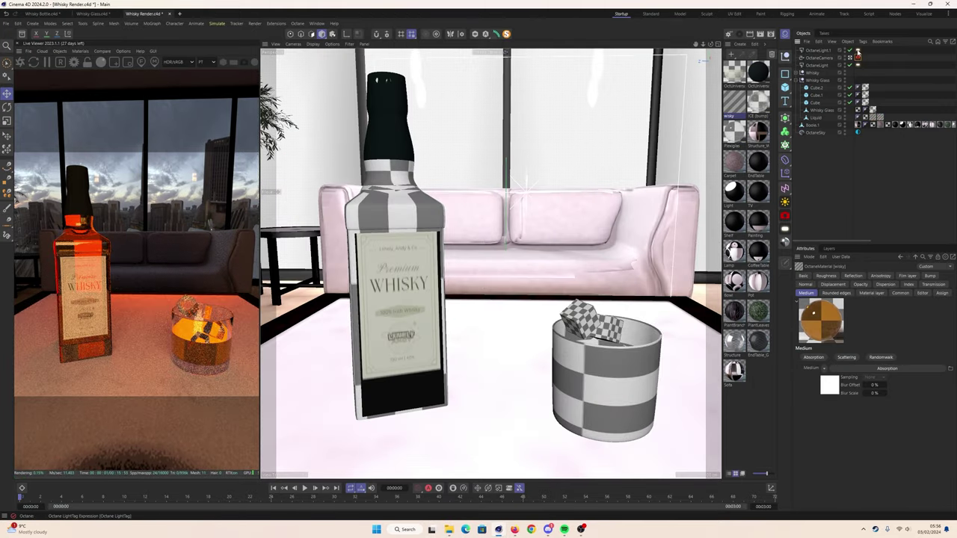
Raise the light tag's Power to about 0.23
left_click(857, 65)
left_click_drag(893, 294, 913, 298)
left_click_drag(915, 297, 918, 296)
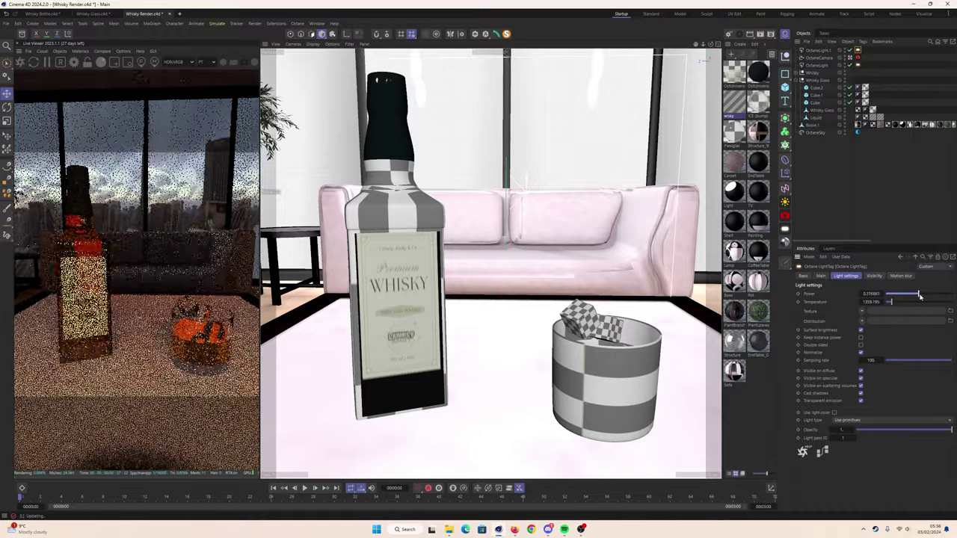
Reset the Octane camera's lens distortion and expand its Depth of Field options
left_click(857, 58)
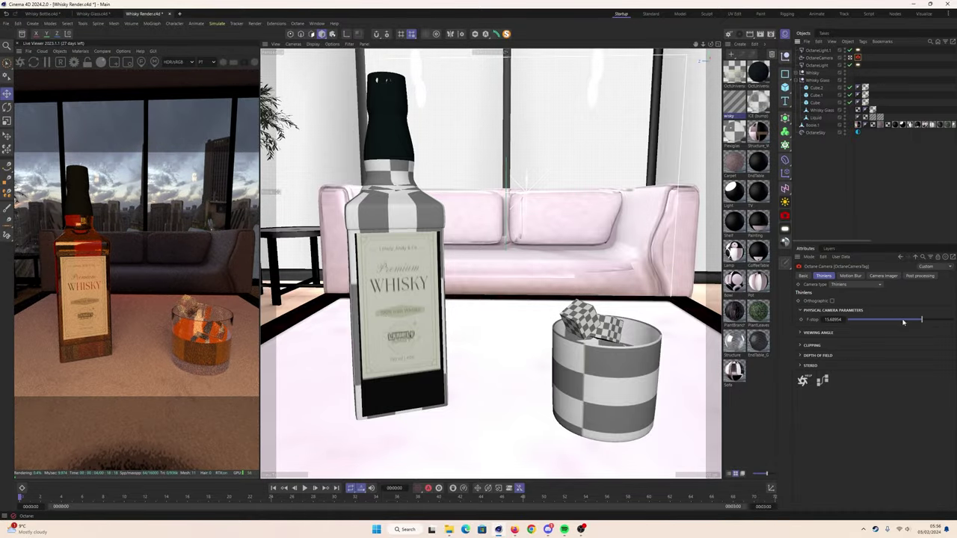
left_click(822, 332)
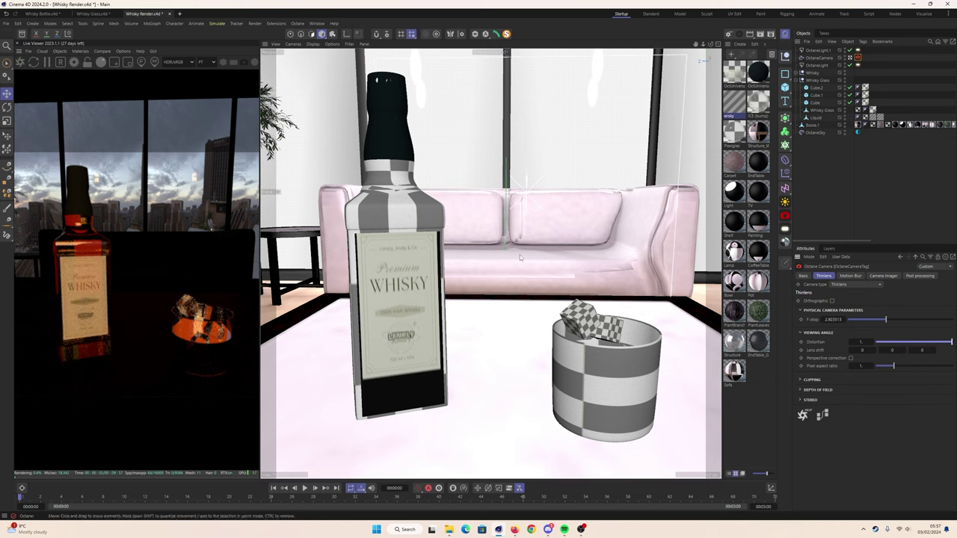
key("ctrl+z")
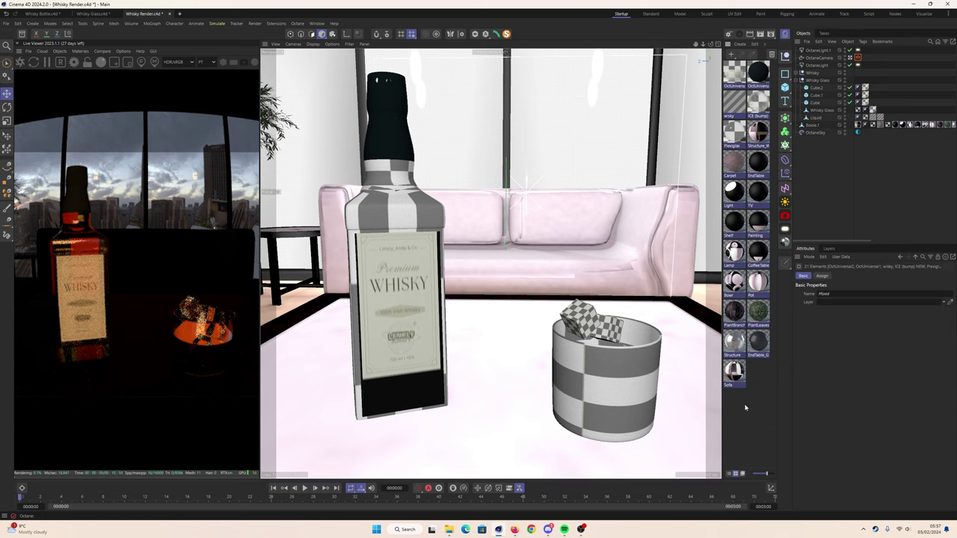
left_click(819, 332)
left_click(817, 343)
Widen the aperture to 2.7136 and browse a texture folder in the Octane texture manager
left_click_drag(922, 364, 926, 361)
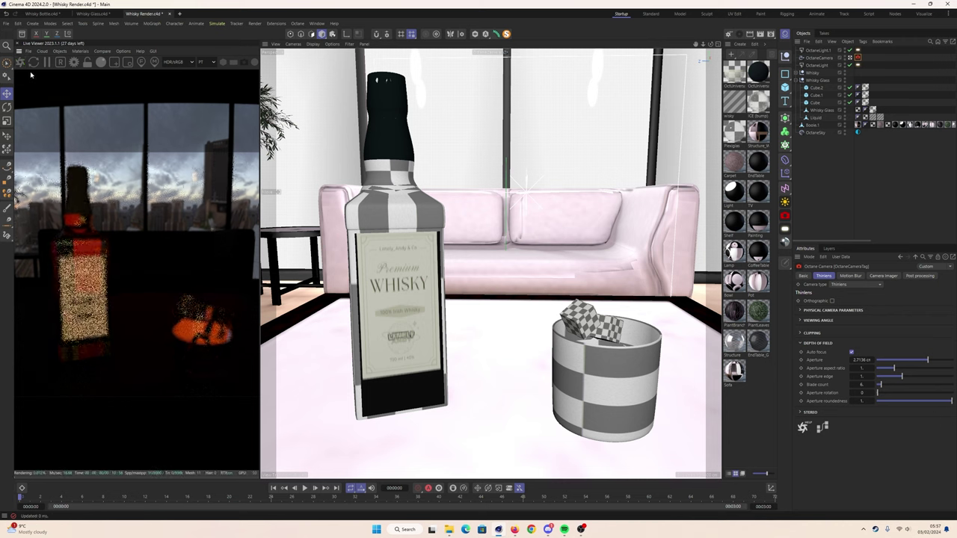
left_click(79, 51)
left_click(94, 81)
left_click(517, 354)
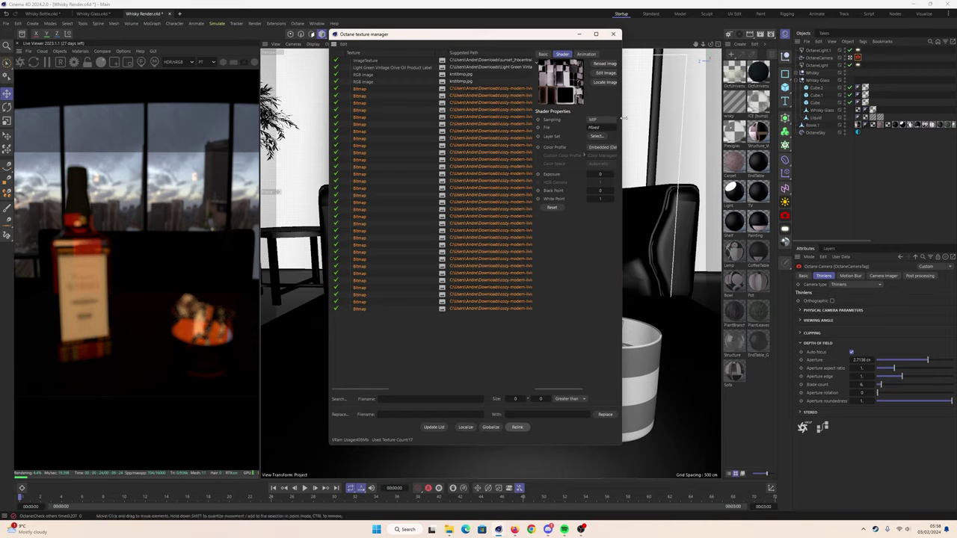
left_click(613, 33)
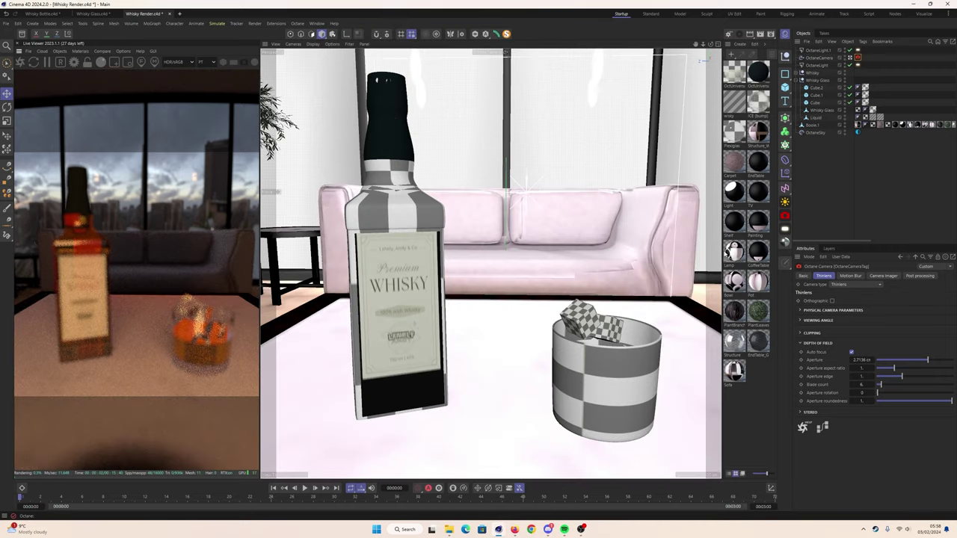
Set the camera F-stop to 1.5, then lower it to about 0.5
left_click(822, 310)
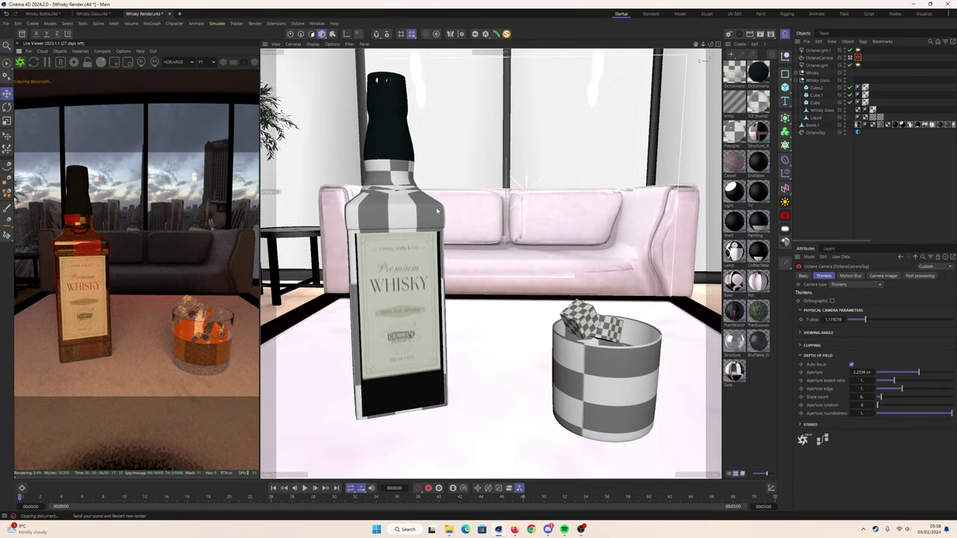
left_click(833, 319)
type("1.5")
key("Return")
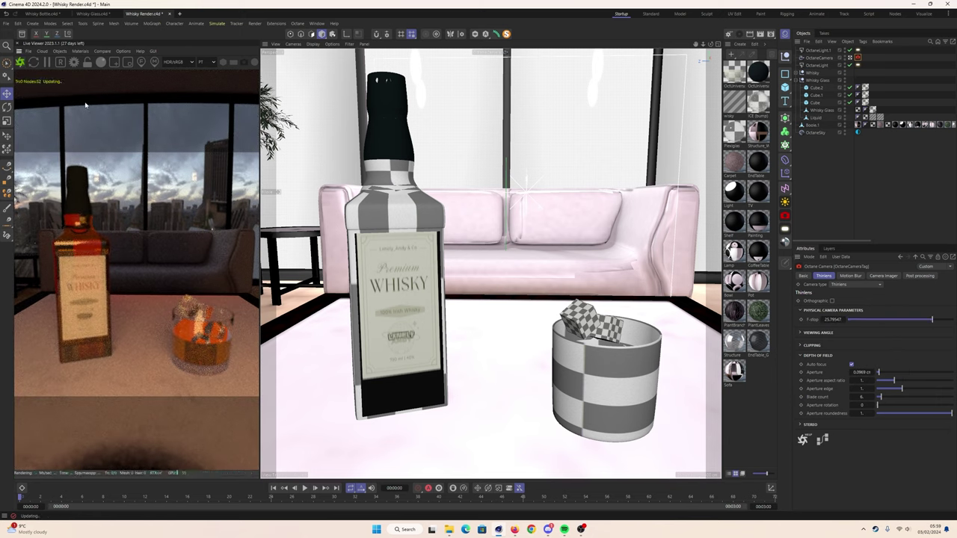
left_click_drag(877, 319, 844, 323)
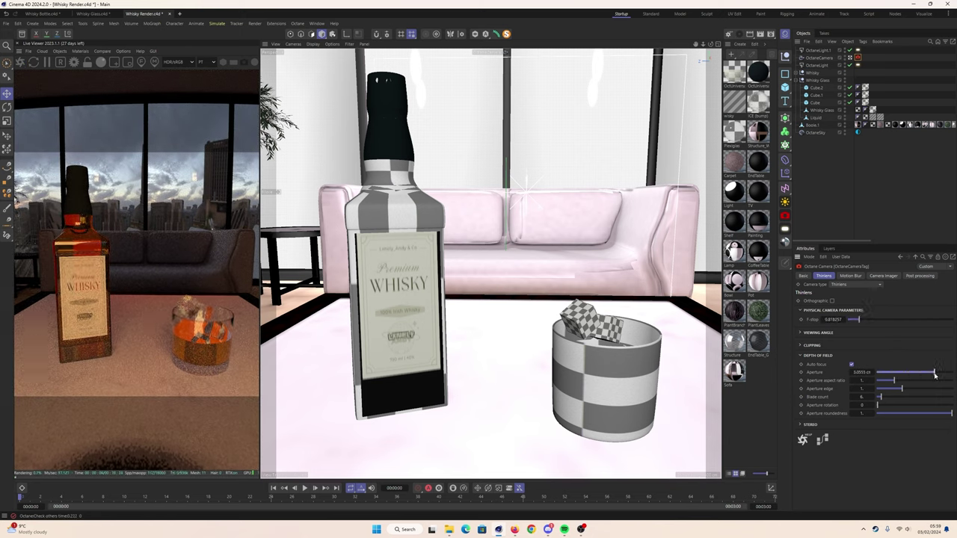
Try the Panoramic and Universal camera types, then revert to Thinlens
left_click(852, 285)
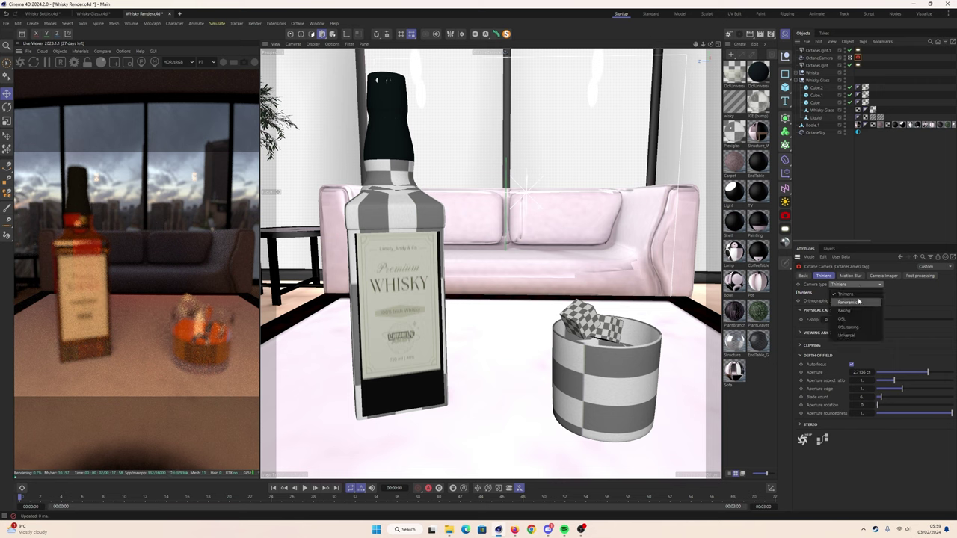
left_click(847, 301)
left_click(851, 284)
left_click(858, 337)
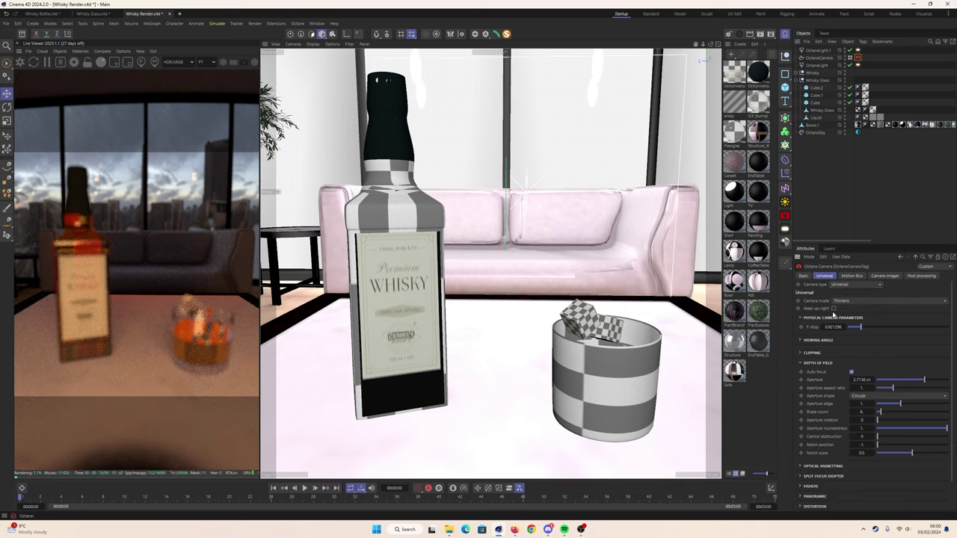
key("ctrl+z")
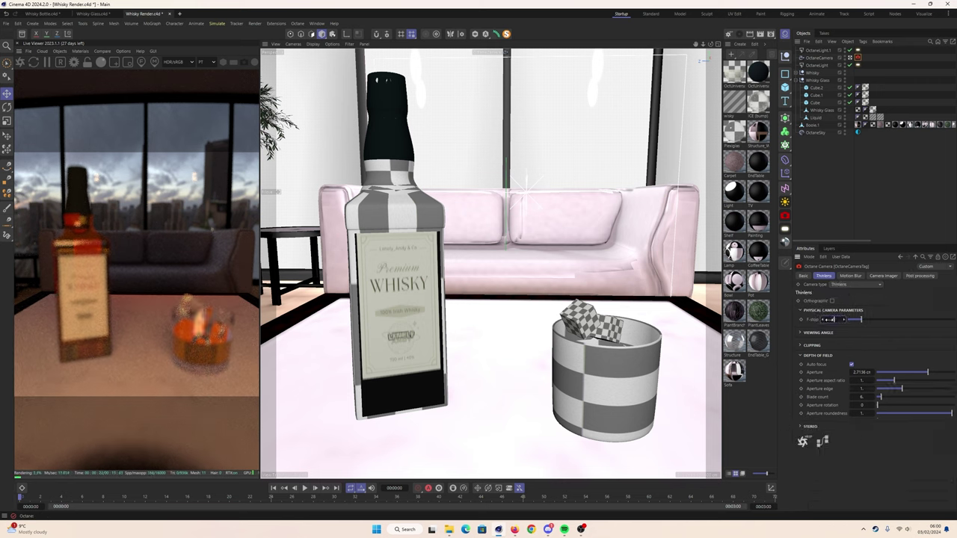
Raise the f-stop back to about 2.8 and adjust the aperture settings
left_click_drag(834, 319, 867, 319)
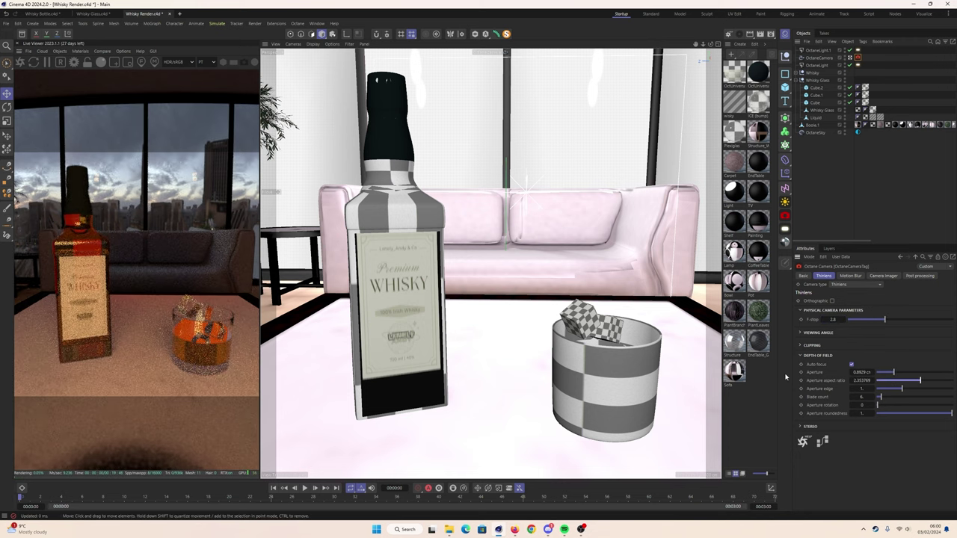
left_click_drag(900, 397, 930, 400)
left_click(930, 405)
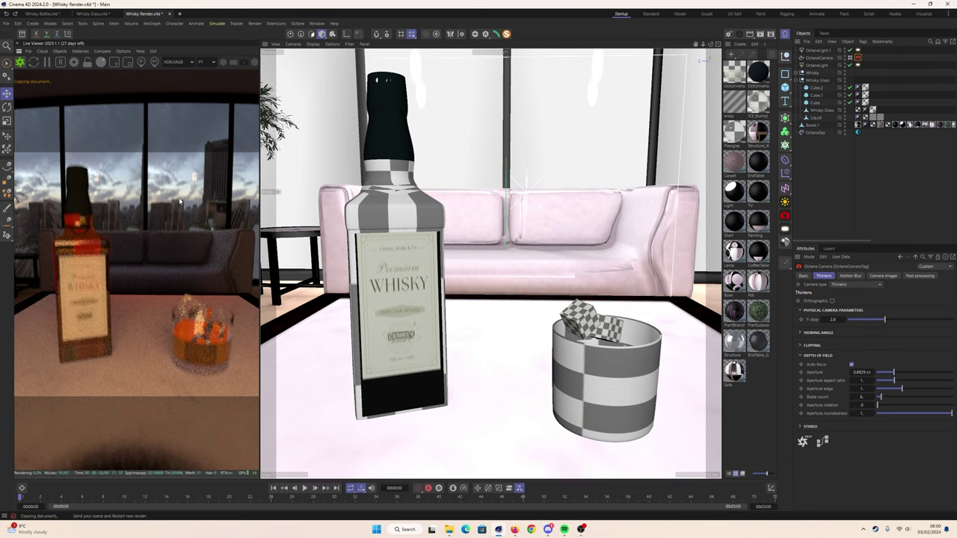
Turn off auto focus and set the focal depth manually to 500 cm
left_click(850, 364)
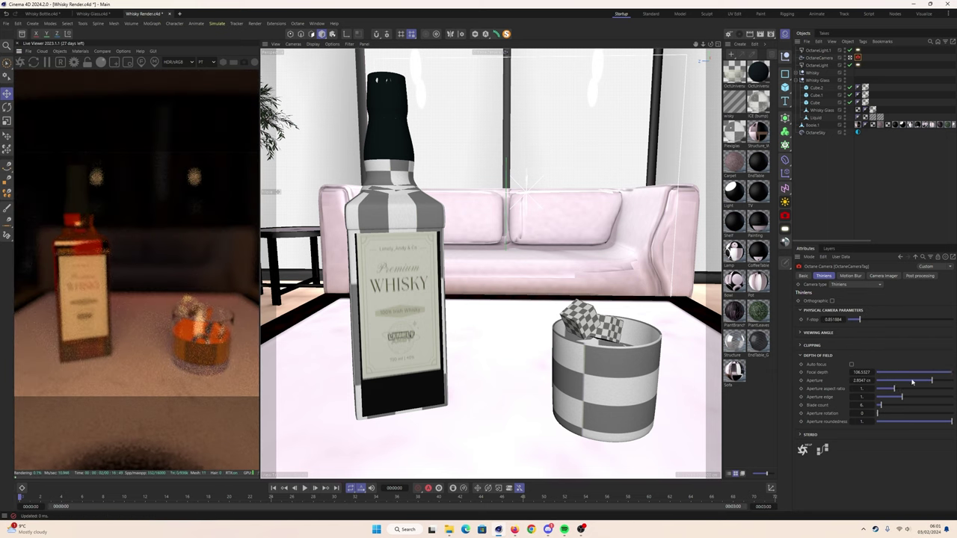
left_click_drag(927, 373, 952, 372)
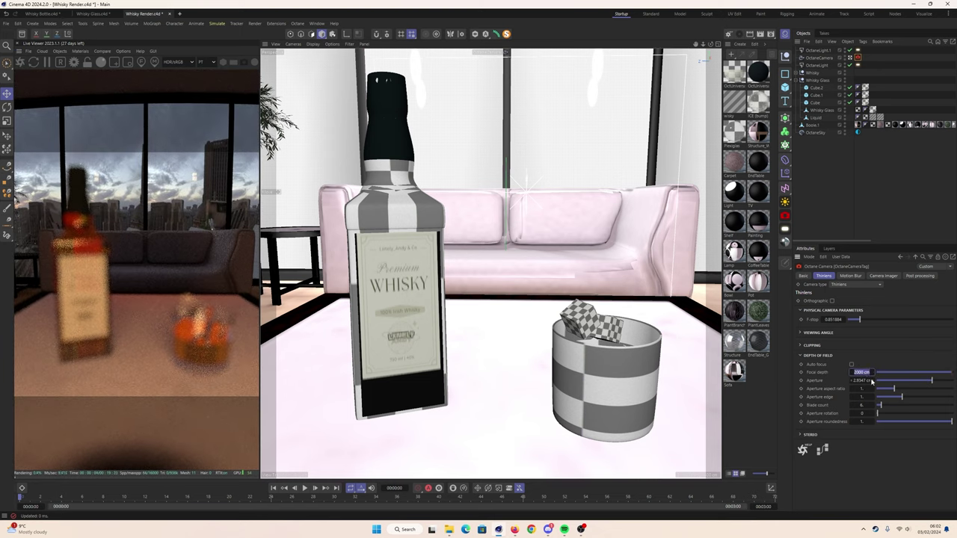
type("500")
key("Return")
Set the camera's focal depth to 150 cm
left_click(940, 372)
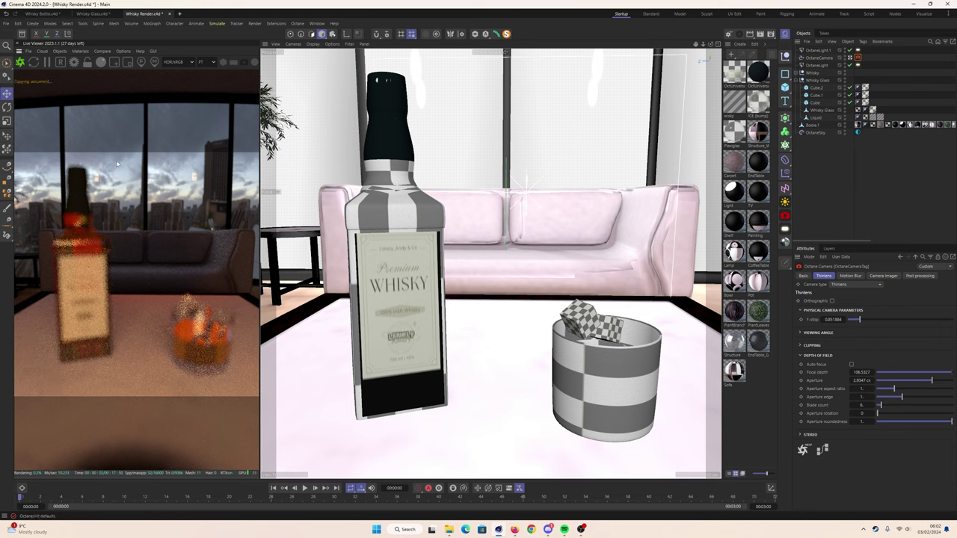
left_click(861, 372)
type("150")
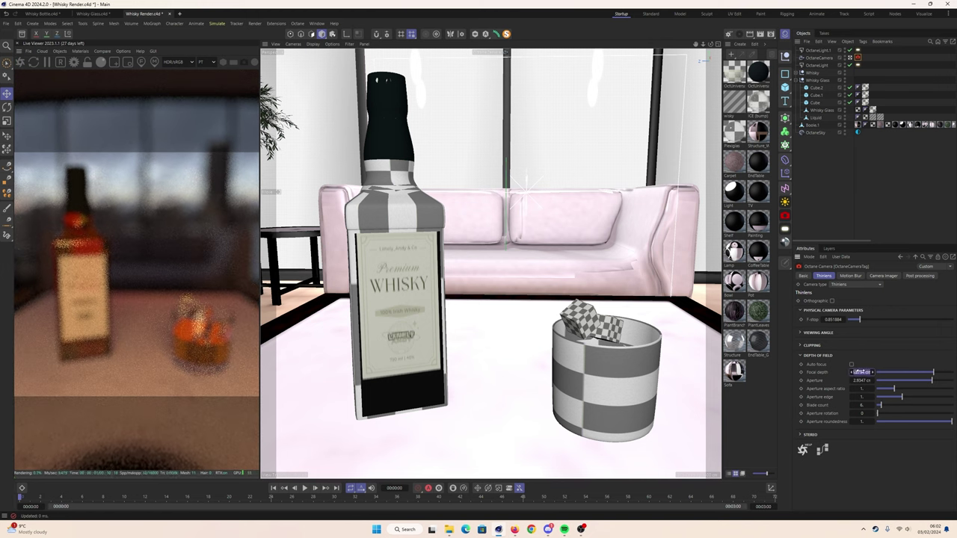
key("Return")
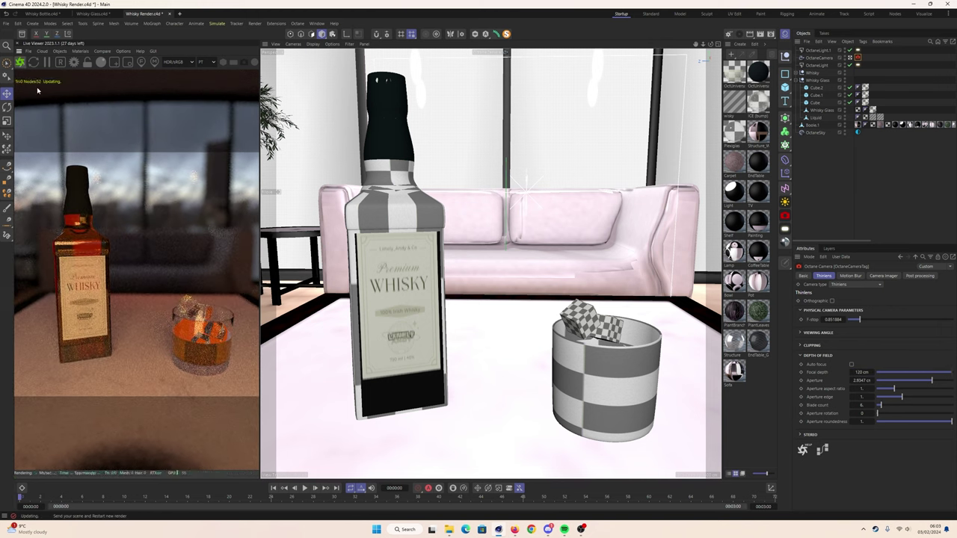
Tilt the camera slightly and give it a Classic 35 mm focal length
left_click(818, 57)
left_click_drag(877, 326, 879, 320)
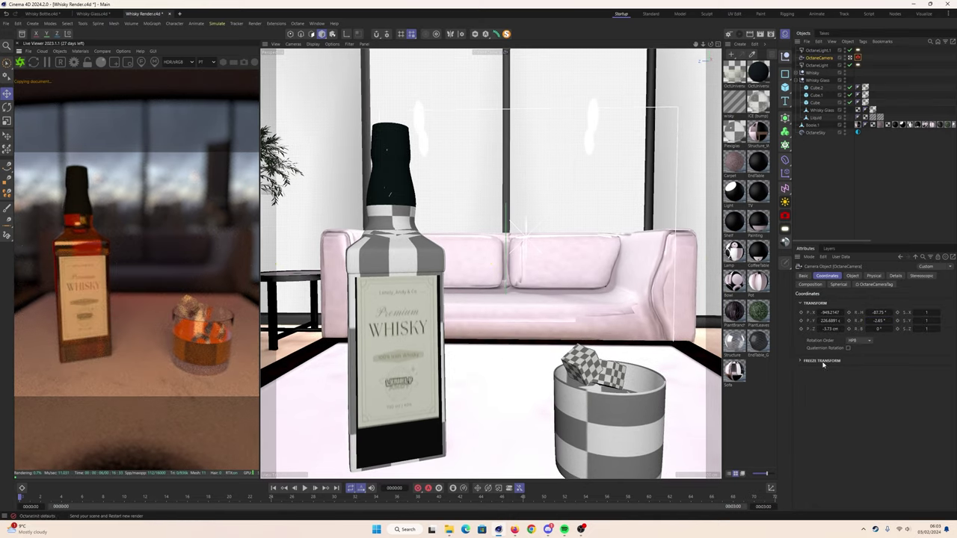
left_click(852, 276)
left_click(915, 312)
left_click(920, 373)
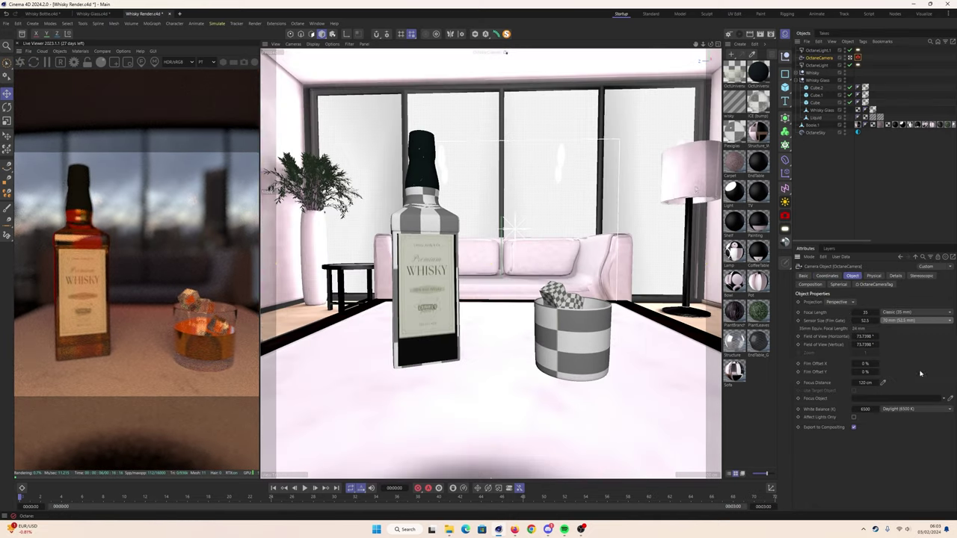
scroll(696, 53, "up", 2)
Set the Thinlens focal depth to 100 cm, then 90 cm
left_click(814, 65)
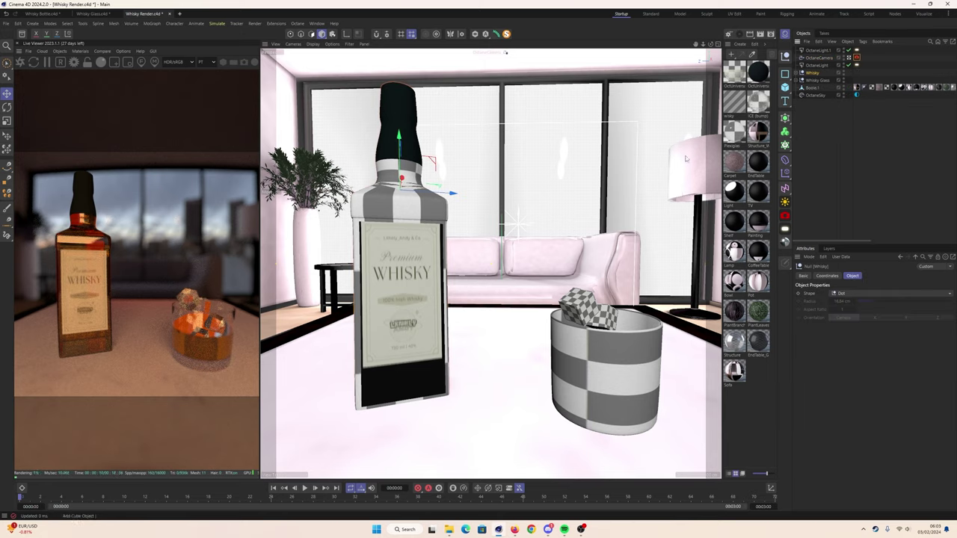
left_click(848, 57)
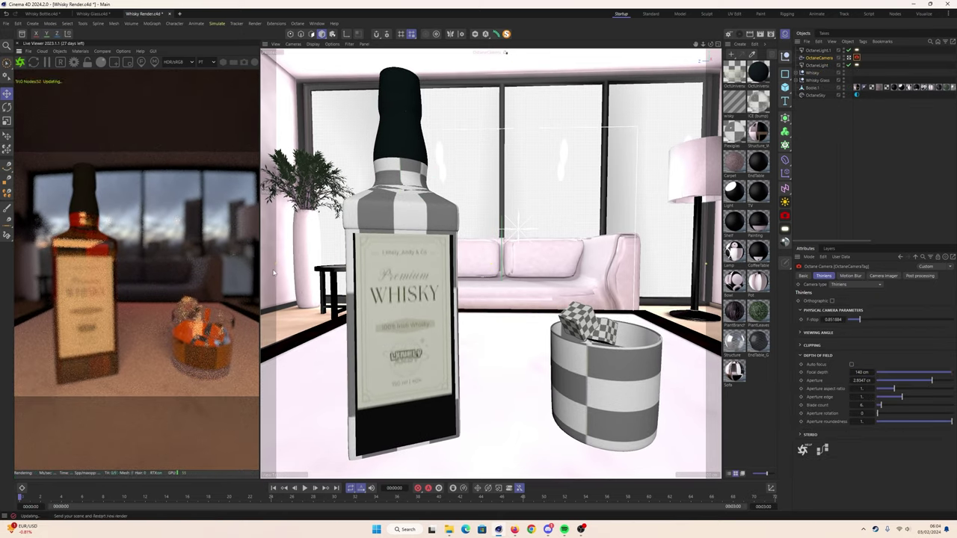
left_click(84, 284)
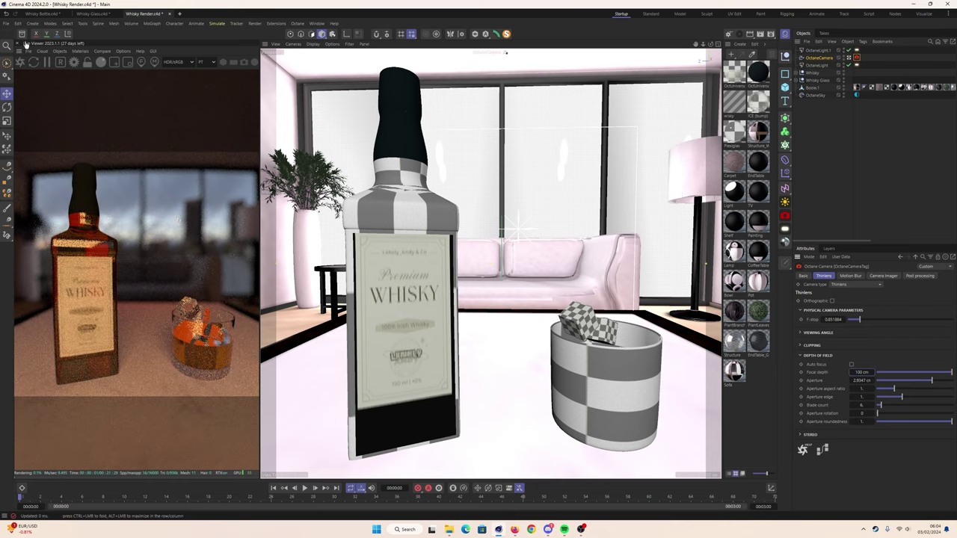
left_click(83, 293)
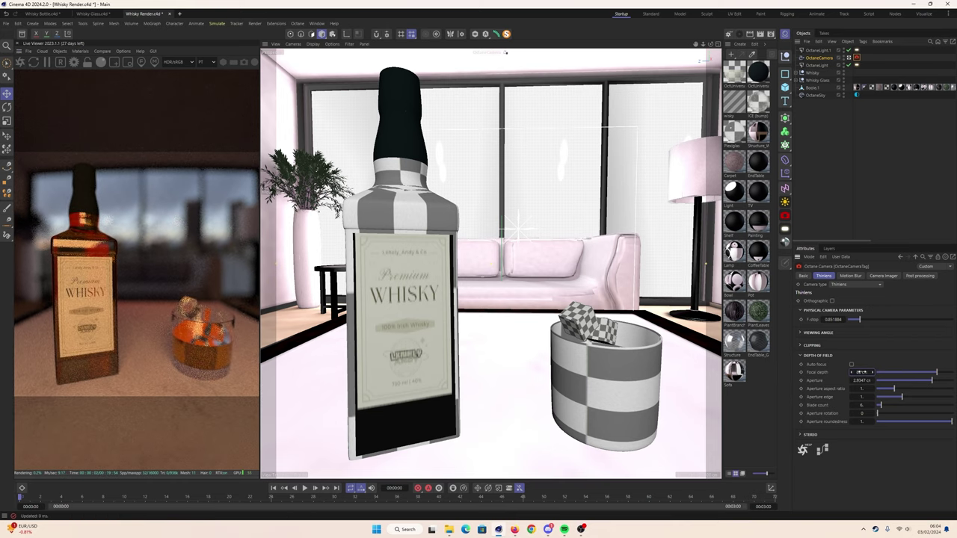
Enable the Octane camera imager, leaving ACES tone mapping off
left_click(882, 276)
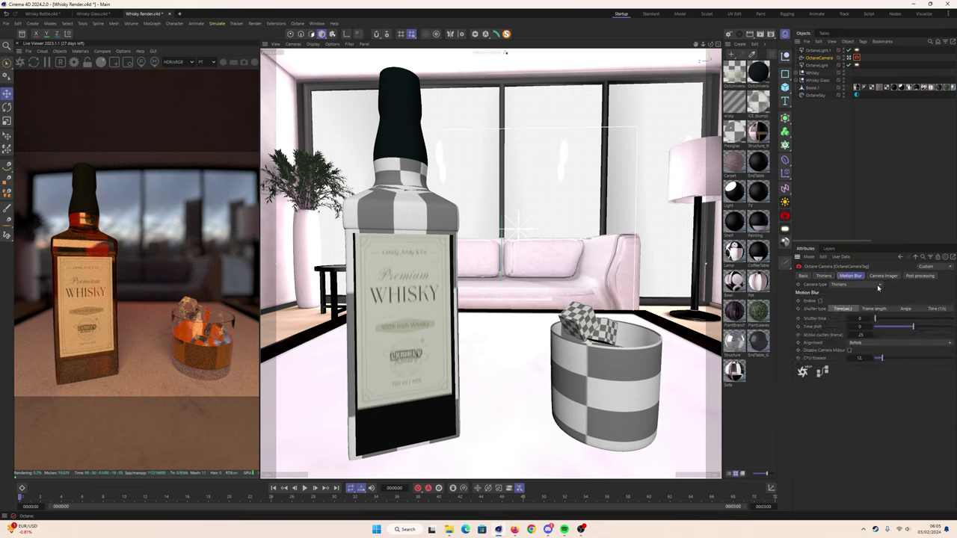
left_click(849, 300)
left_click(843, 310)
left_click(843, 311)
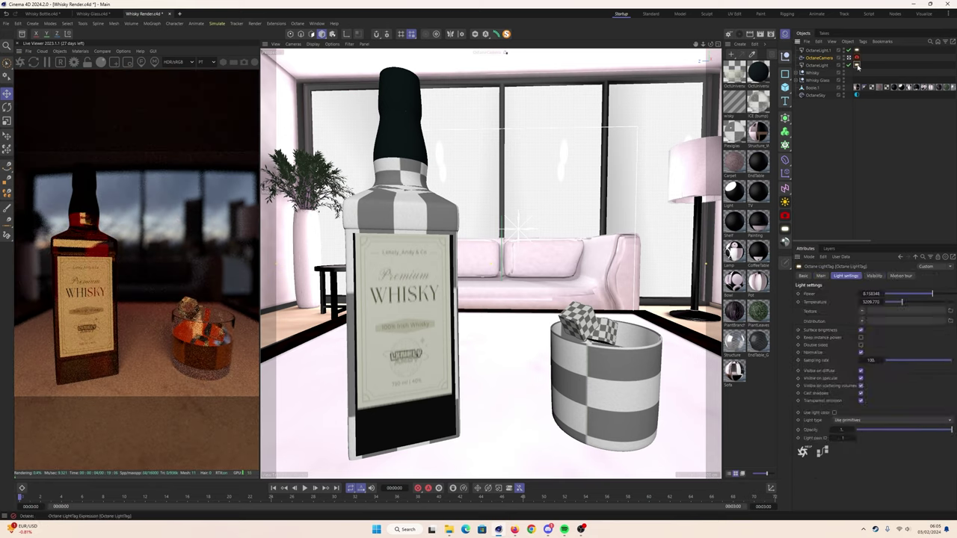
Add a slight 0.081 vignette and raise post-processing bloom power
left_click(857, 50)
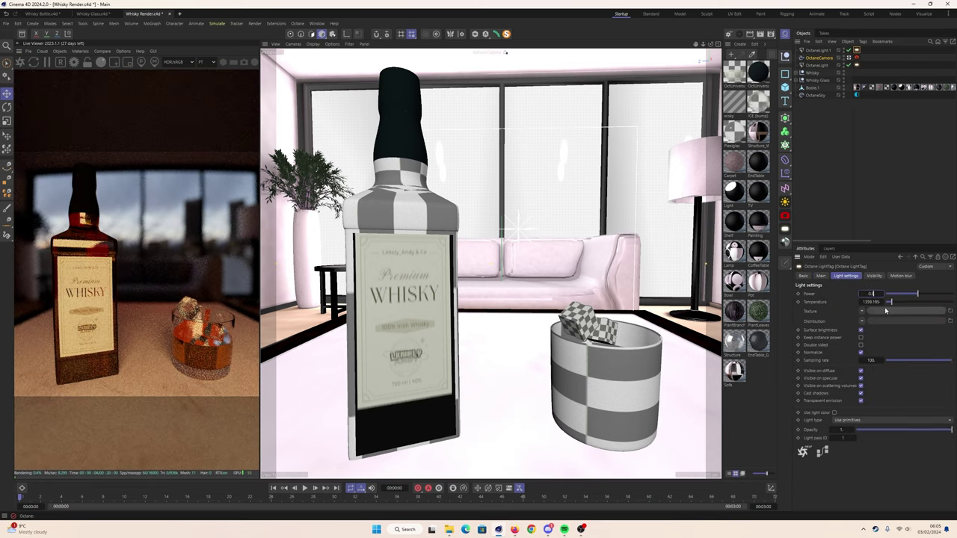
left_click(857, 58)
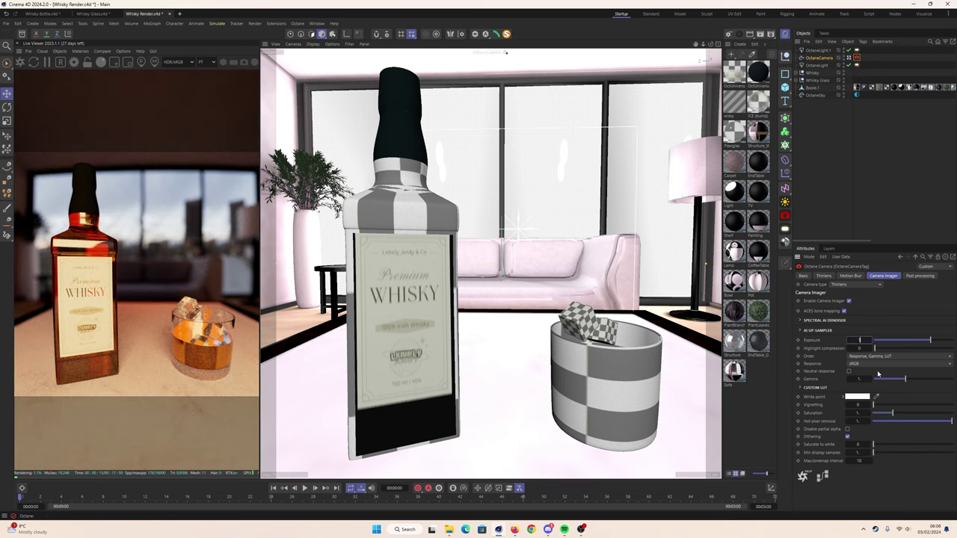
left_click_drag(858, 405, 877, 404)
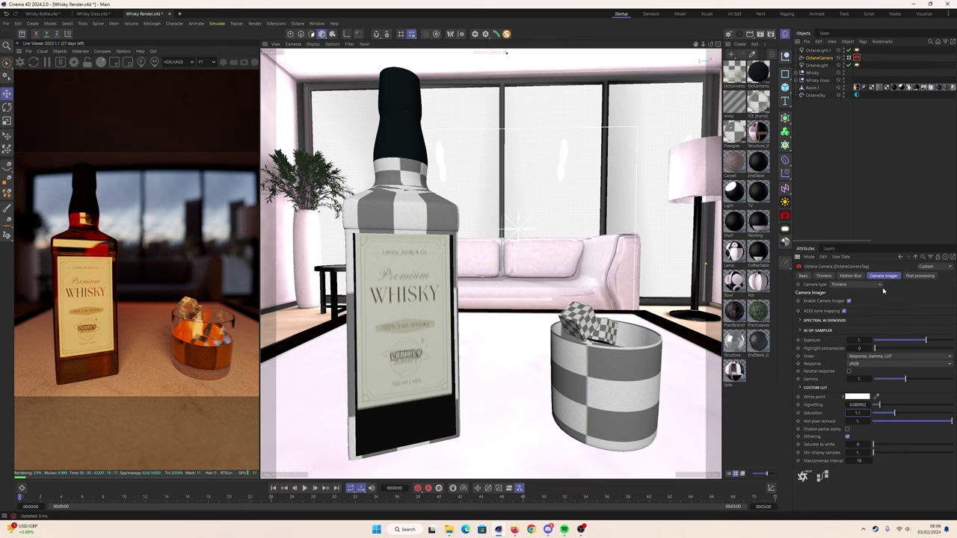
left_click(919, 276)
left_click_drag(909, 319, 933, 319)
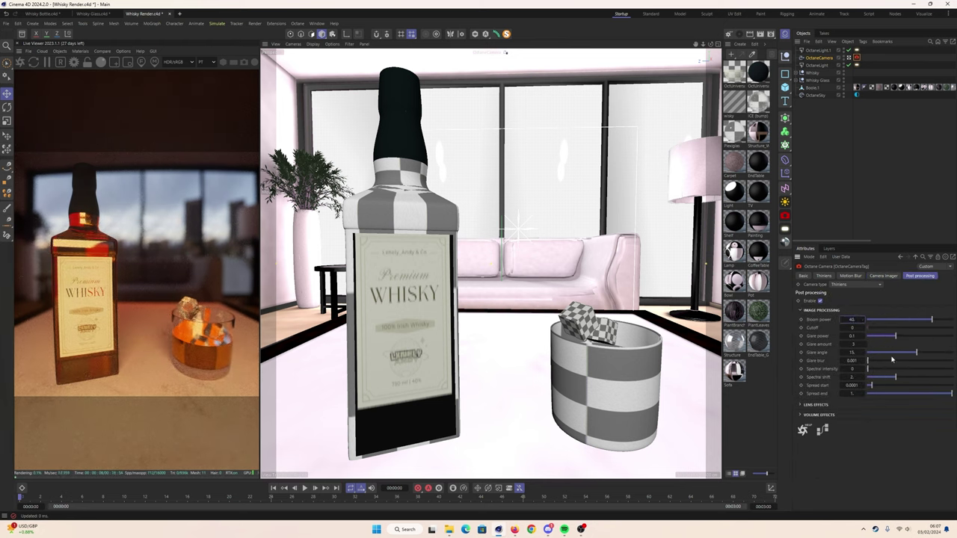
Set bloom power to 25 and raise the glare power
type("25")
key("Return")
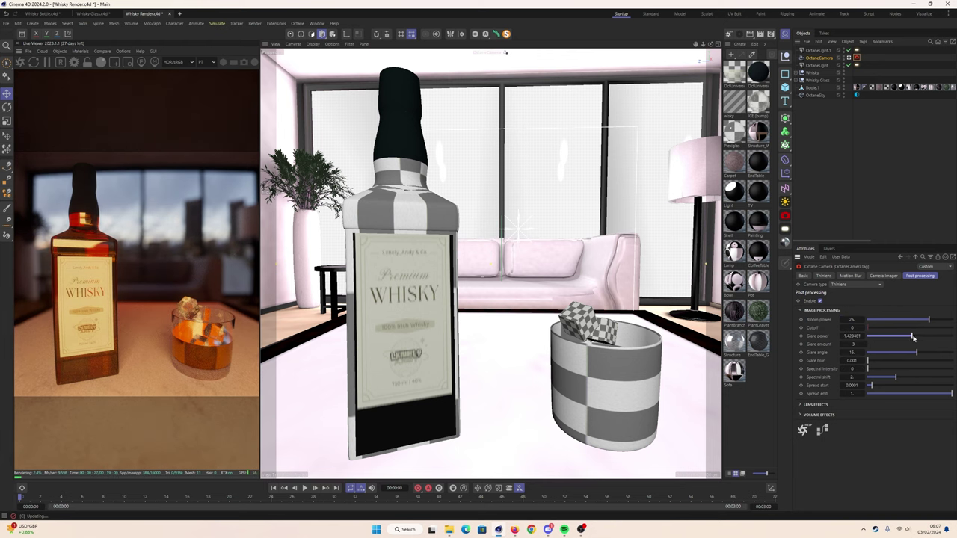
left_click_drag(912, 338, 919, 338)
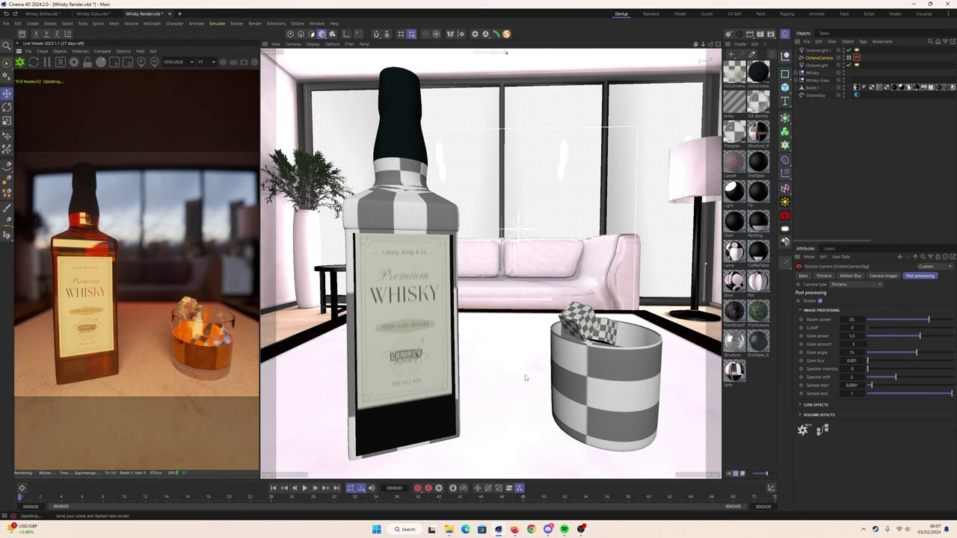
Reload the sunset HDRI image in the environment tag
left_click(856, 95)
left_click(892, 308)
left_click(949, 294)
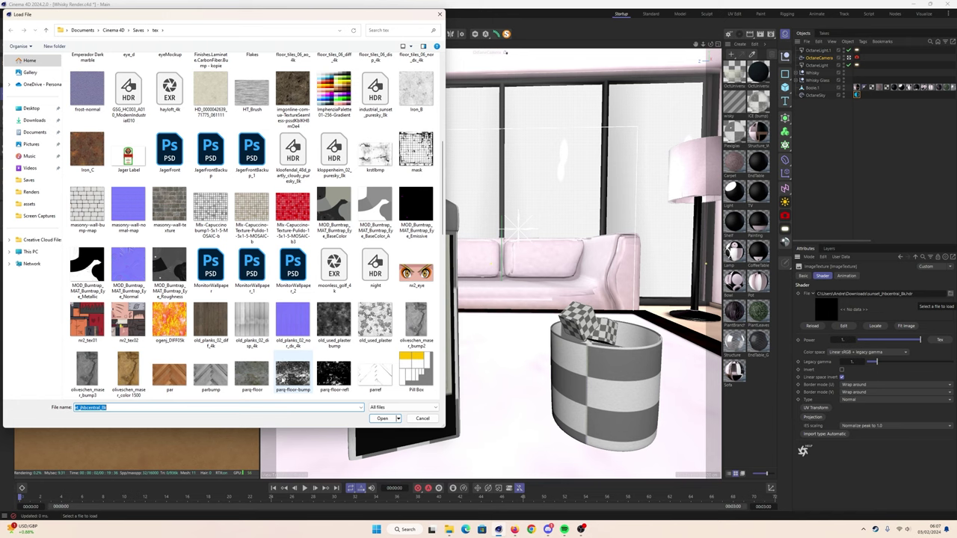
double_click(293, 372)
Raise spectral intensity and warm the light's colour temperature to about 3206.77 K
left_click(856, 57)
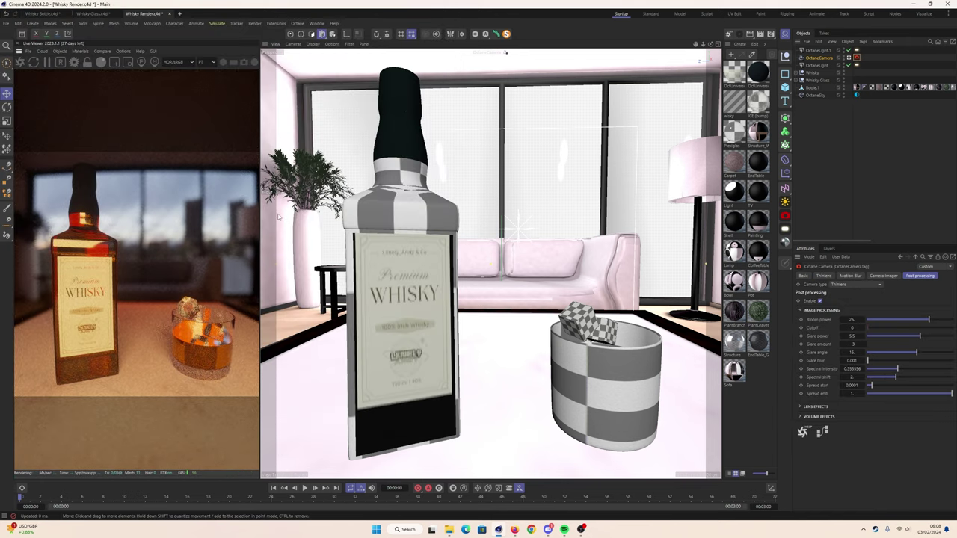
left_click_drag(893, 330, 928, 331)
left_click(815, 319)
left_click(822, 329)
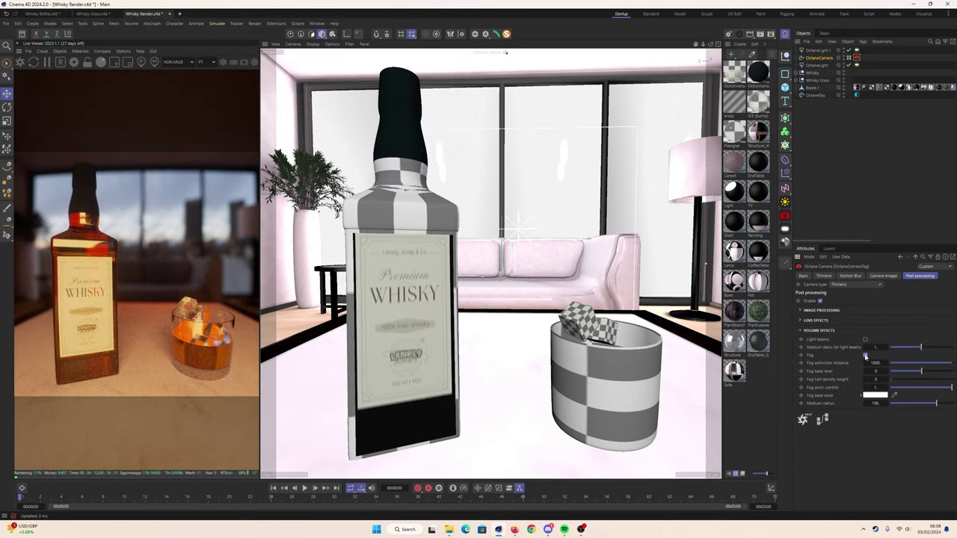
left_click(857, 50)
left_click_drag(889, 302, 901, 302)
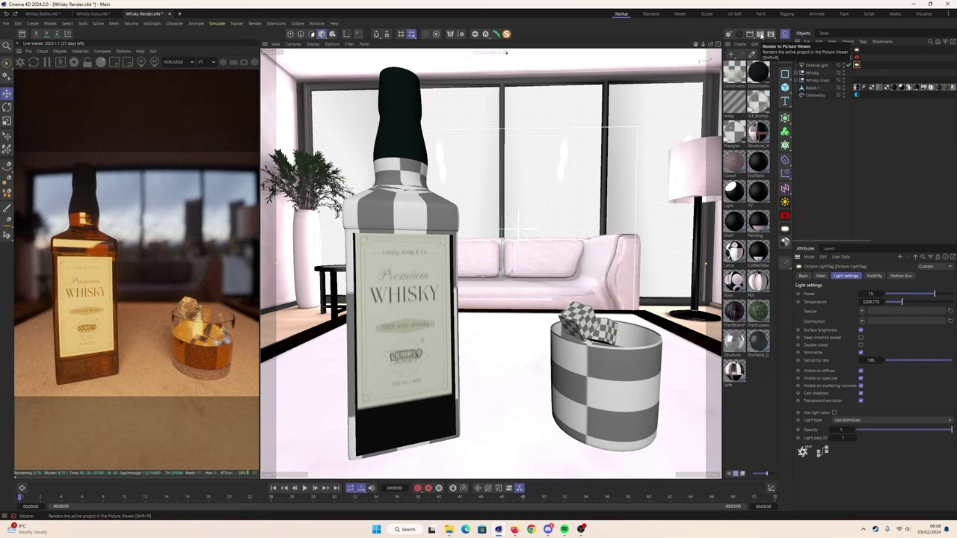
Start the final Octane render of Whisky Render in the Picture Viewer
left_click(759, 35)
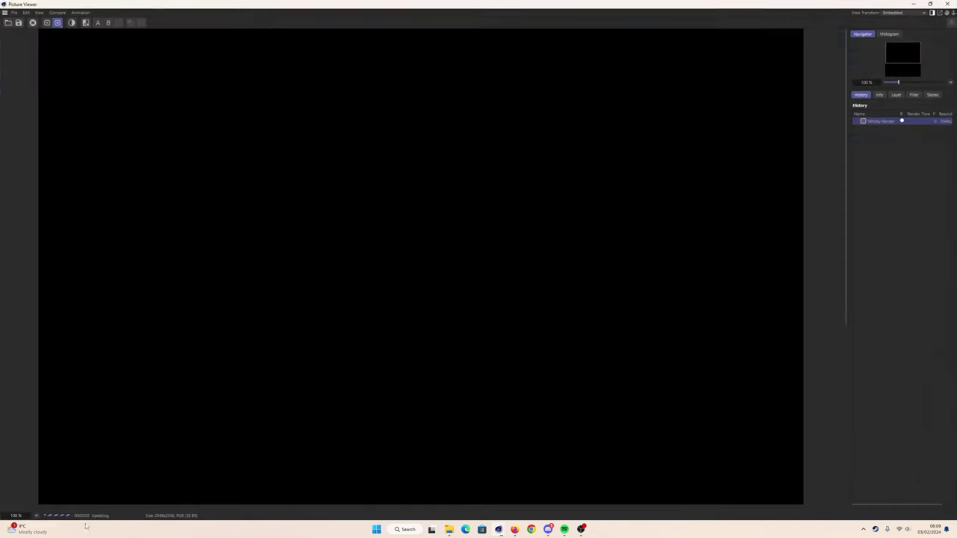